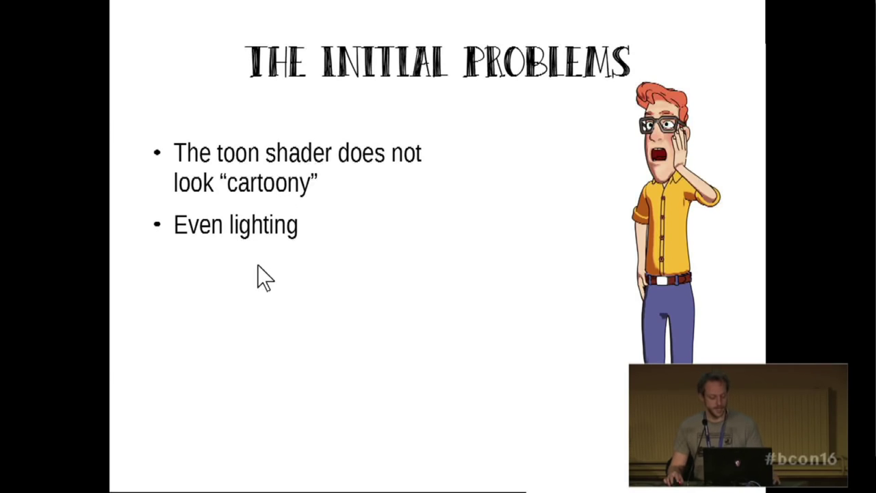
- Leave the slideshow with Alt+Tab to reach the ToonIntro.blend Blender scene
key(alt+Tab)
- Show the sphere's layer 1 with live Cycles Rendered viewport shading
click(553, 148)
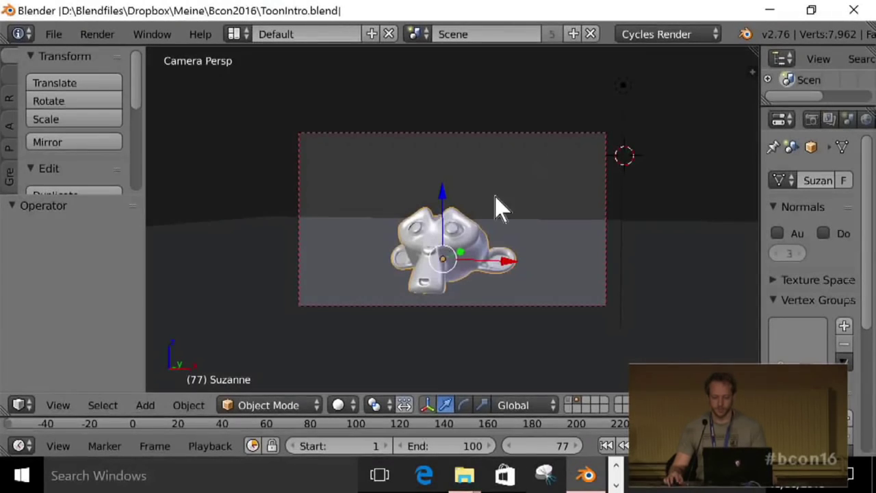
scroll(515, 336, up, 1)
key(1)
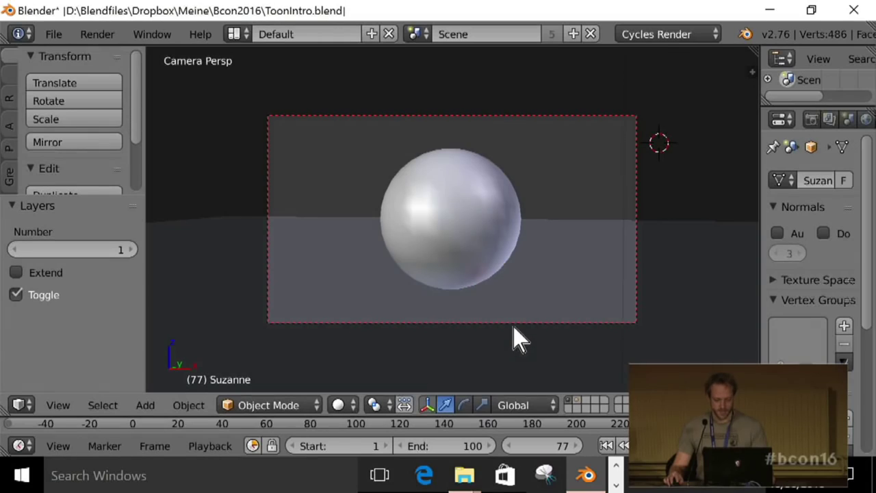
key(shift+z)
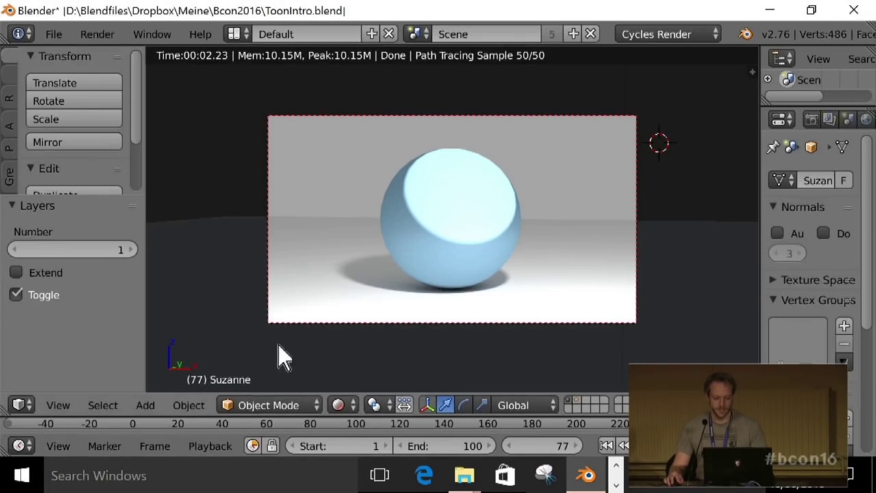
click(625, 173)
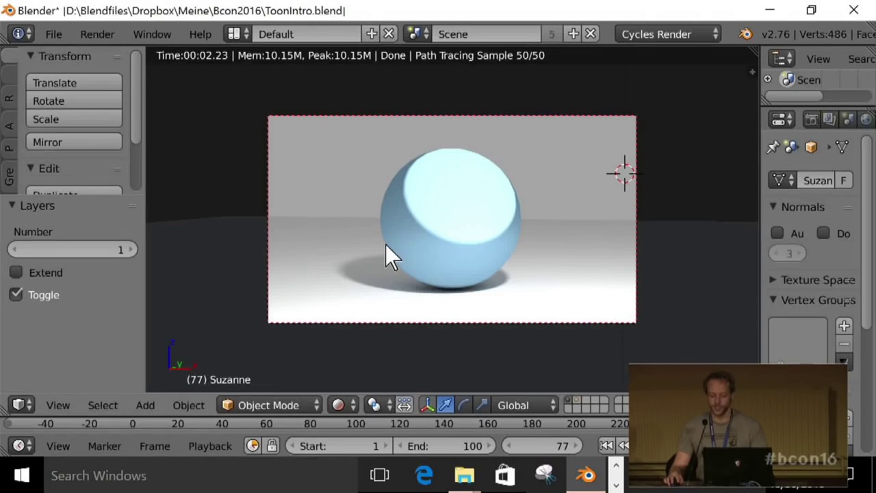
- Split the 3D view and make the new lower area a Text Editor
drag(11, 411, 93, 347)
click(19, 406)
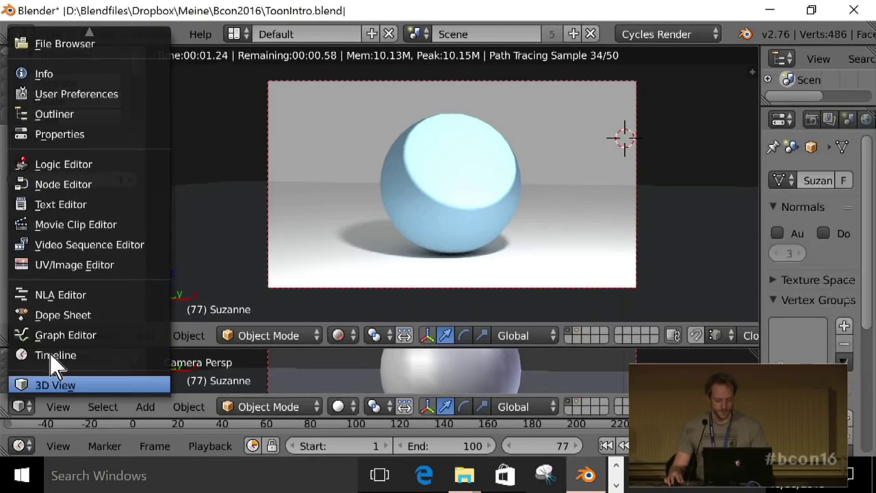
click(89, 204)
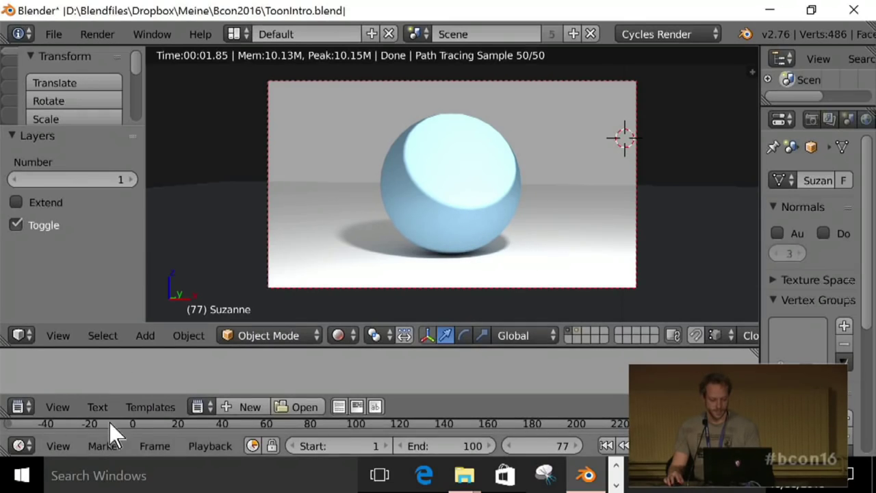
key(space)
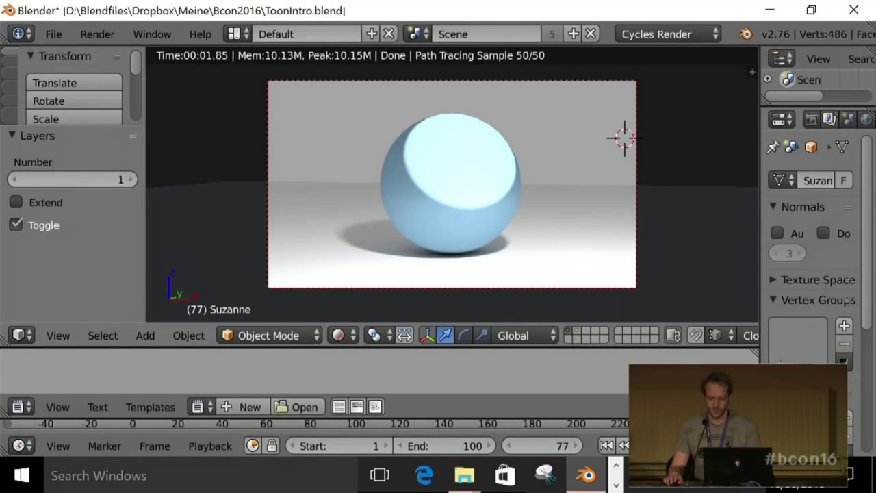
- In Object properties, uncheck the same Ray Visibility option on the floor plane and the sphere
scroll(832, 124, down, 3)
click(821, 123)
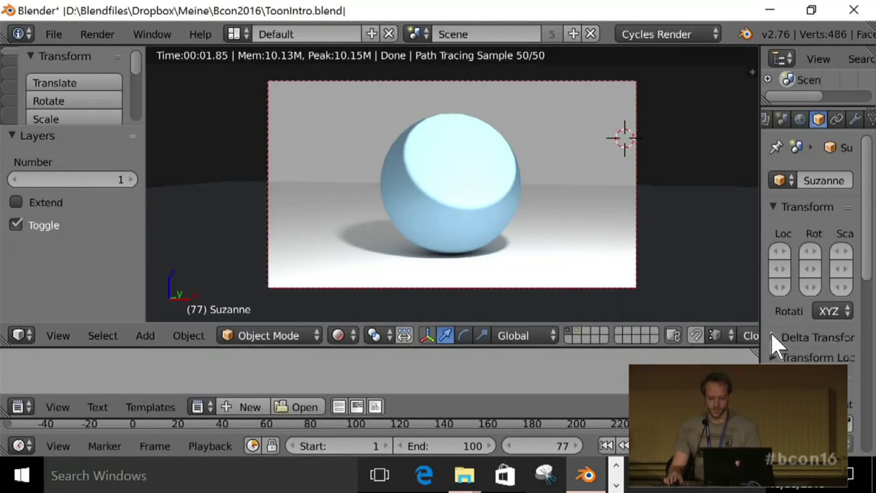
scroll(773, 336, down, 6)
scroll(780, 313, up, 6)
scroll(769, 306, down, 8)
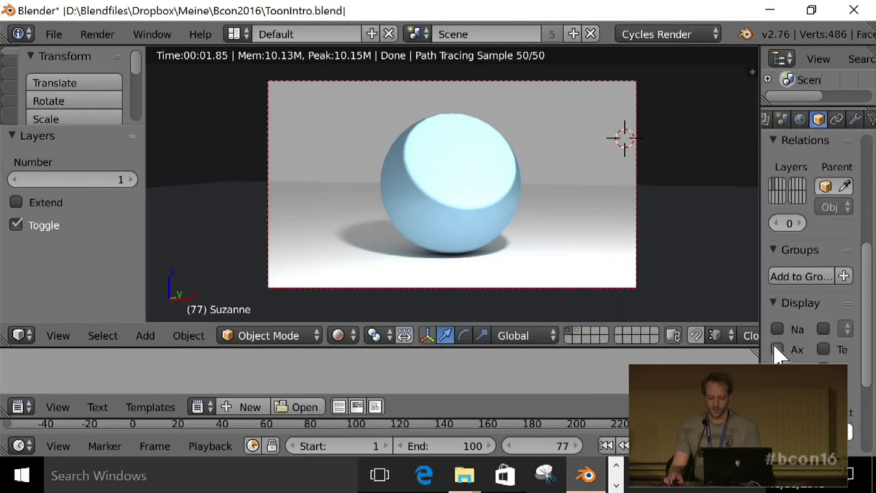
right_click(616, 201)
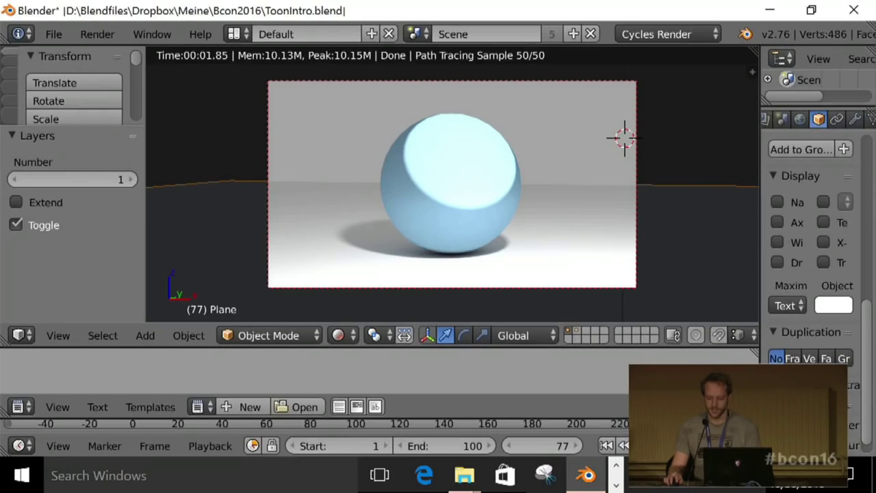
scroll(814, 288, down, 1)
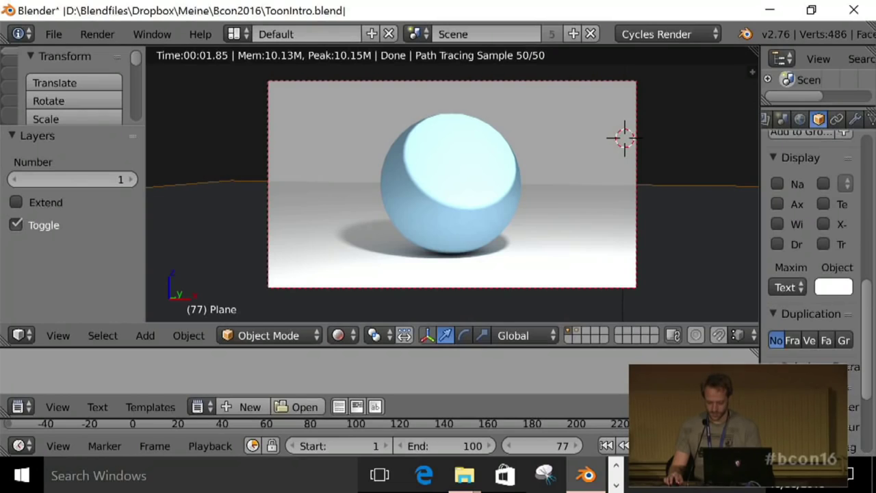
scroll(815, 287, down, 6)
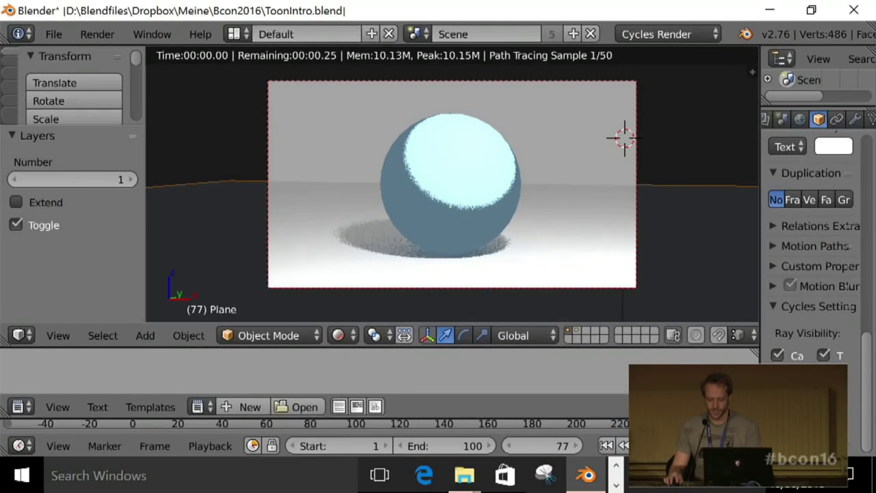
click(824, 354)
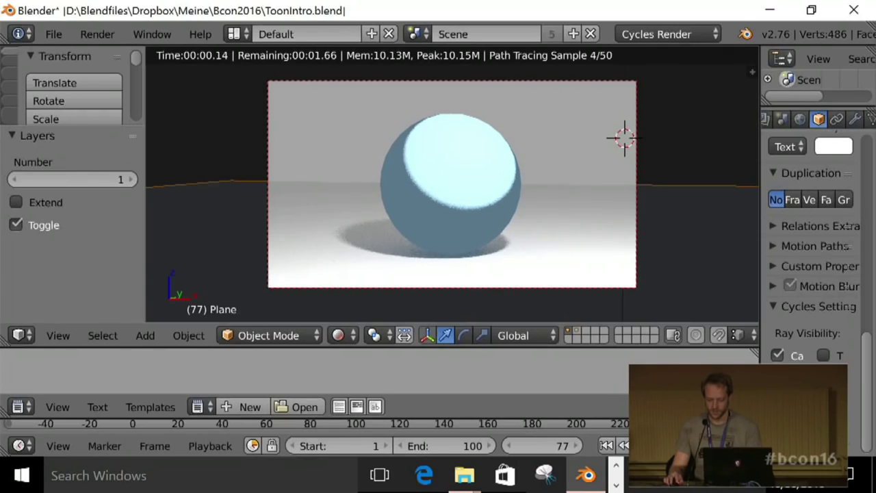
right_click(491, 161)
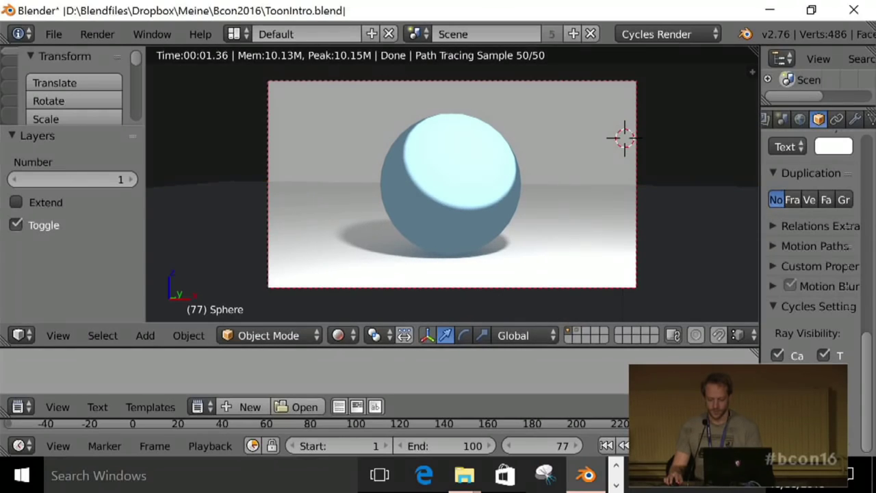
click(825, 355)
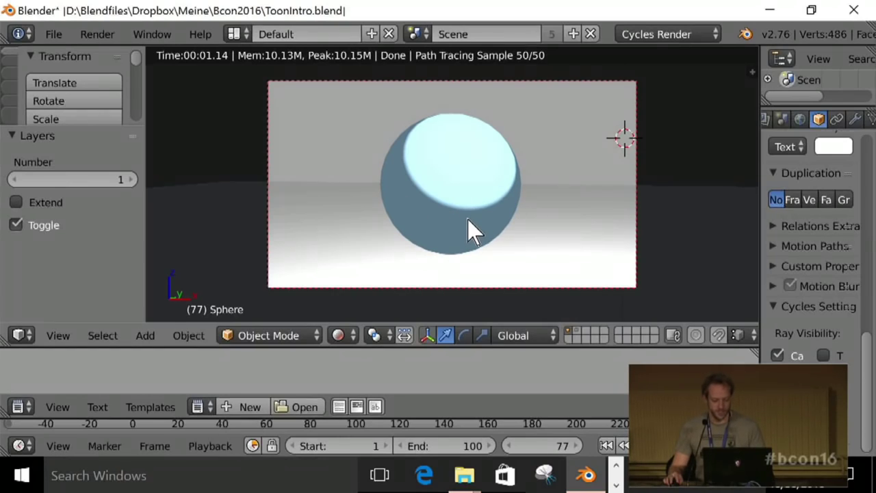
- Return to Solid shading and switch to the Compositing layout showing shader nodes
key(shift+z)
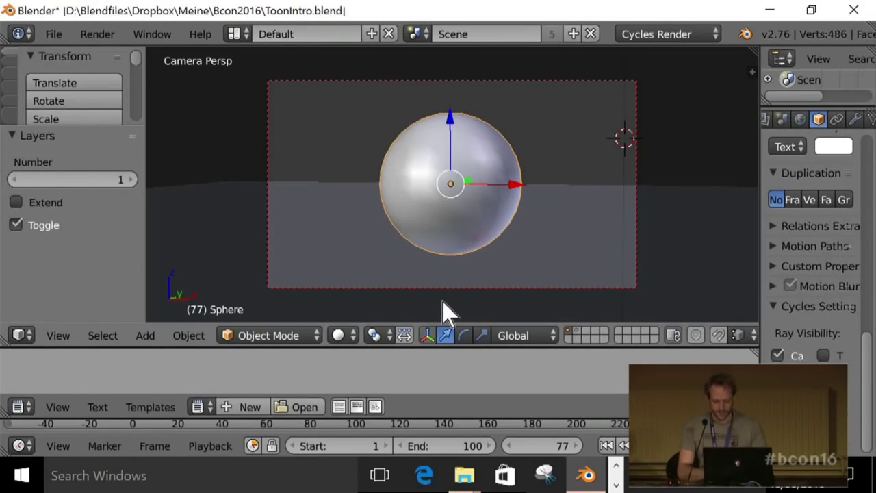
key(ctrl+Left)
scroll(412, 144, down, 4)
click(220, 264)
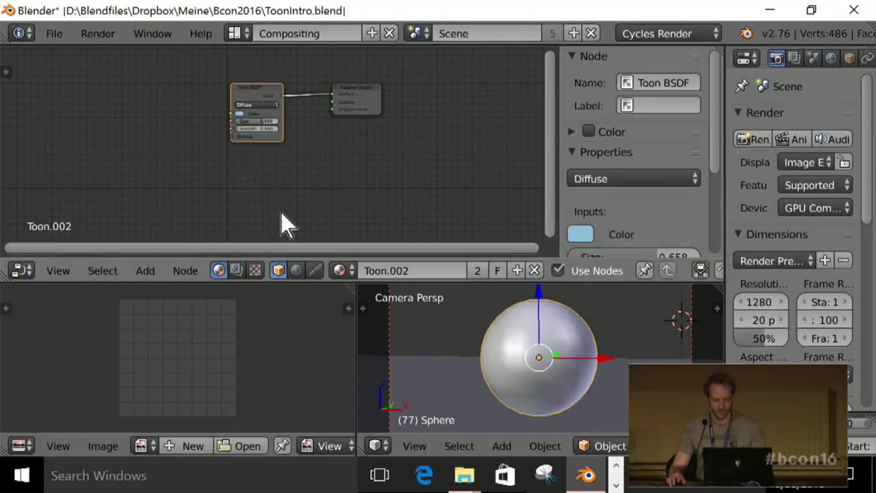
- Render the small 3D view live, enlarge it upward, and frame the Toon BSDF nodes
key(shift+z)
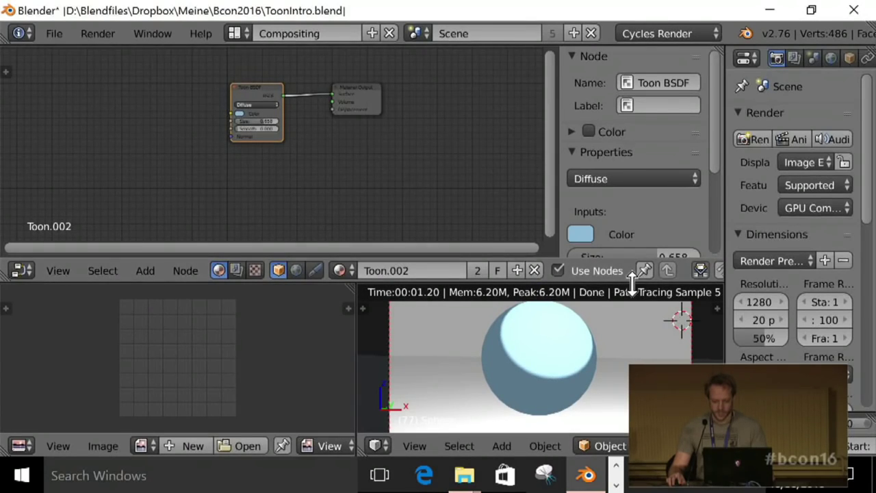
drag(632, 282, 632, 200)
scroll(635, 325, up, 2)
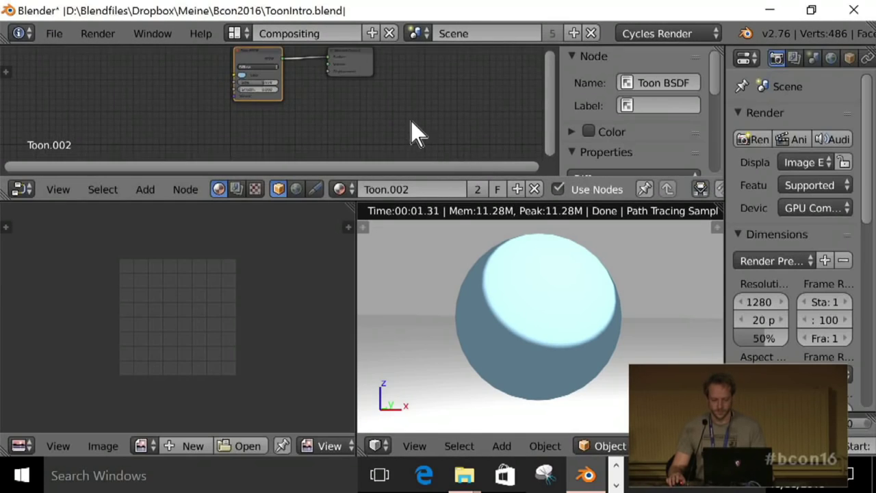
middle_drag(411, 121, 374, 53)
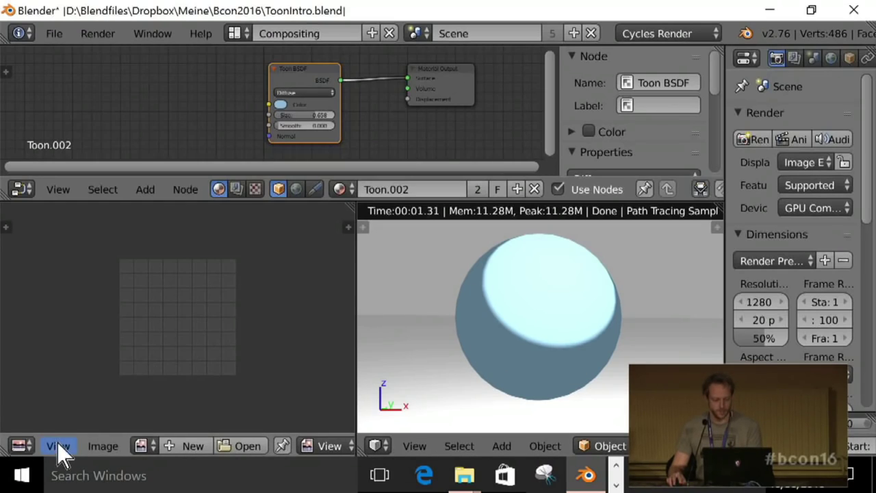
- Show the WorldColor nodes and set the Background white, then back to 0.380 grey
click(294, 195)
scroll(302, 113, up, 2)
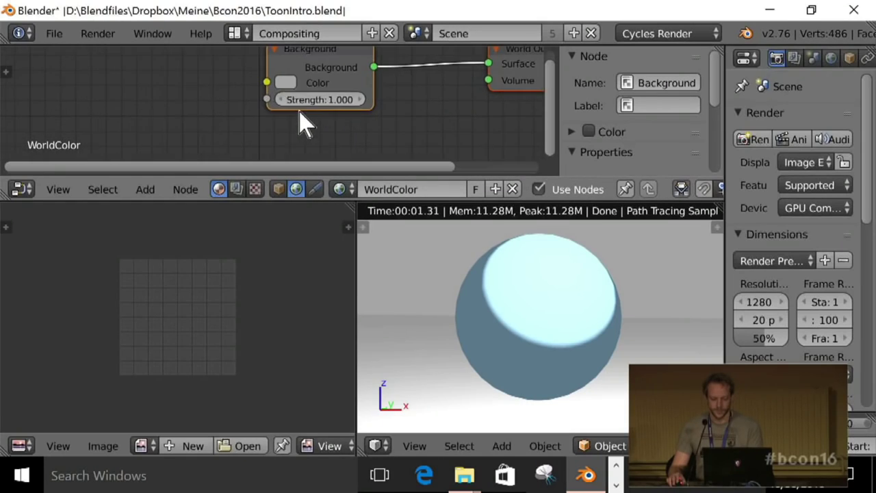
click(287, 85)
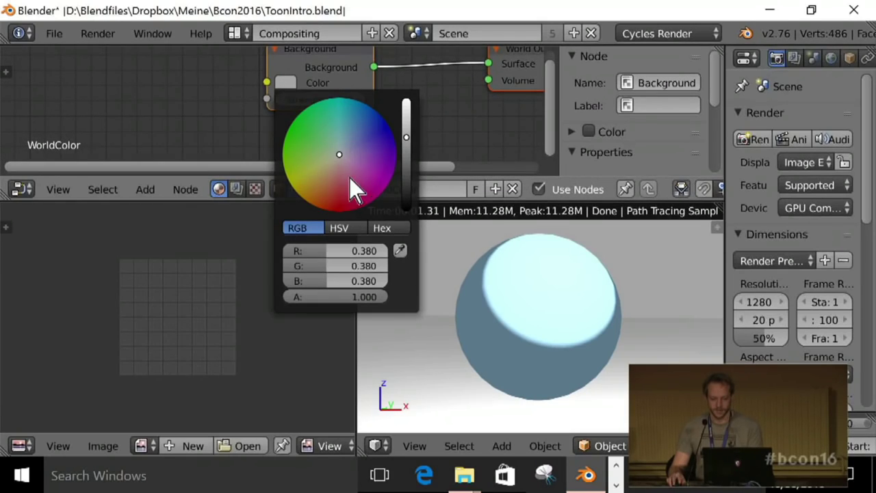
drag(408, 133, 408, 101)
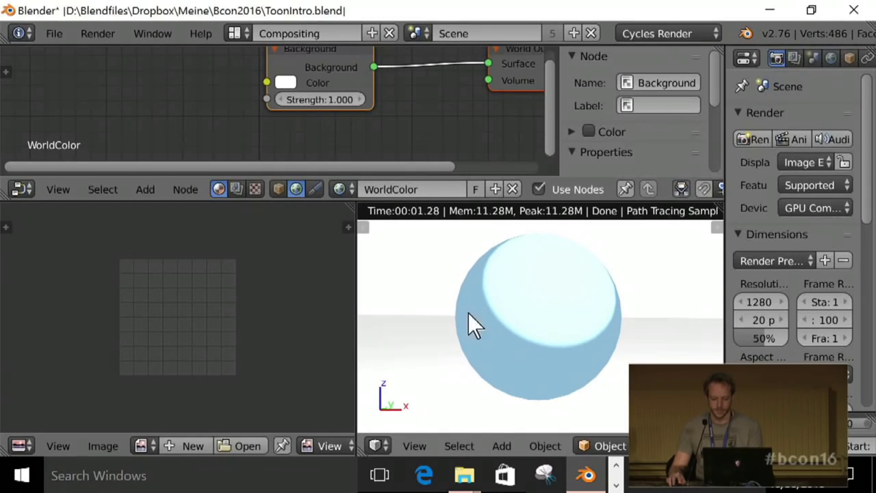
click(285, 82)
drag(405, 96, 405, 164)
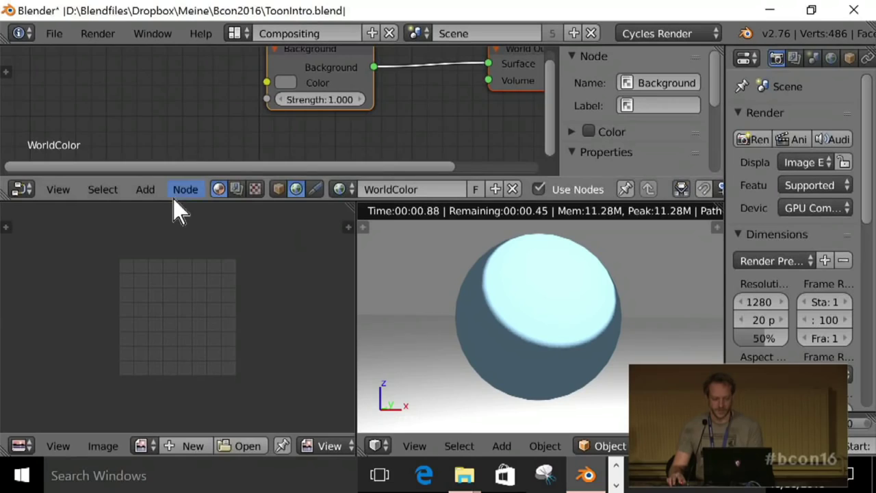
- Turn the lower-left image area into a 3D View and select lamp Point.011
click(21, 446)
click(48, 423)
right_click(201, 348)
right_click(202, 349)
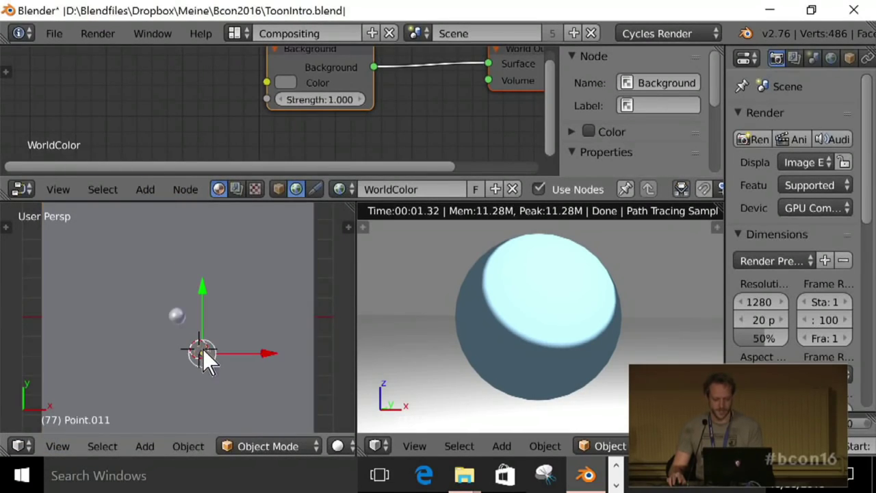
- Give lamp Point.011 Strength 711.80 and Size 0.005 for a crisp highlight
scroll(837, 54, down, 2)
click(840, 58)
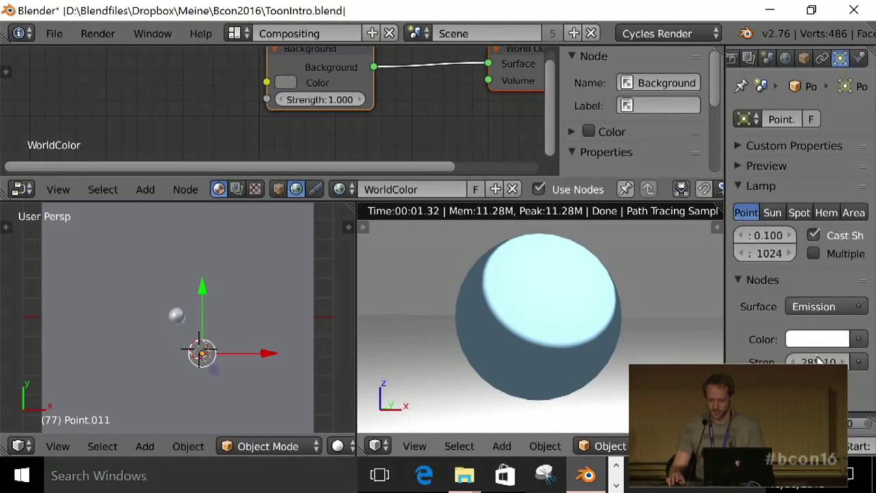
drag(818, 362, 849, 362)
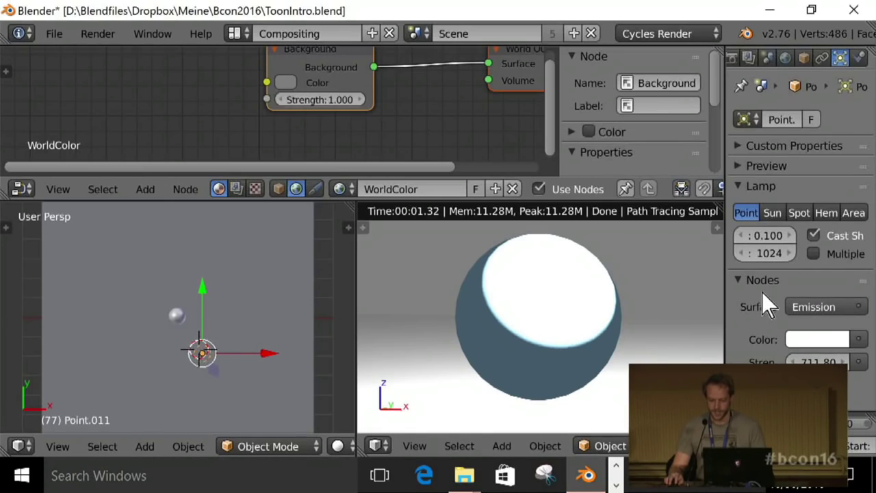
mouse_move(764, 239)
mouse_down()
mouse_move(712, 240)
mouse_move(808, 240)
mouse_move(746, 239)
mouse_move(772, 233)
mouse_up()
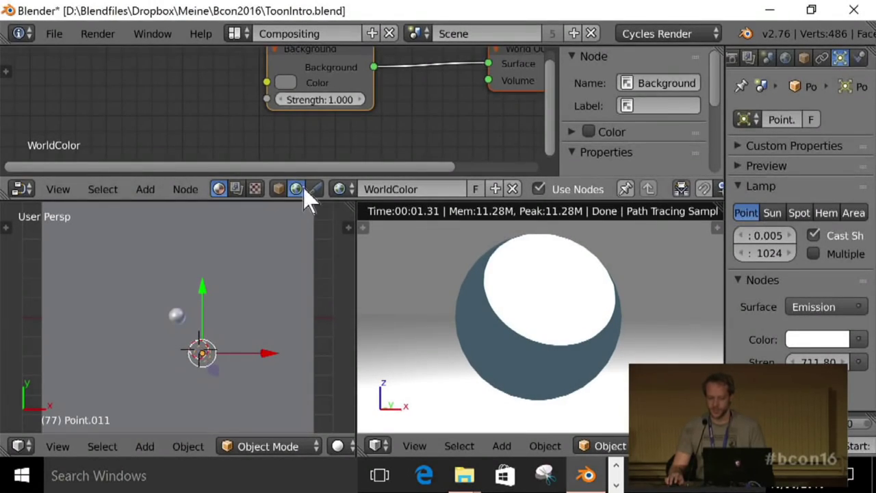
right_click(177, 315)
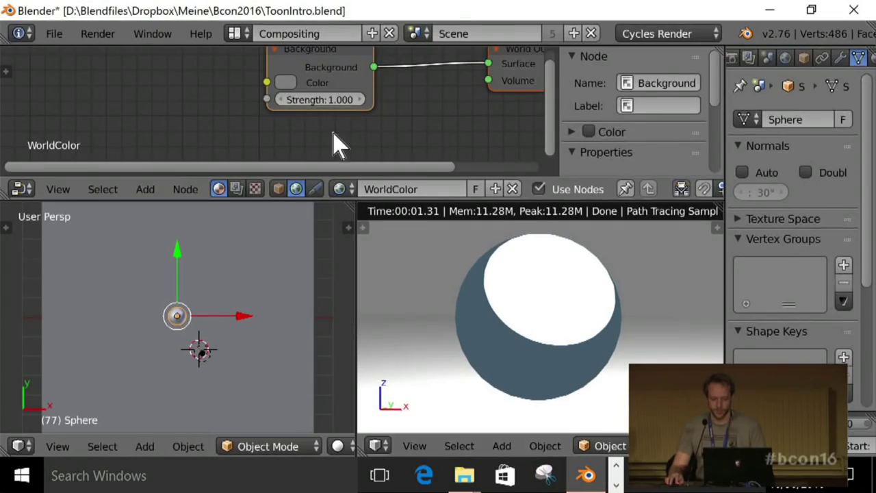
- Tune the sphere's Toon BSDF, trying 0.333 and 0.979 before settling on Size 0.629, Smooth 0.000
click(278, 191)
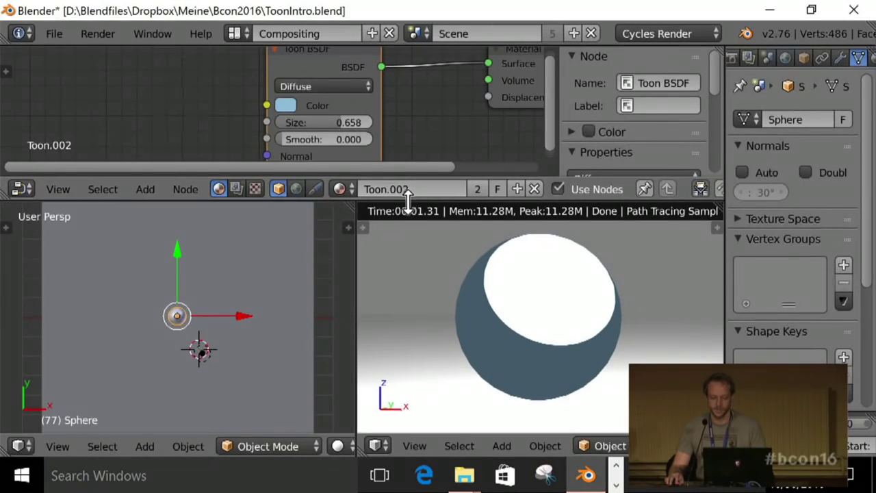
drag(404, 199, 384, 241)
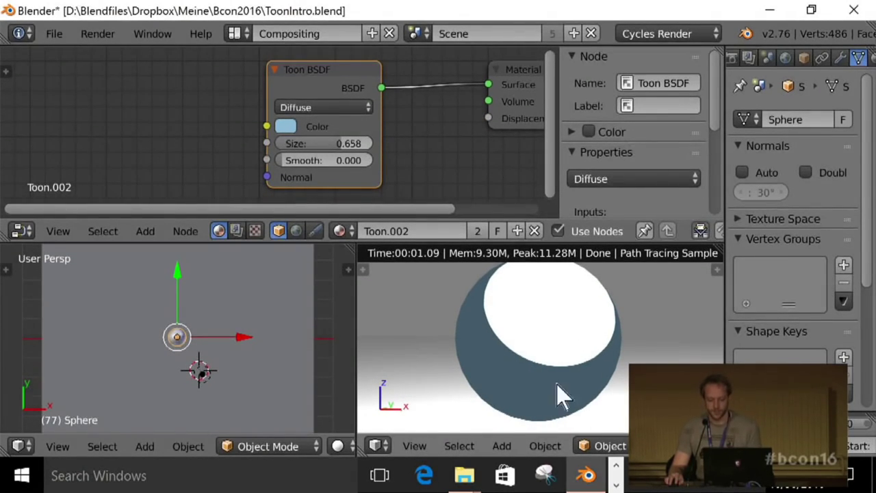
mouse_move(335, 149)
mouse_down()
mouse_move(282, 149)
mouse_move(340, 149)
mouse_move(297, 149)
mouse_move(328, 148)
mouse_move(299, 161)
mouse_move(342, 162)
mouse_up()
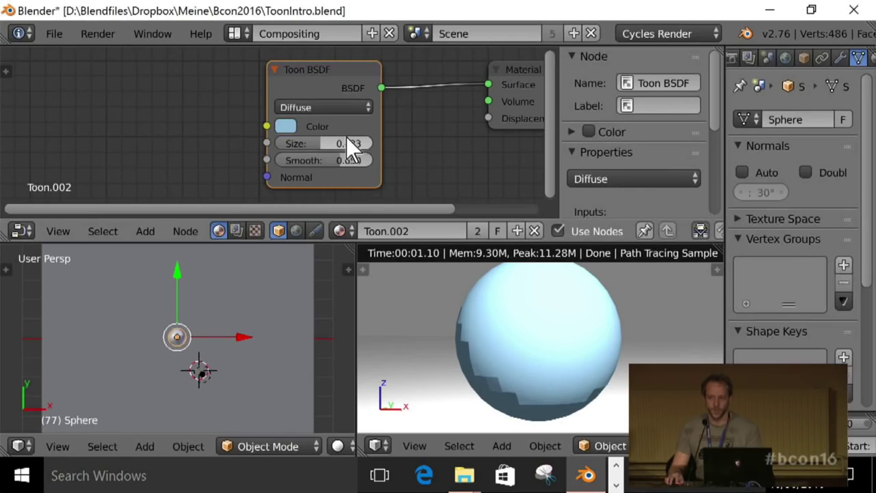
mouse_move(337, 144)
mouse_down()
mouse_move(390, 143)
mouse_move(333, 151)
mouse_move(296, 173)
mouse_move(274, 173)
mouse_move(297, 155)
mouse_move(266, 155)
mouse_move(307, 155)
mouse_up()
key(g)
click(336, 173)
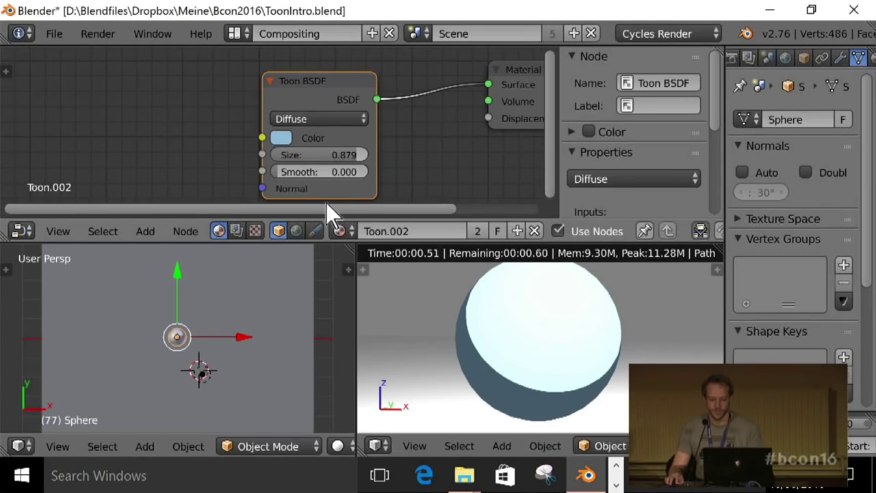
mouse_move(287, 172)
mouse_down()
mouse_move(301, 172)
mouse_move(280, 178)
mouse_up()
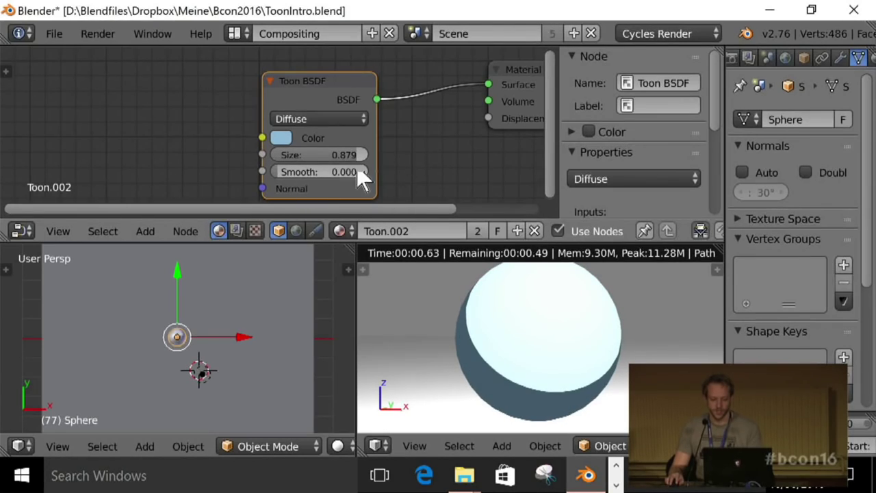
drag(357, 153, 334, 154)
scroll(615, 335, down, 2)
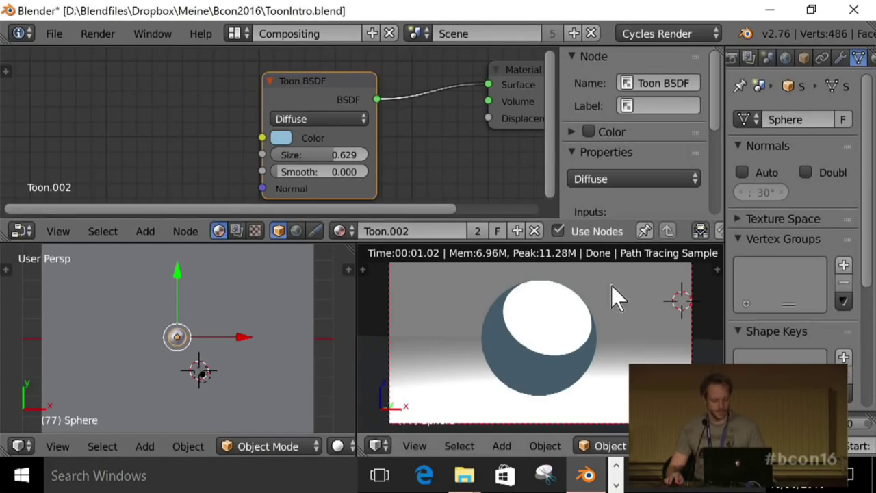
- Show Suzanne on layer 2 and leave her visible only to Camera rays
key(2)
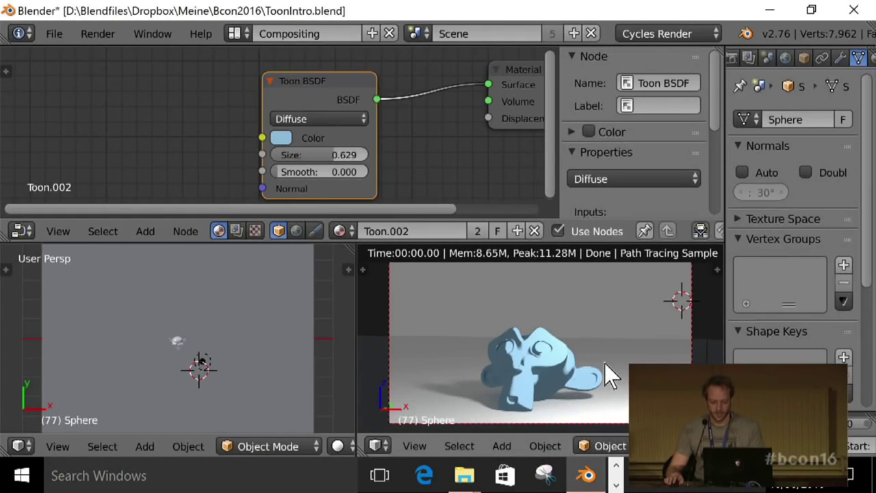
shift+middle_drag(604, 372, 554, 320)
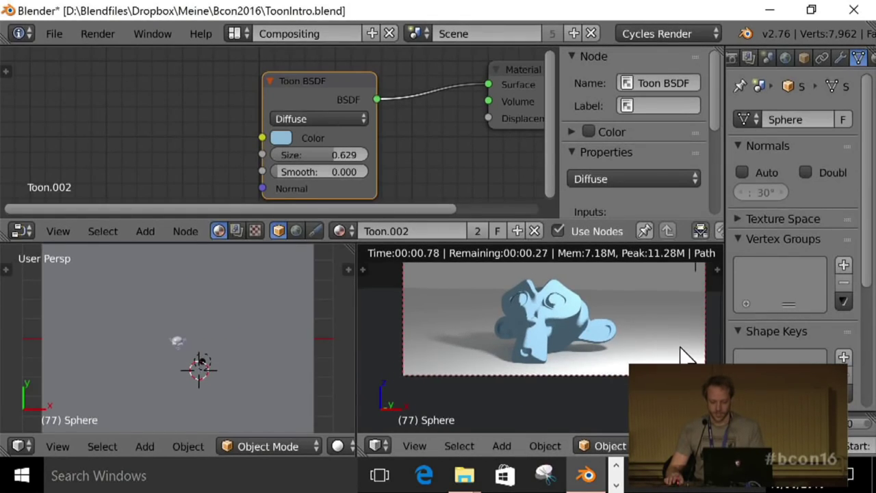
right_click(659, 352)
click(804, 58)
scroll(774, 263, down, 10)
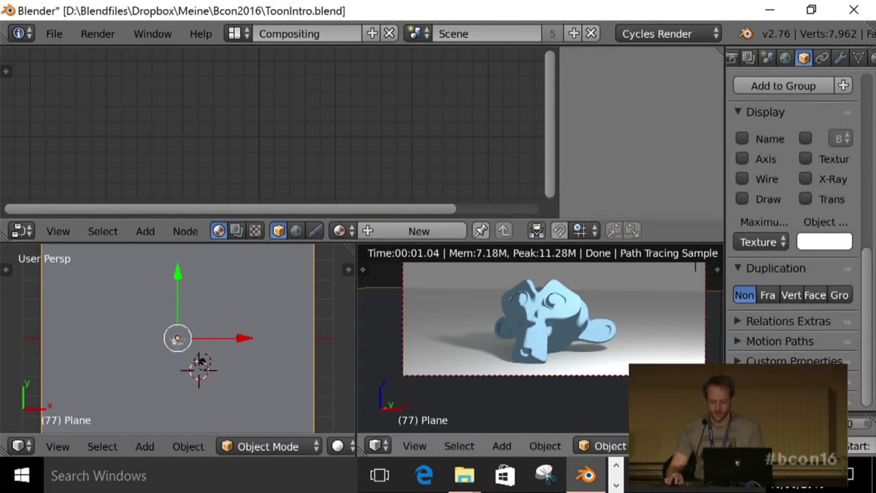
scroll(794, 260, down, 5)
right_click(565, 294)
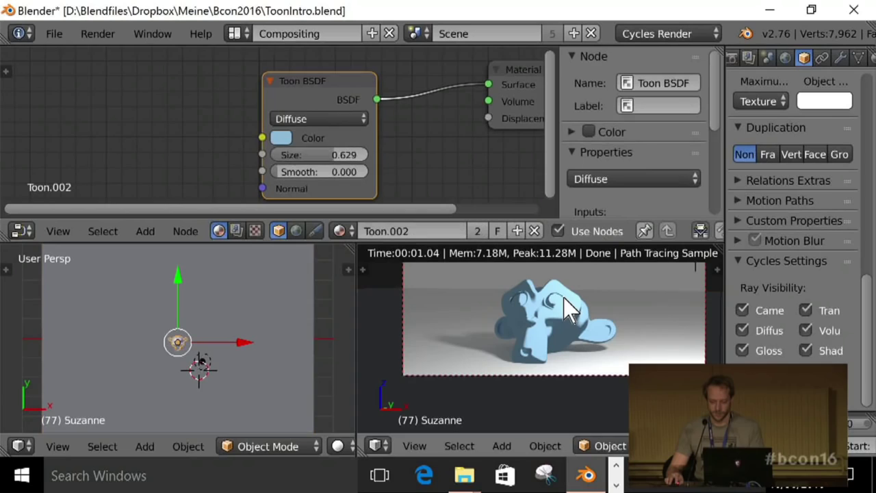
drag(743, 350, 806, 351)
scroll(603, 352, up, 3)
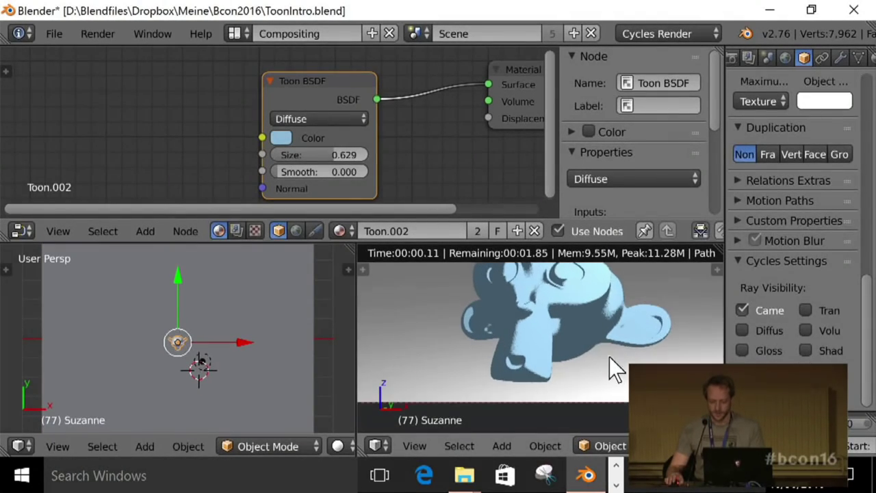
- Set Suzanne's Toon BSDF Size to 0.579
middle_drag(605, 307, 584, 350)
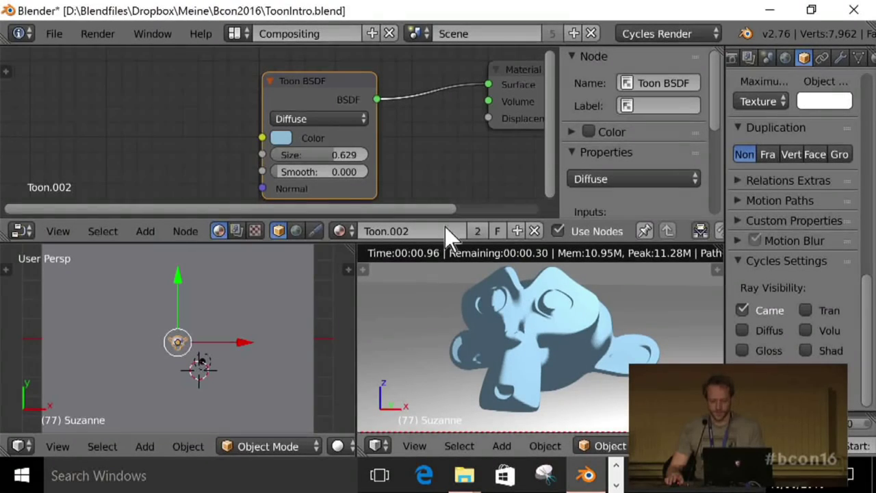
right_click(566, 307)
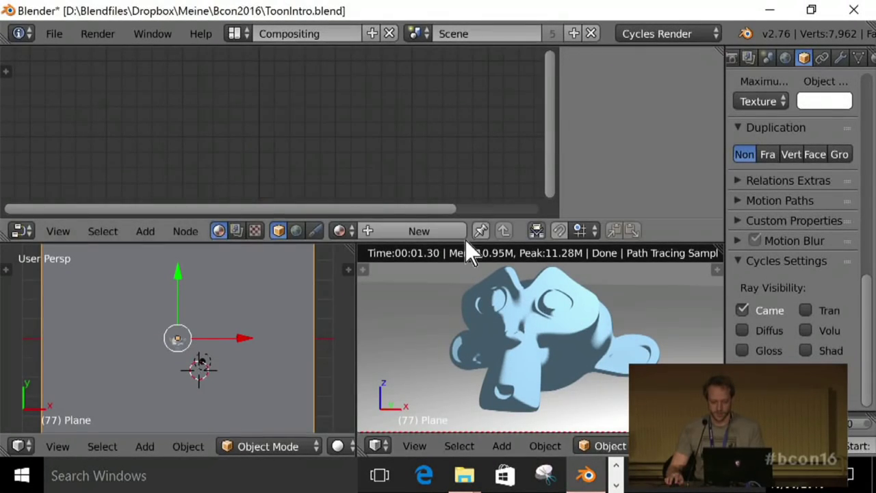
right_click(538, 309)
mouse_move(339, 155)
mouse_down()
mouse_move(322, 154)
mouse_move(370, 154)
mouse_move(356, 155)
mouse_up()
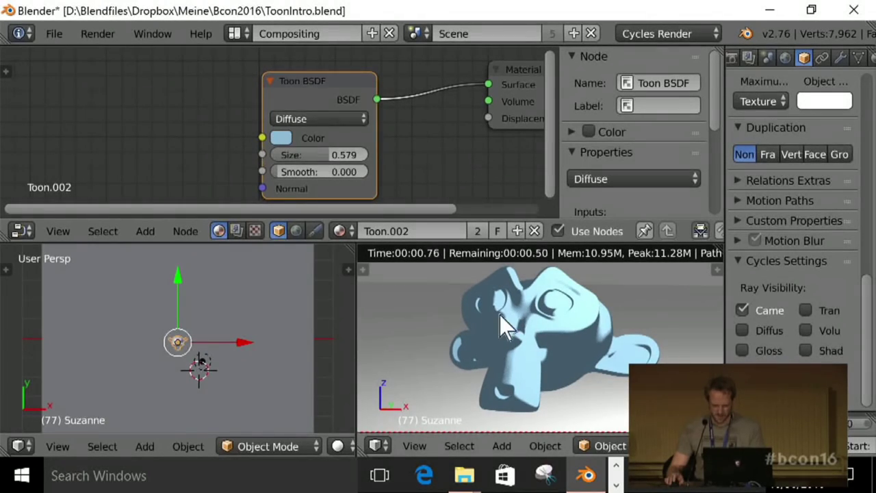
- Set the point lamp's Size to 0.150
right_click(204, 354)
right_click(204, 353)
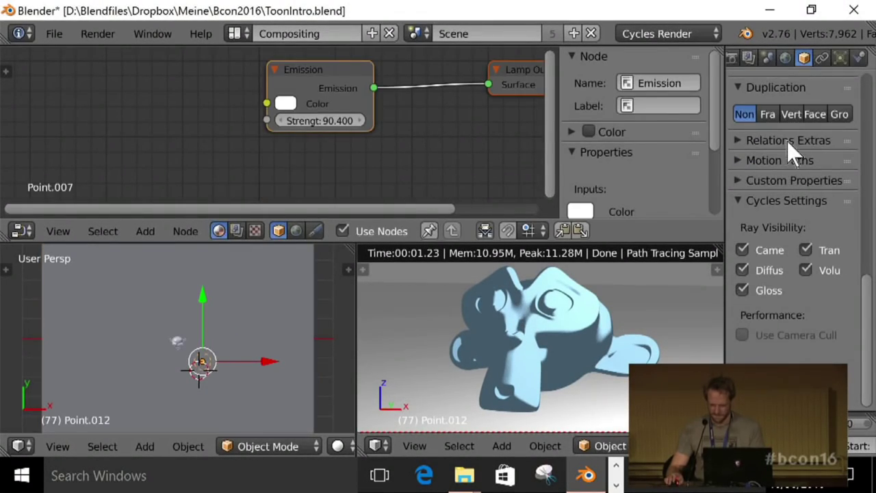
click(840, 58)
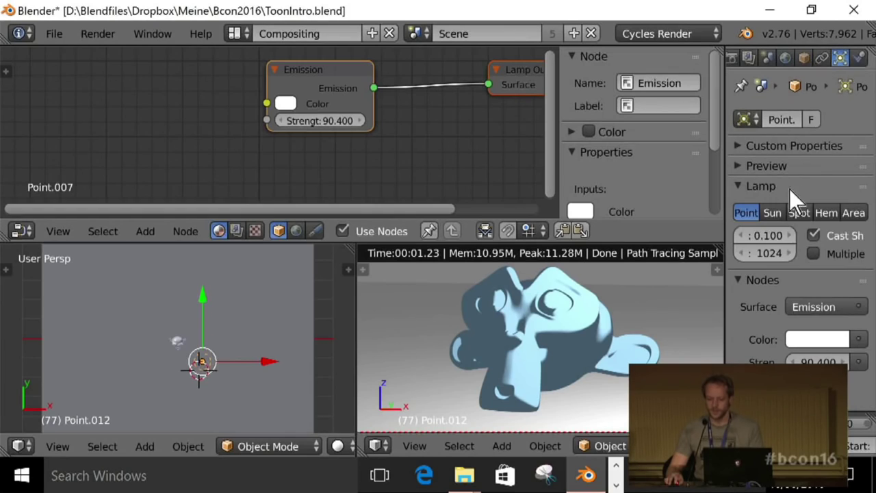
mouse_move(768, 235)
mouse_down()
mouse_move(756, 234)
mouse_move(776, 245)
mouse_up()
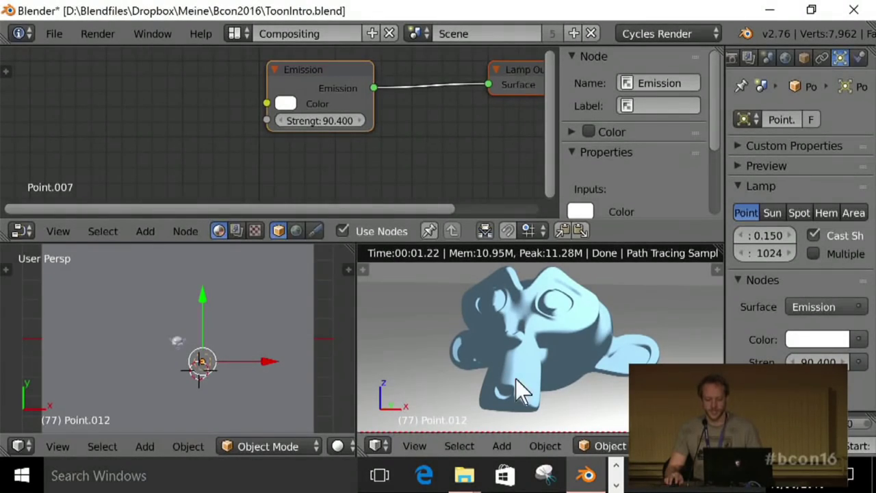
scroll(246, 396, up, 4)
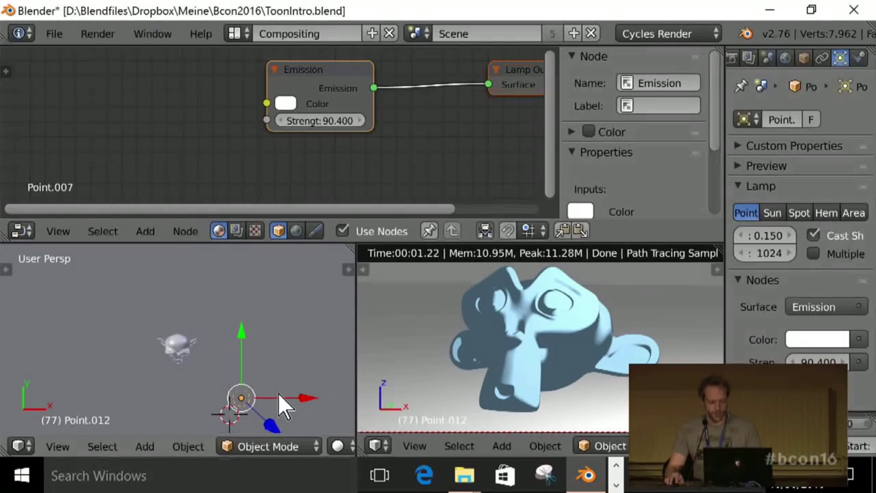
- Duplicate the point lamp and move the copy left along the X axis
key(shift+d)
right_click(307, 400)
key(g)
key(x)
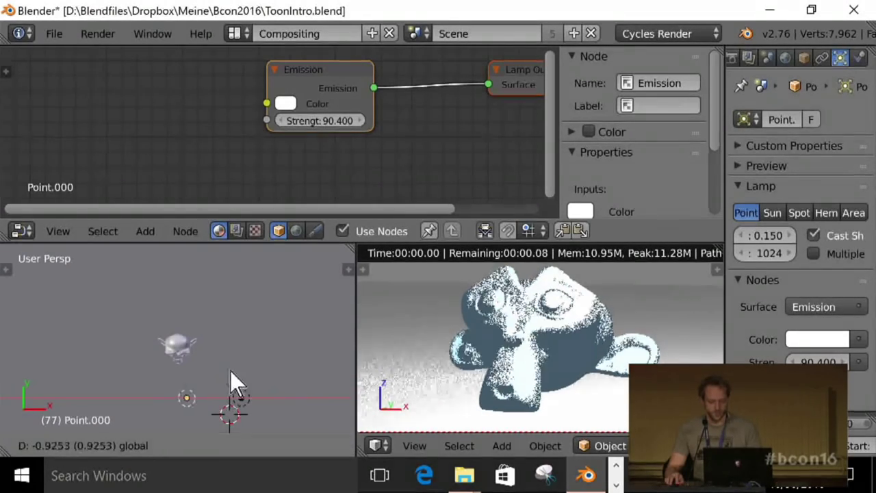
click(204, 339)
- Slide lamp Point.000 further left along X while checking Suzanne's render
click(146, 321)
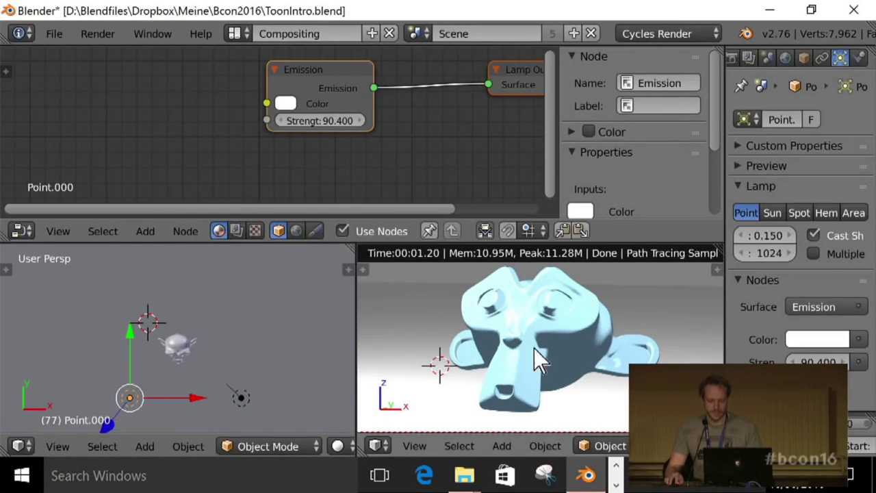
scroll(541, 346, up, 2)
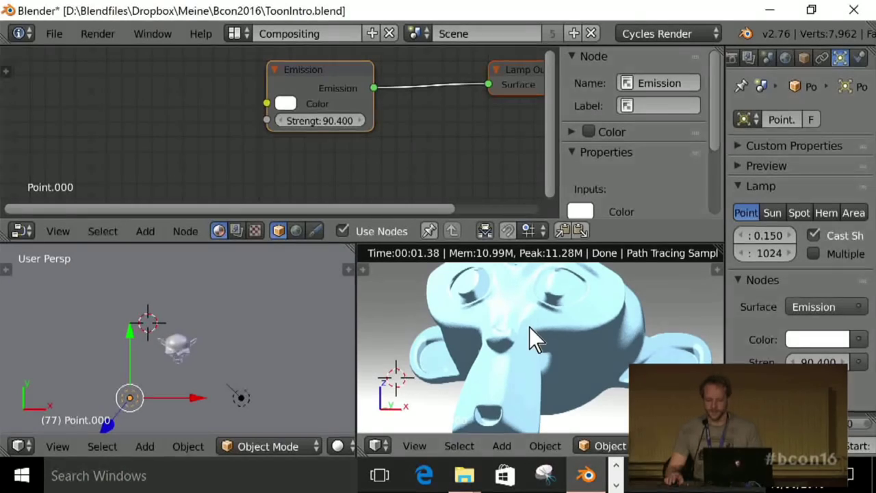
scroll(537, 342, down, 1)
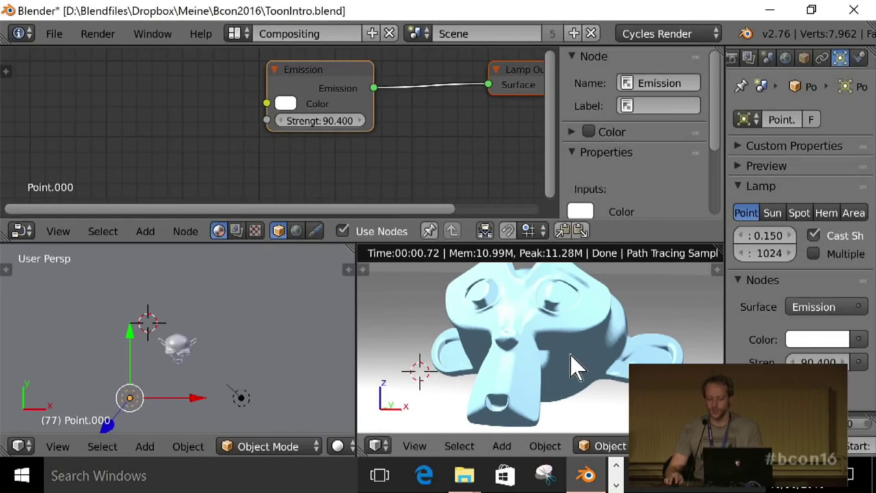
middle_drag(571, 355, 511, 330)
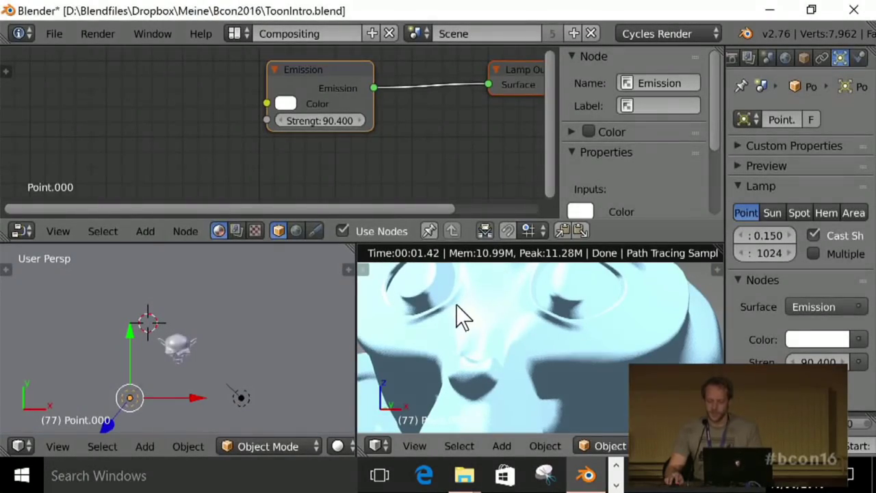
scroll(557, 382, down, 3)
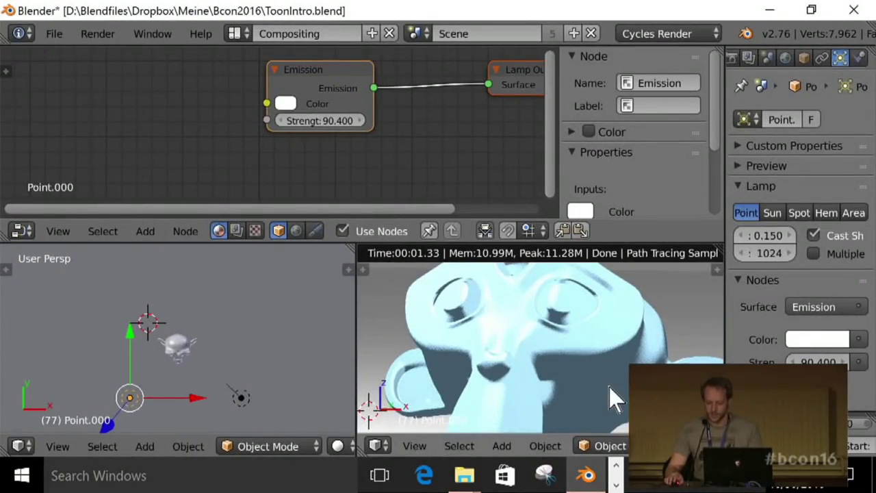
scroll(586, 355, down, 2)
scroll(427, 369, up, 1)
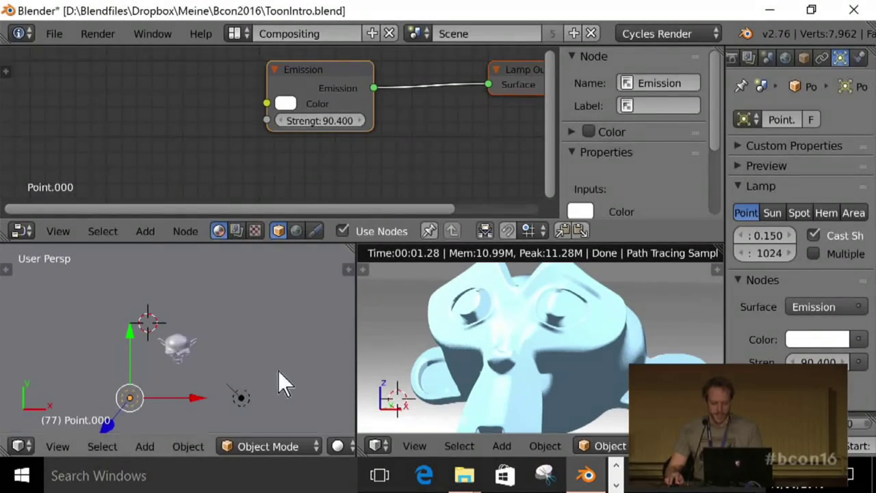
drag(191, 396, 148, 396)
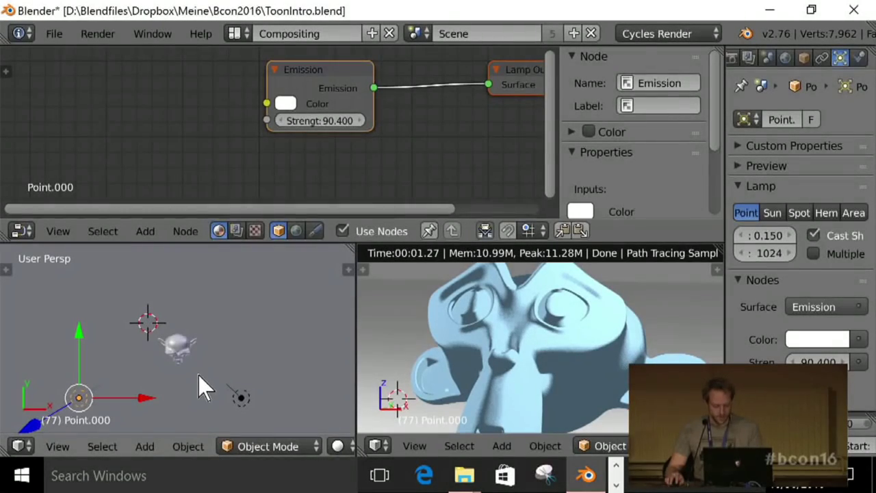
middle_drag(465, 325, 472, 360)
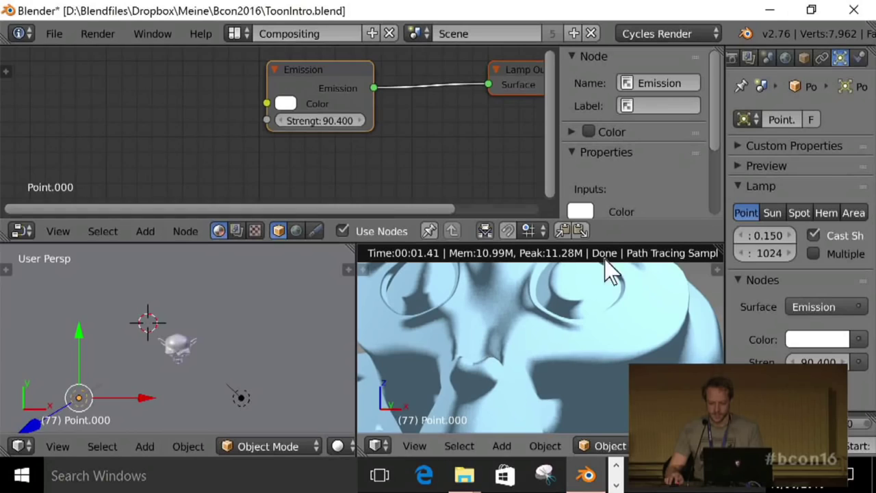
click(804, 58)
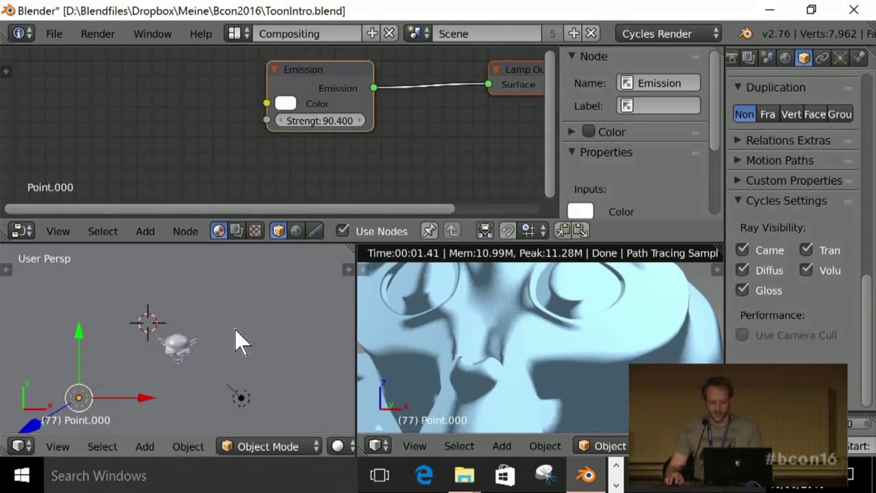
middle_drag(470, 385, 482, 380)
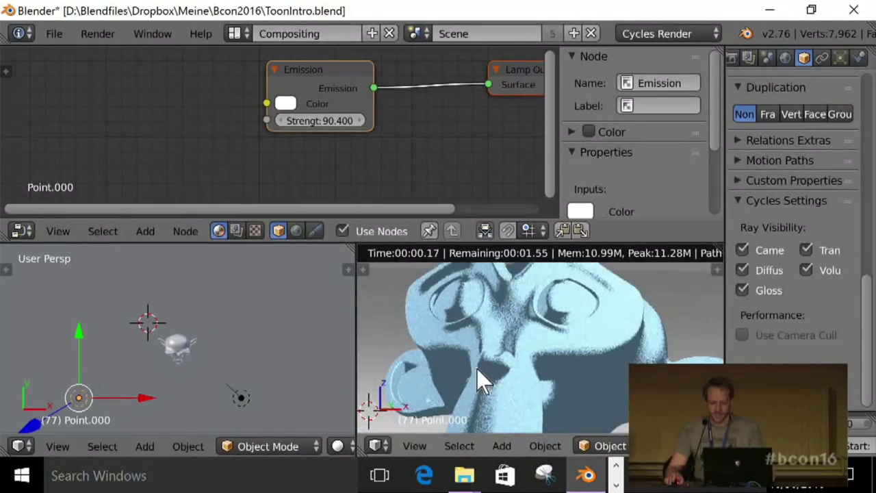
middle_drag(536, 375, 458, 269)
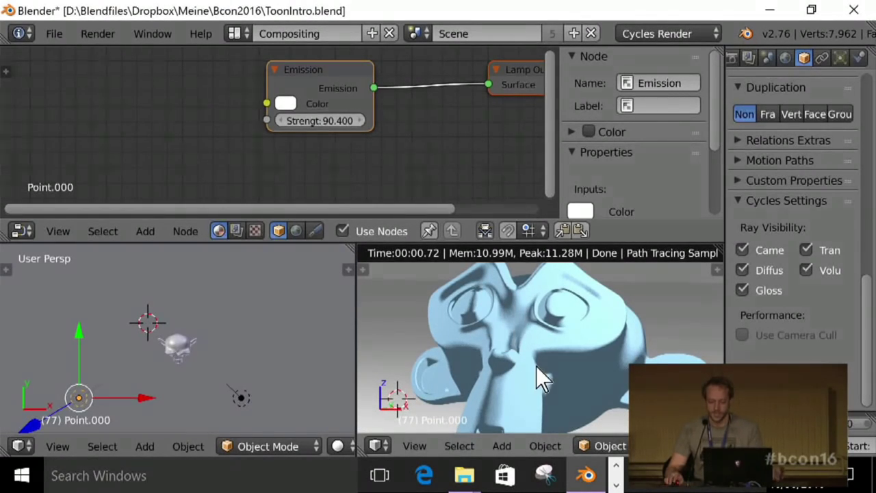
middle_drag(541, 380, 400, 392)
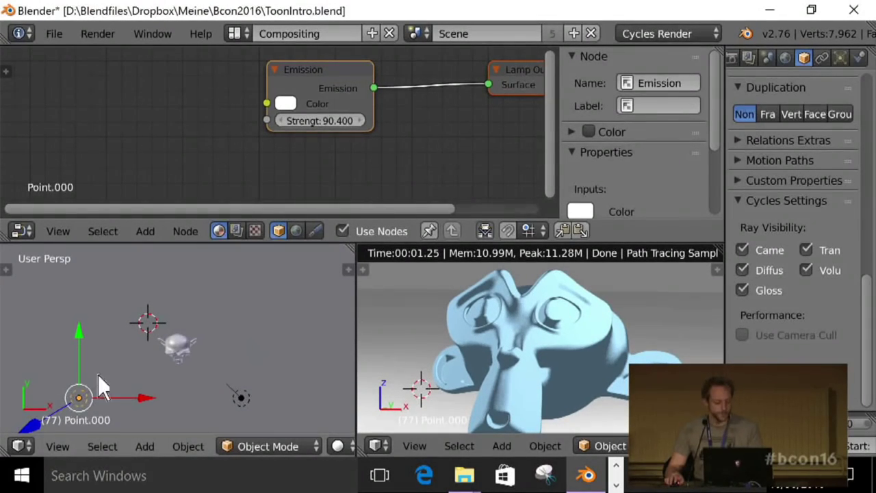
shift+middle_drag(162, 360, 190, 323)
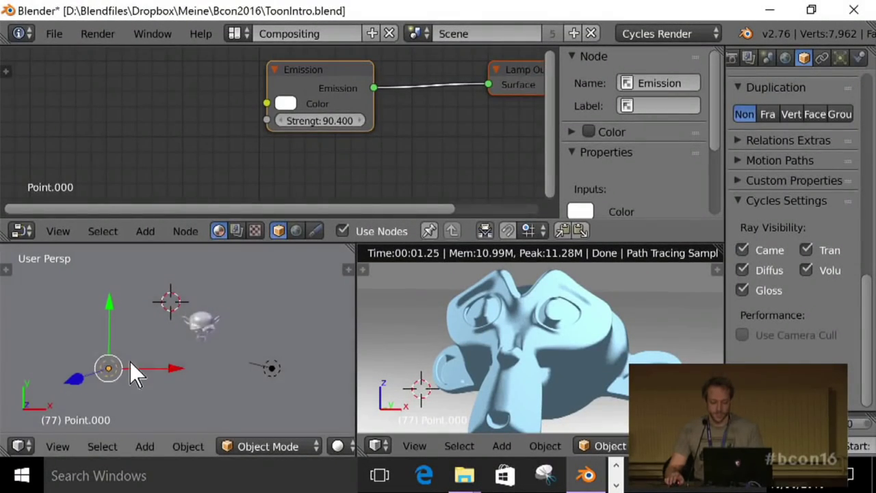
- Duplicate lamp Point.000 and position the copy, Point.001, along Y and X
middle_drag(129, 357, 221, 367)
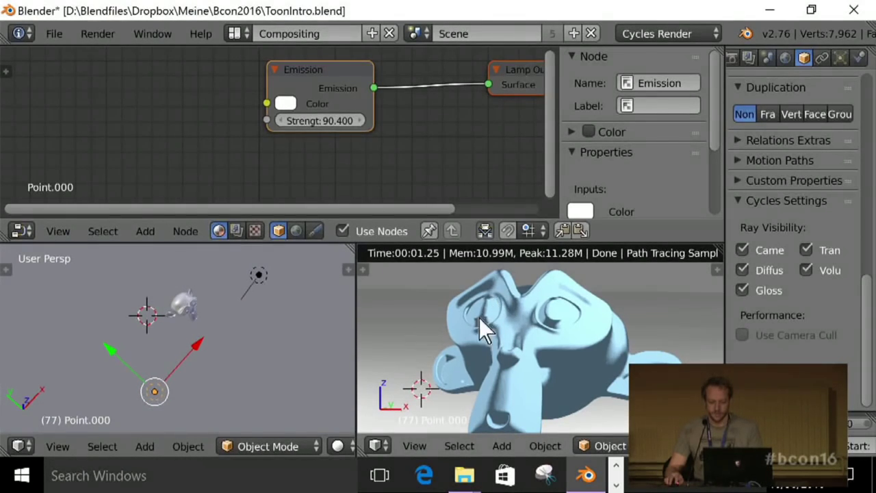
key(shift+d)
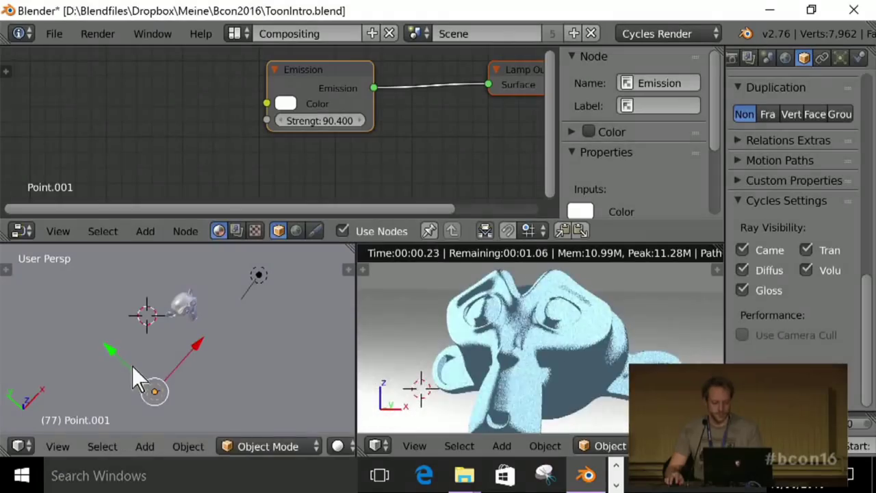
key(y)
click(92, 334)
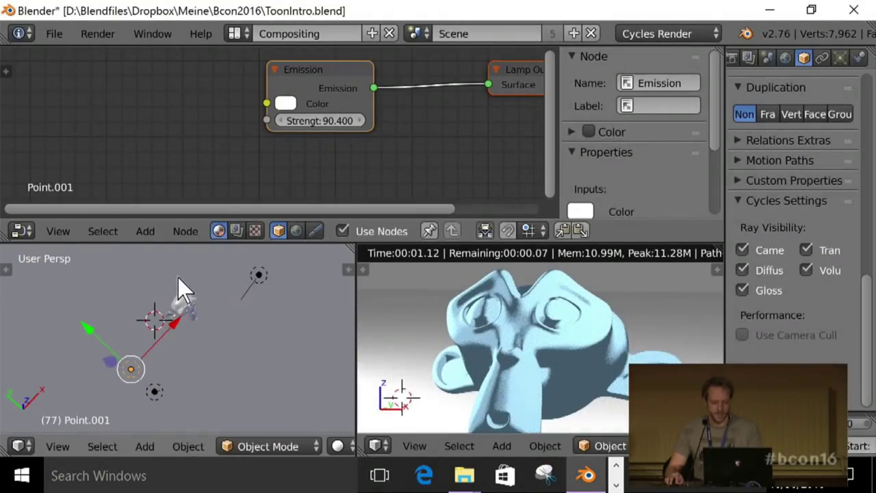
drag(167, 330, 210, 282)
click(210, 282)
- Refine Point.001's placement beside Suzanne with further Y, Z and Y moves
middle_drag(177, 372, 175, 286)
key(g)
key(y)
click(118, 275)
middle_drag(221, 302, 171, 348)
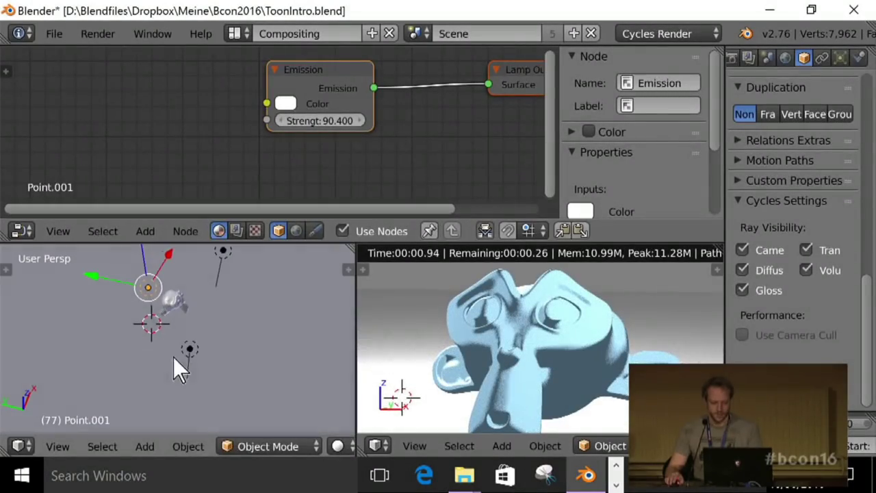
key(g)
key(z)
click(151, 294)
middle_drag(167, 391, 159, 407)
key(g)
key(y)
click(183, 345)
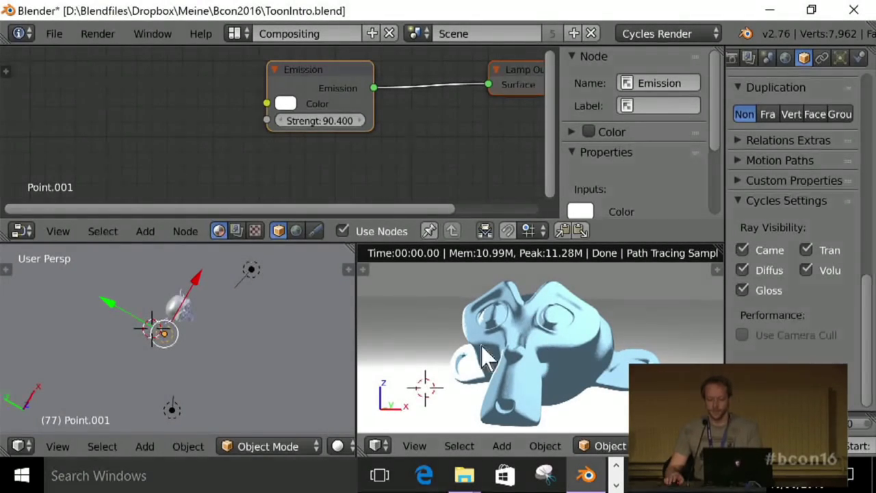
- Switch the node editor to Compositing nodes and delete every existing node
click(237, 231)
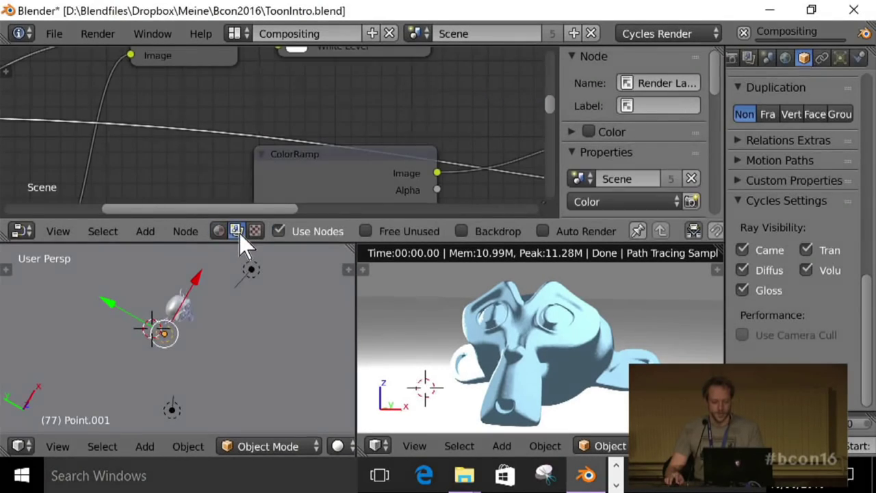
scroll(394, 156, down, 4)
scroll(384, 130, down, 5)
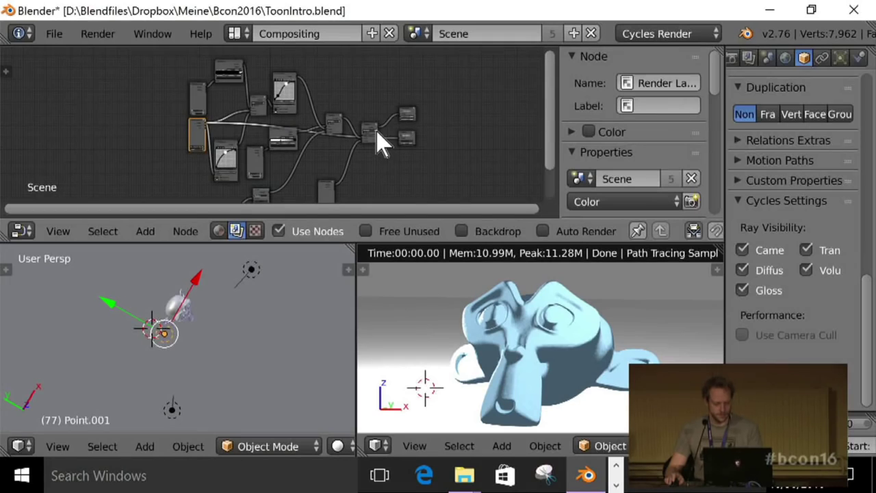
key(a)
key(x)
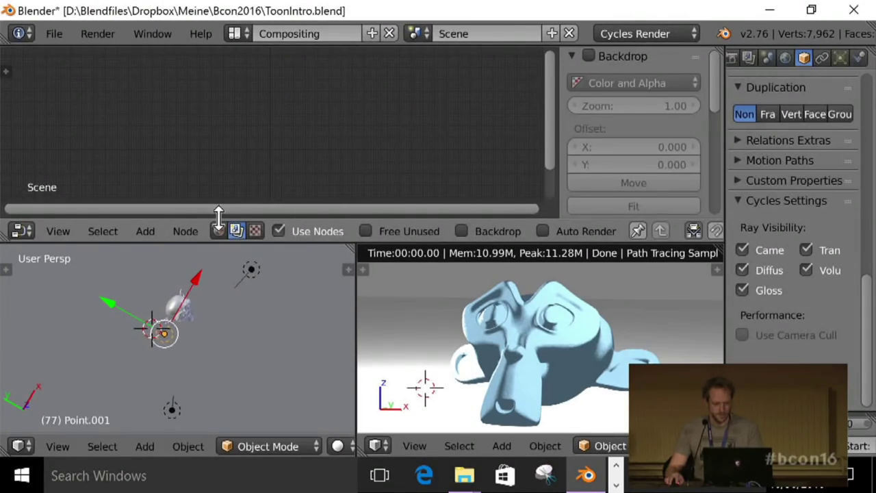
- Add a single Render Layers input node to the empty compositor
key(shift+a)
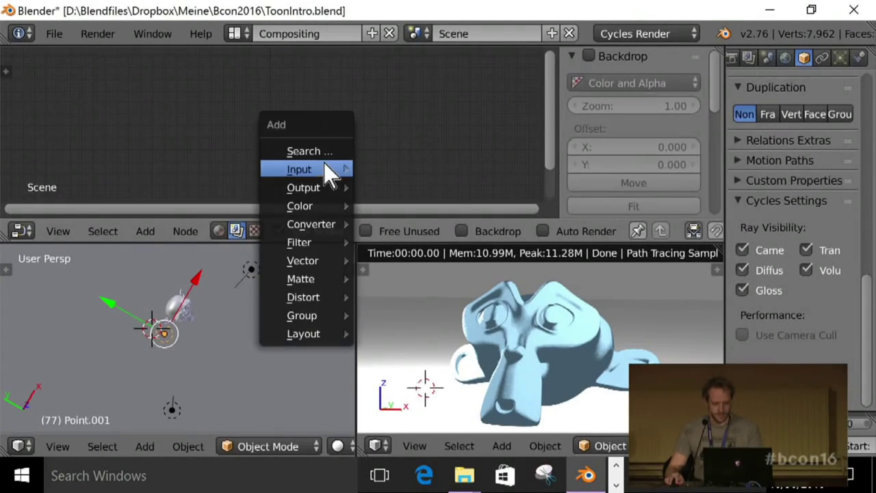
mouse_move(300, 169)
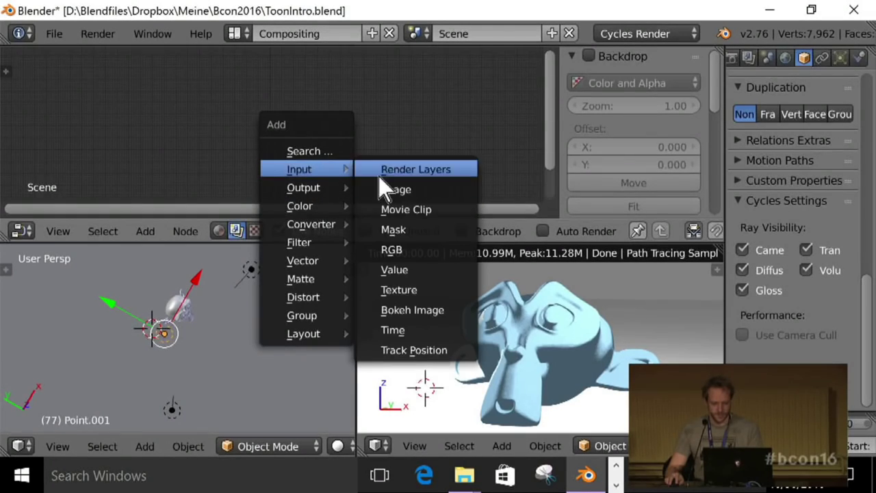
click(431, 170)
click(299, 121)
scroll(305, 134, up, 2)
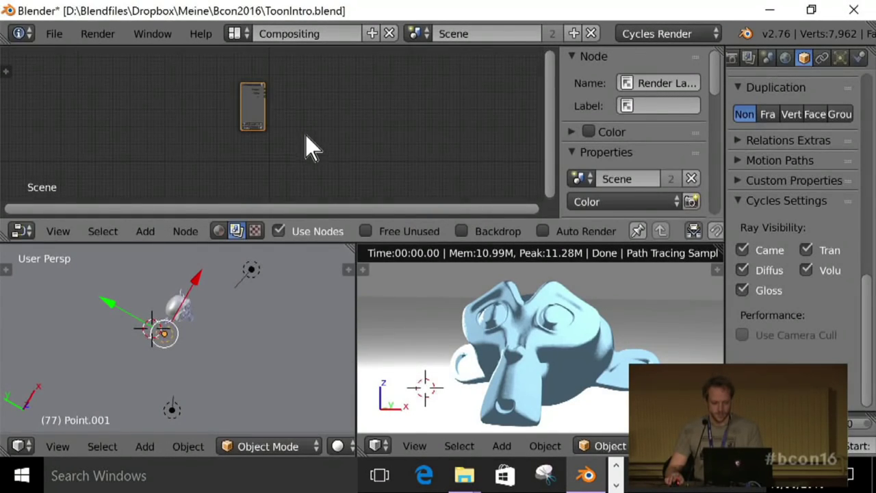
- Switch the viewport to solid shading and add a new camera to the scene
key(shift+z)
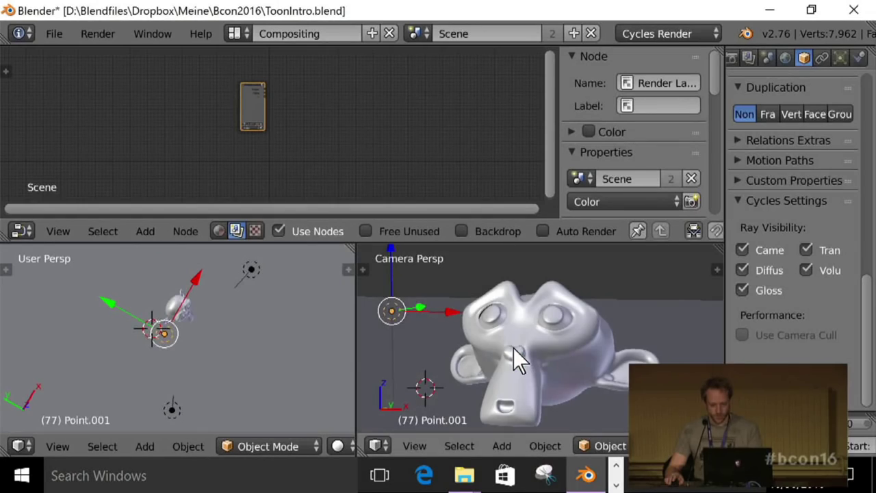
key(F12)
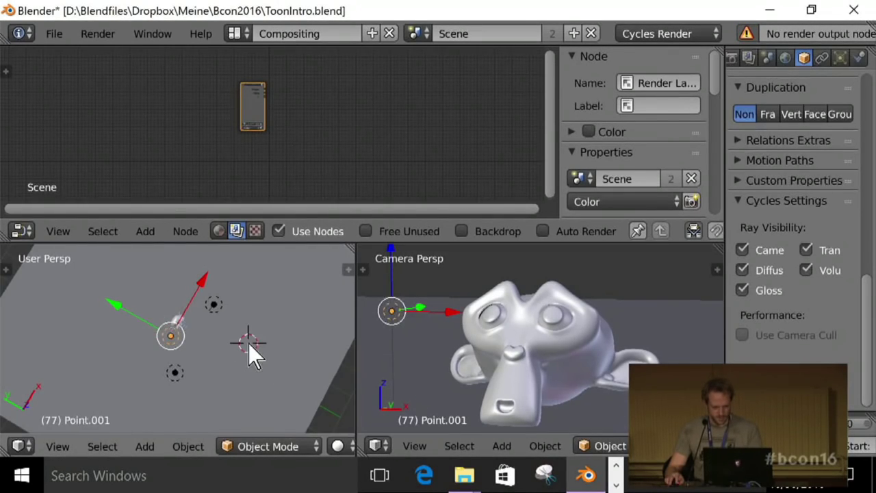
key(shift+a)
click(235, 368)
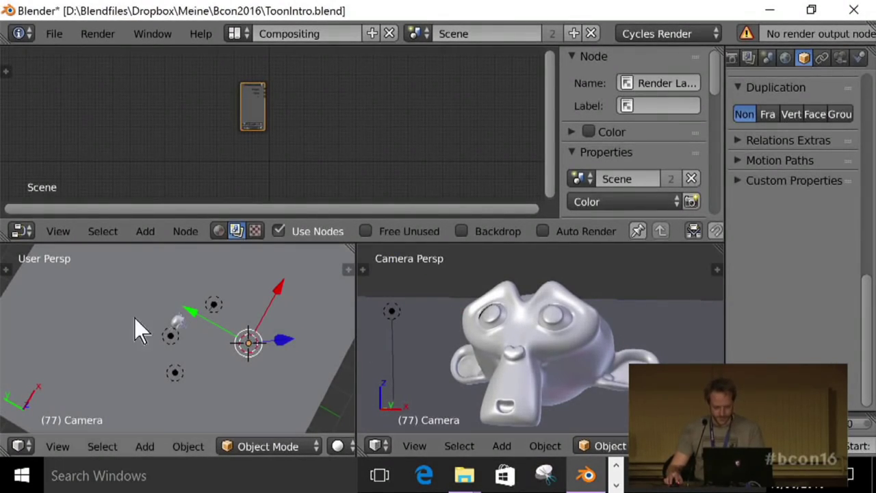
- Aim the camera from a slightly raised front view framing Suzanne and the lamps
key(ctrl+KP_0)
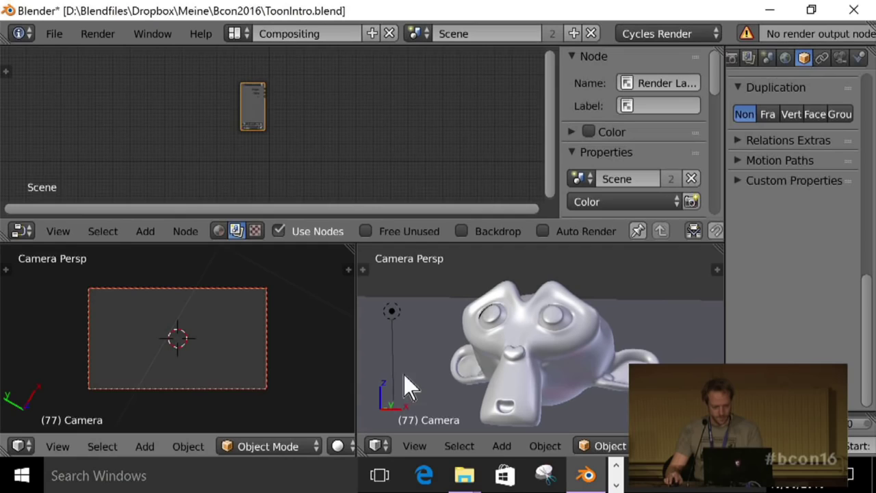
key(ctrl+KP_0)
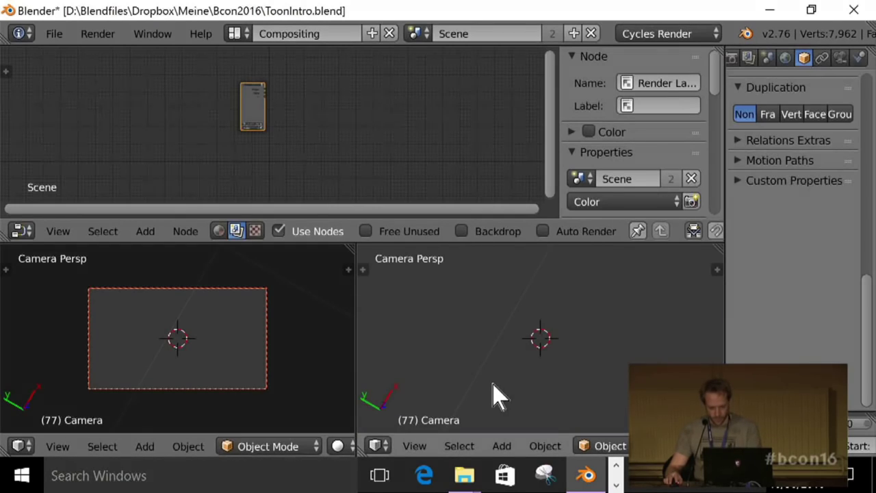
key(KP_1)
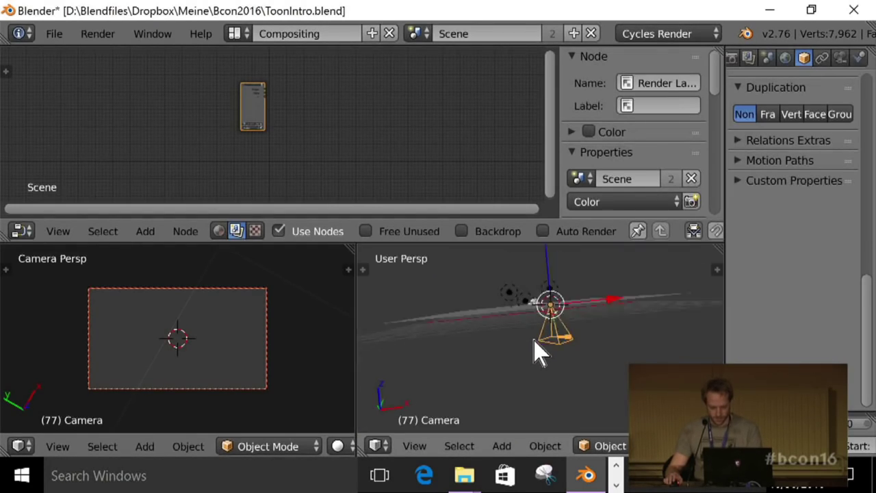
middle_drag(544, 342, 558, 375)
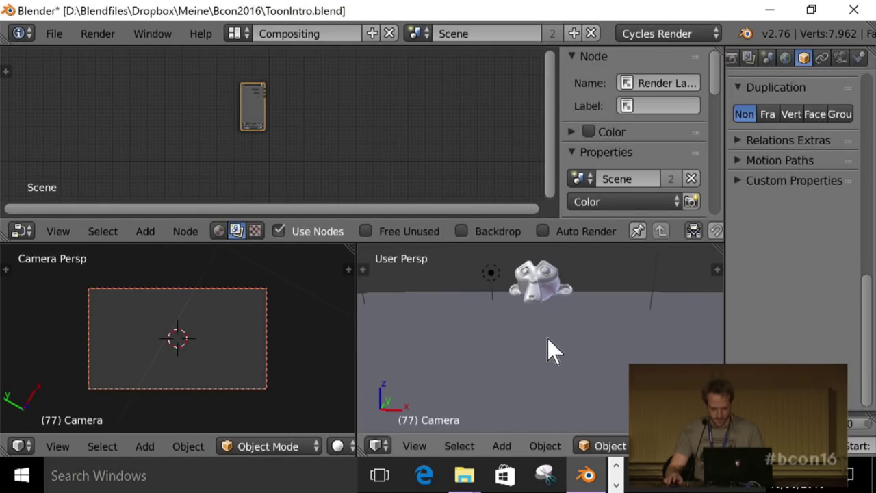
shift+middle_drag(556, 329, 545, 380)
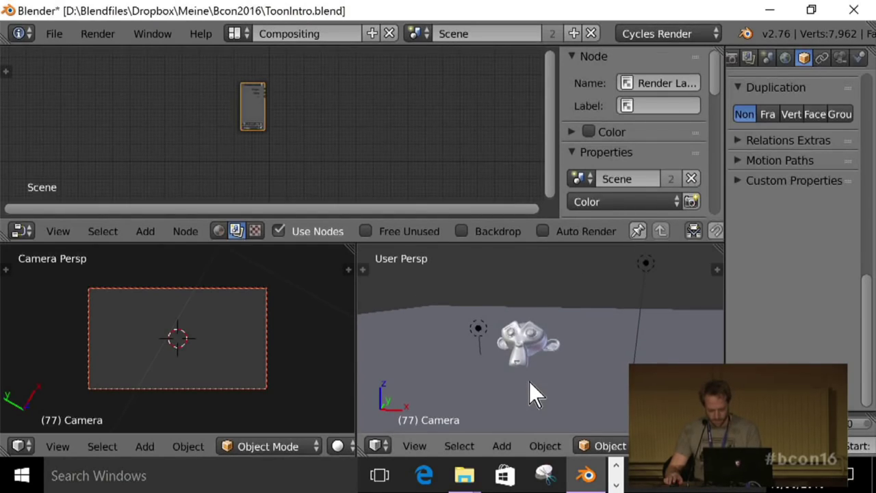
key(super)
key(Escape)
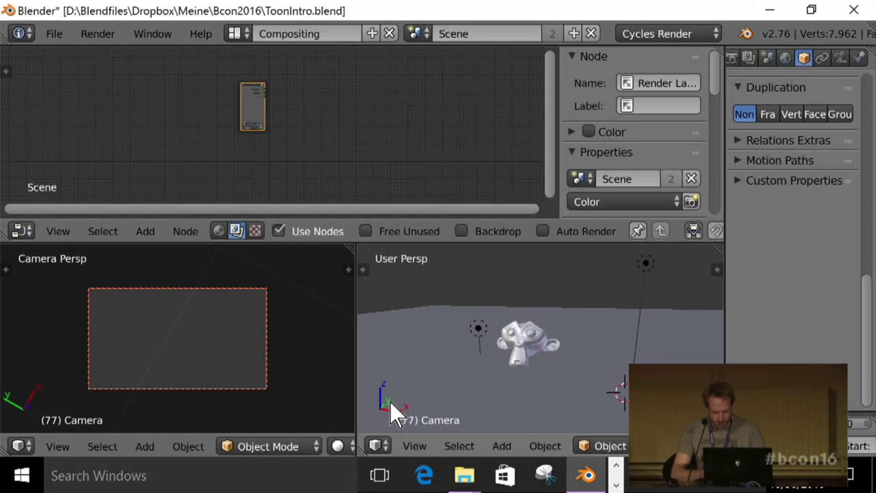
key(ctrl+KP_0)
- Add a Composite output node to the compositor and frame all nodes
key(shift+a)
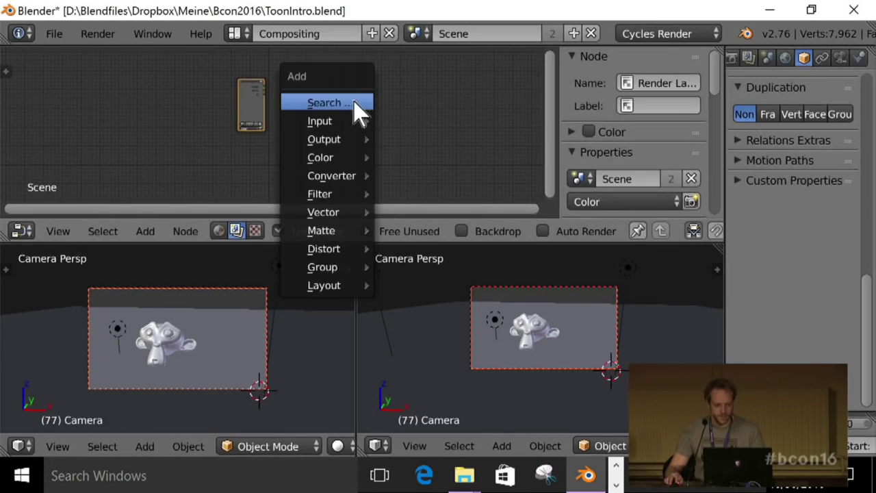
mouse_move(359, 139)
click(401, 141)
click(342, 87)
key(Home)
key(Home)
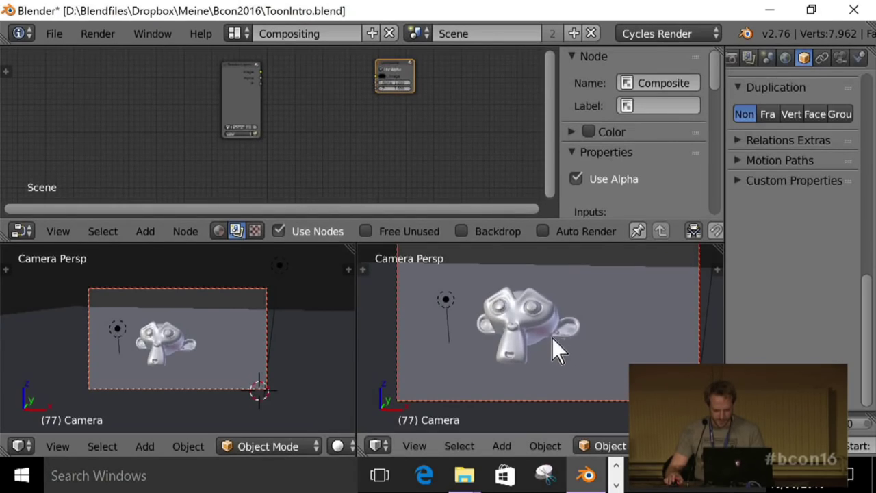
scroll(635, 293, down, 3)
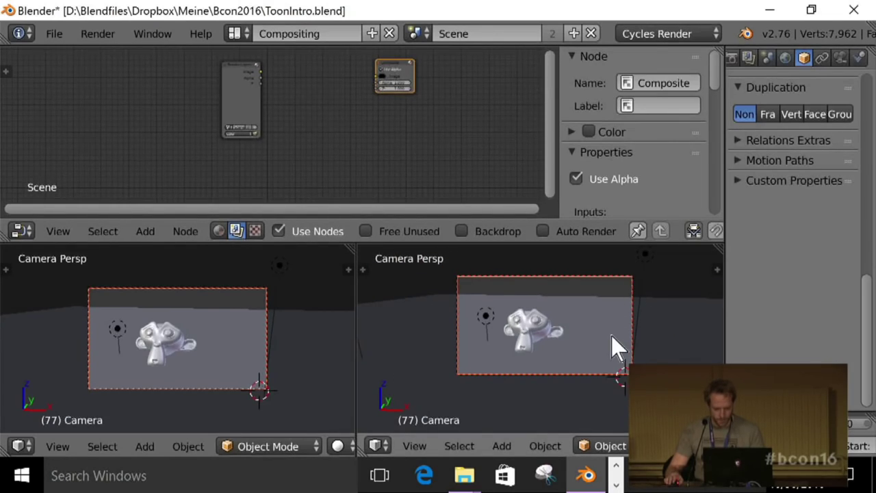
- Dolly the camera closer to Suzanne along its local Z axis
key(g)
key(z)
key(z)
click(593, 323)
key(g)
key(z)
key(z)
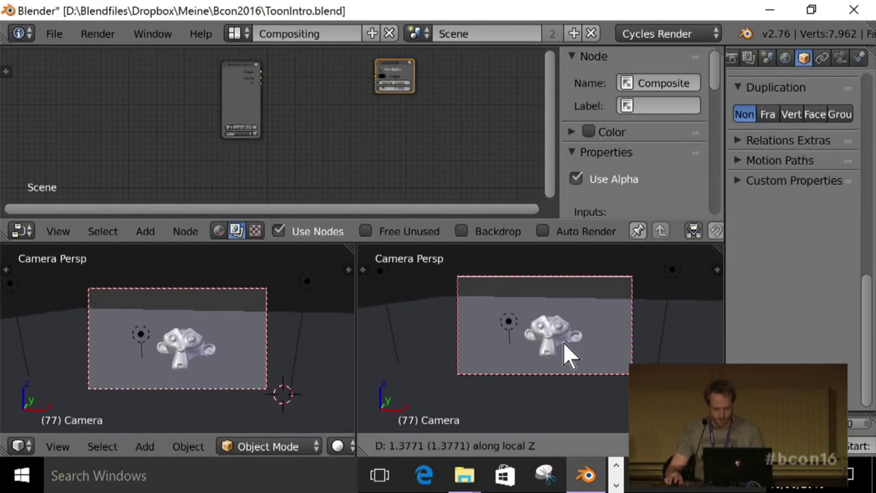
click(563, 343)
- Render a test frame, which comes out black, and select the ground plane
key(F12)
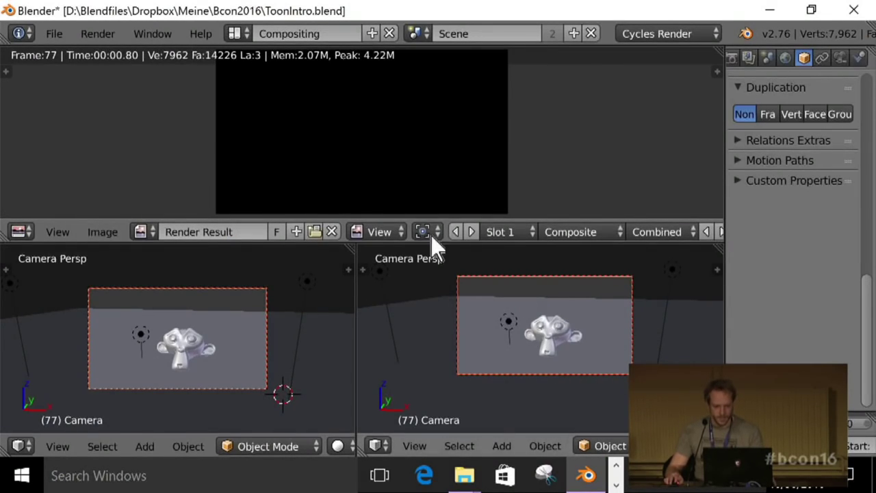
key(Escape)
right_click(689, 349)
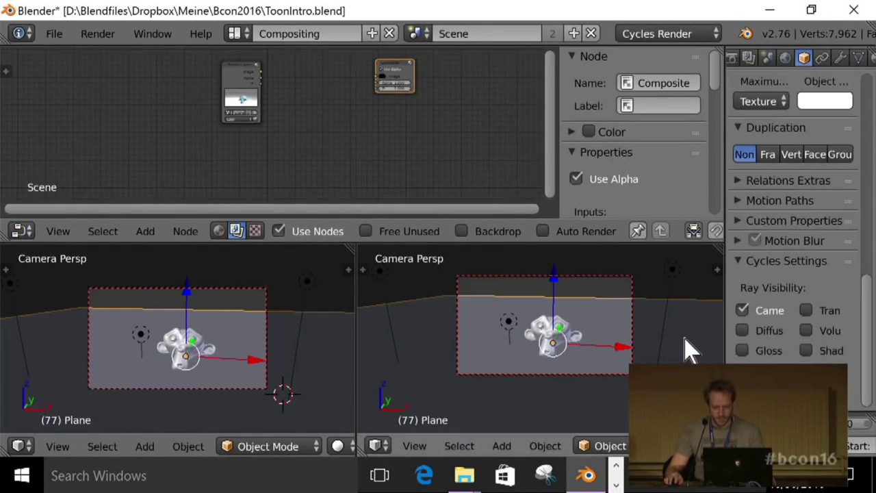
- Give the ground plane a new material with an Emission surface shader
click(871, 58)
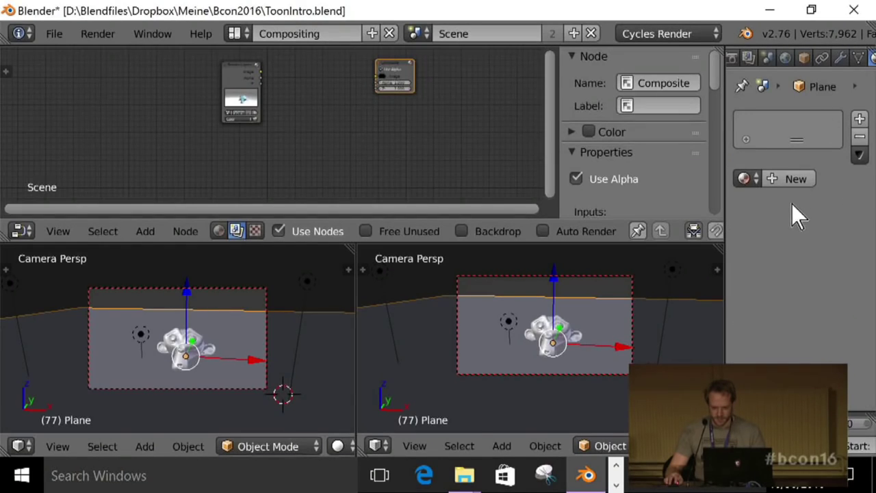
click(796, 180)
click(808, 292)
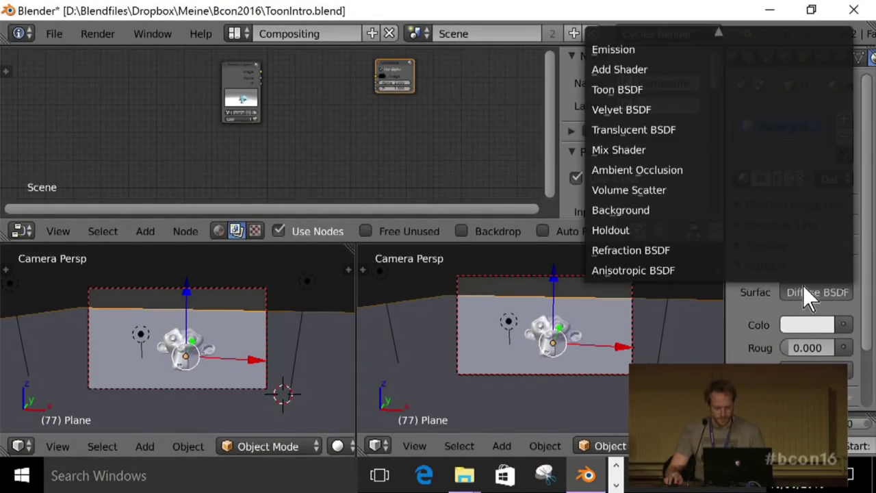
click(628, 49)
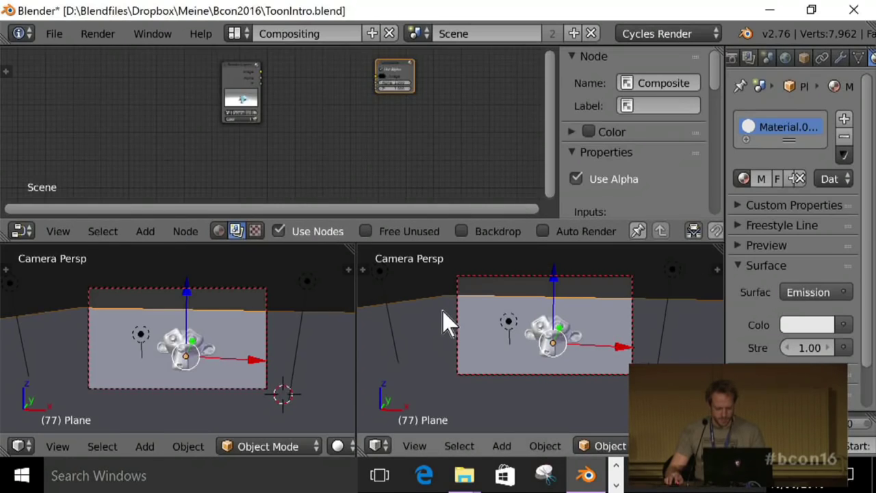
- Move the ground plane off to layer 2 instead of deleting it
key(Delete)
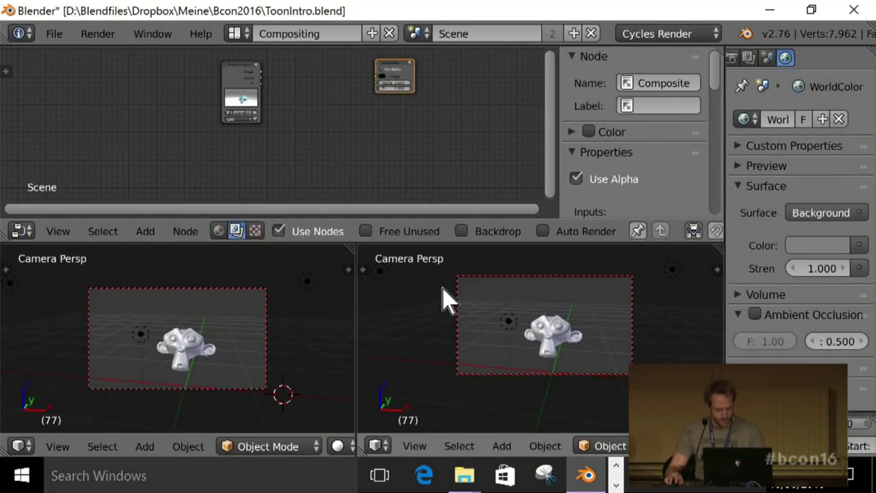
key(ctrl+z)
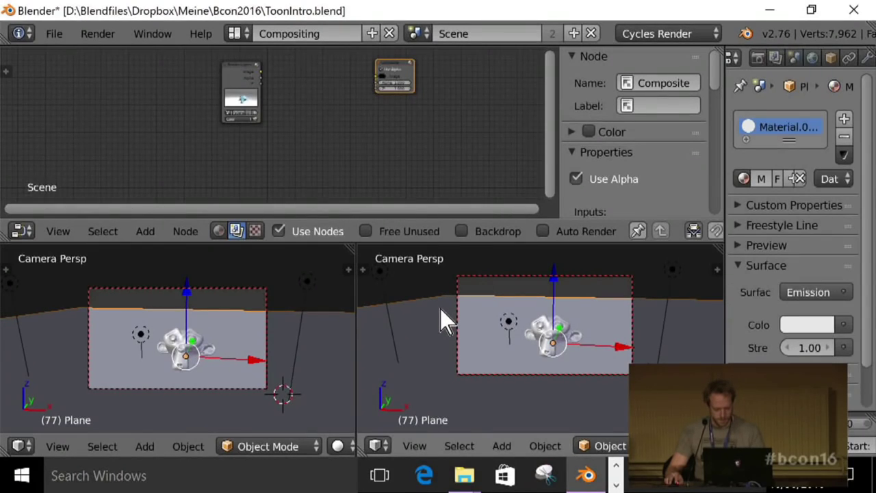
key(m)
key(2)
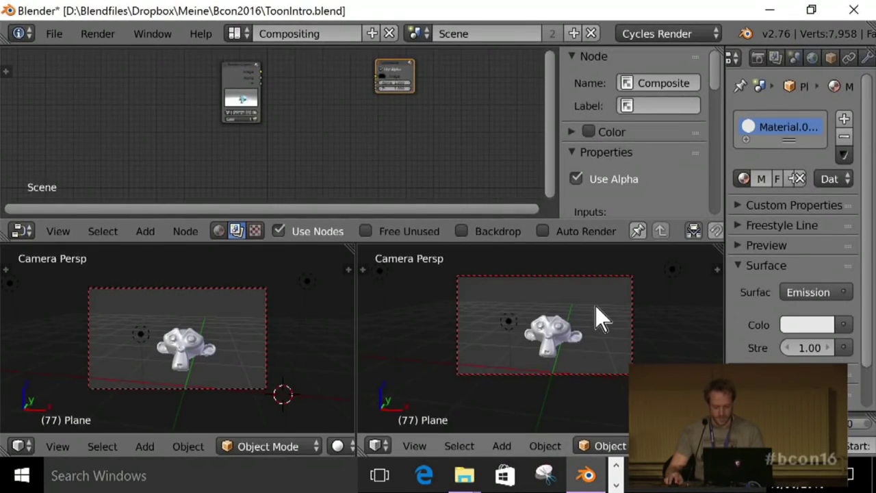
- Re-render, still black, and link Render Layers to a new Viewer node
key(F12)
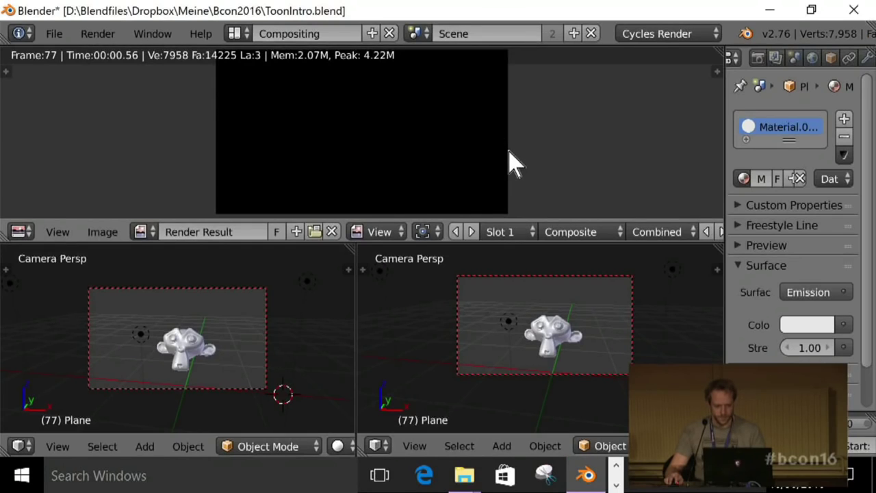
key(Escape)
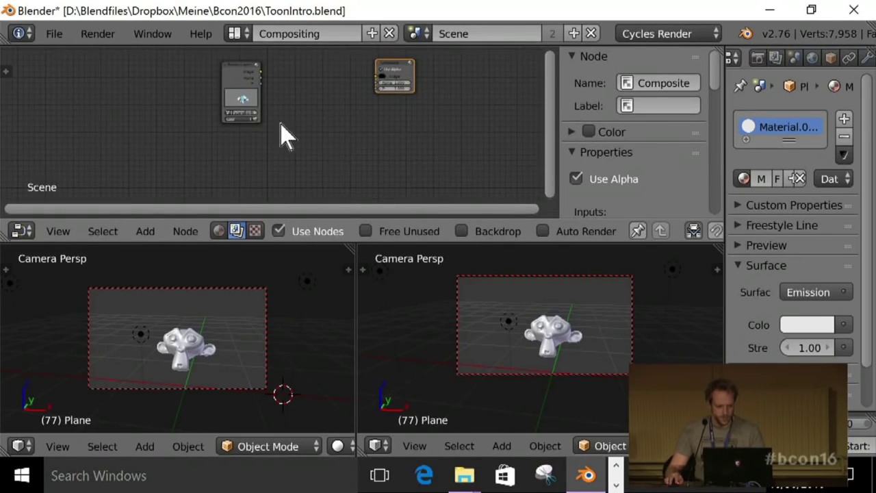
ctrl+shift+click(244, 76)
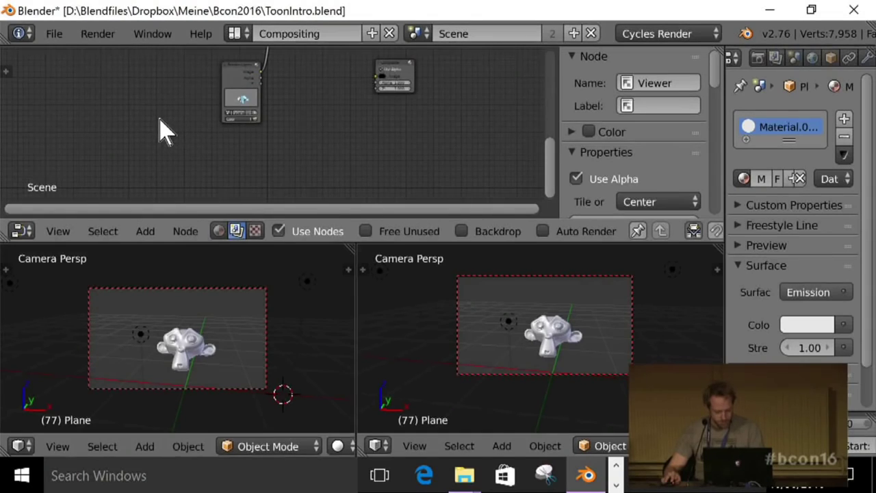
- Maximize the node editor and reposition the Viewer and Render Layers nodes
key(ctrl+space)
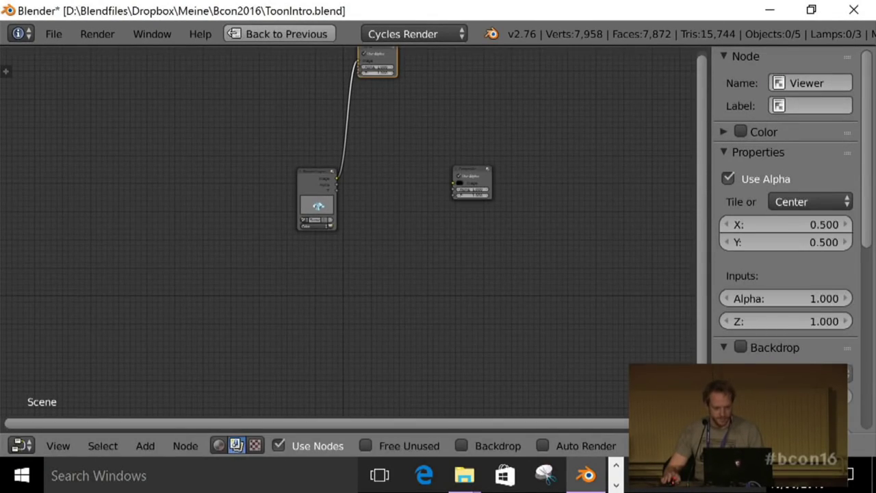
key(g)
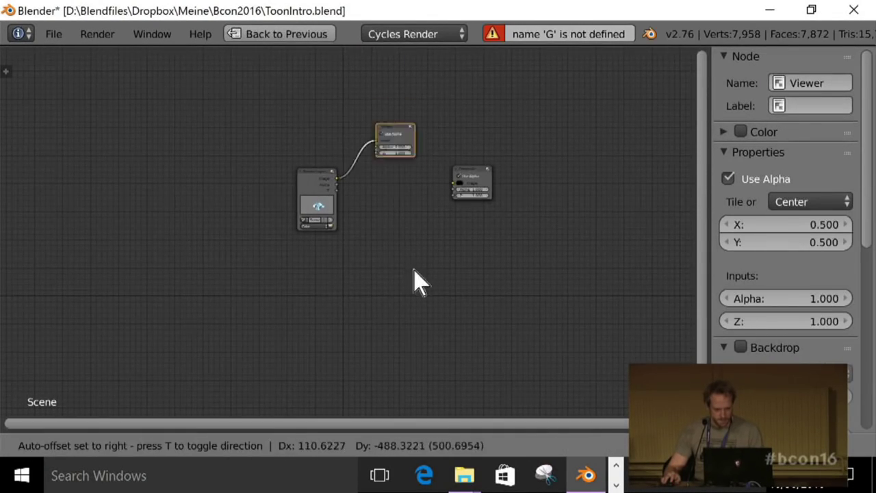
click(434, 346)
scroll(432, 339, up, 2)
middle_drag(429, 335, 407, 317)
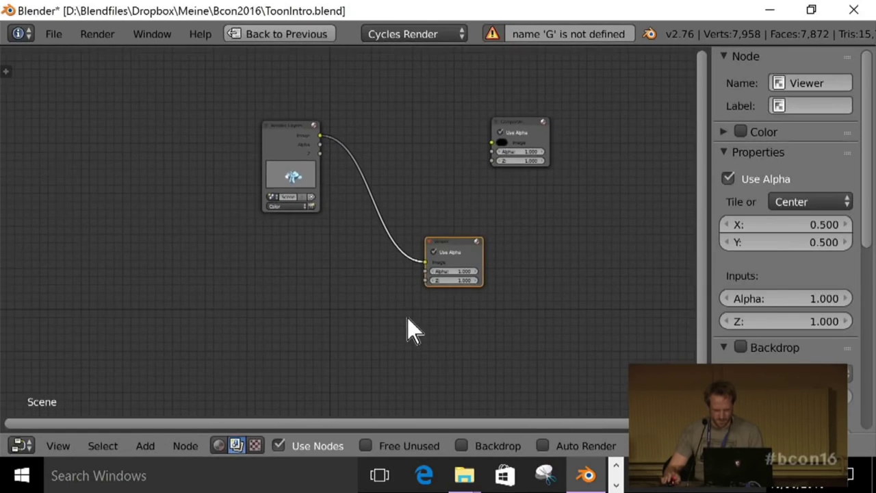
scroll(356, 246, up, 1)
drag(293, 167, 230, 206)
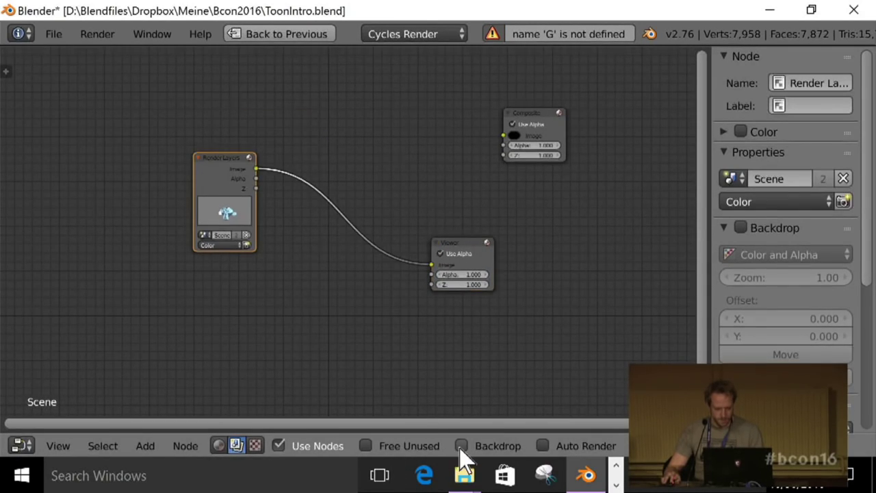
- Turn on the backdrop, tidy the node positions, and enlarge the backdrop render
click(462, 446)
middle_drag(267, 216, 350, 213)
scroll(350, 213, up, 1)
drag(270, 155, 147, 147)
drag(558, 250, 537, 200)
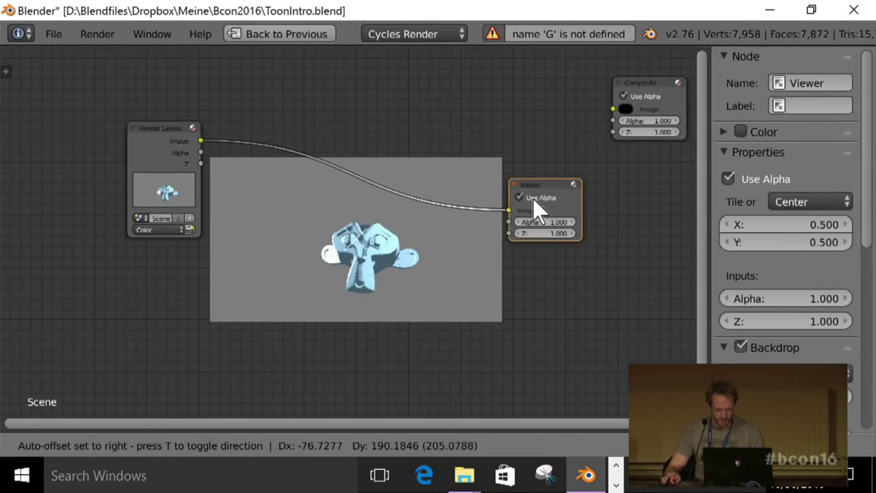
scroll(424, 315, up, 1)
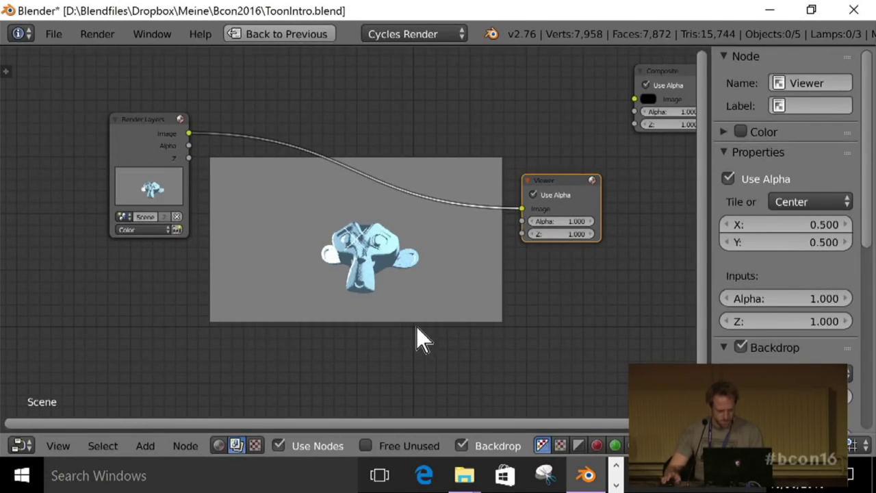
key(alt+v)
key(alt+v)
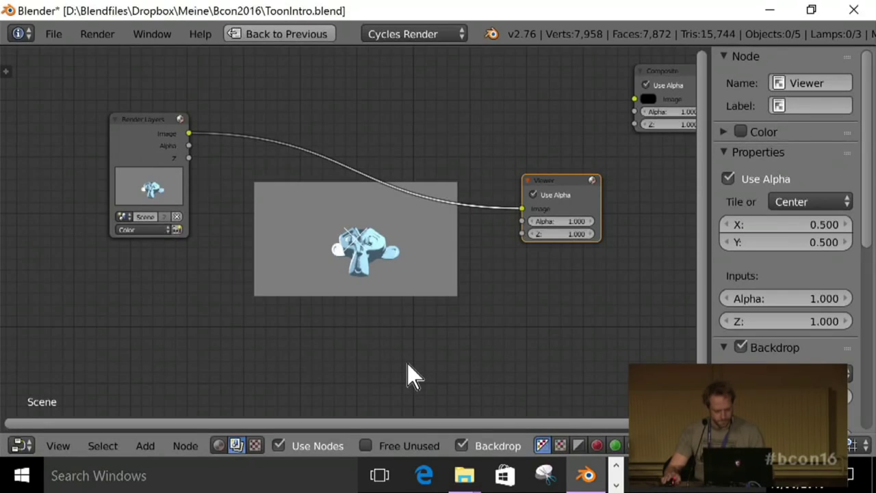
key(v)
key(v)
key(v)
key(v)
key(v)
key(v)
key(v)
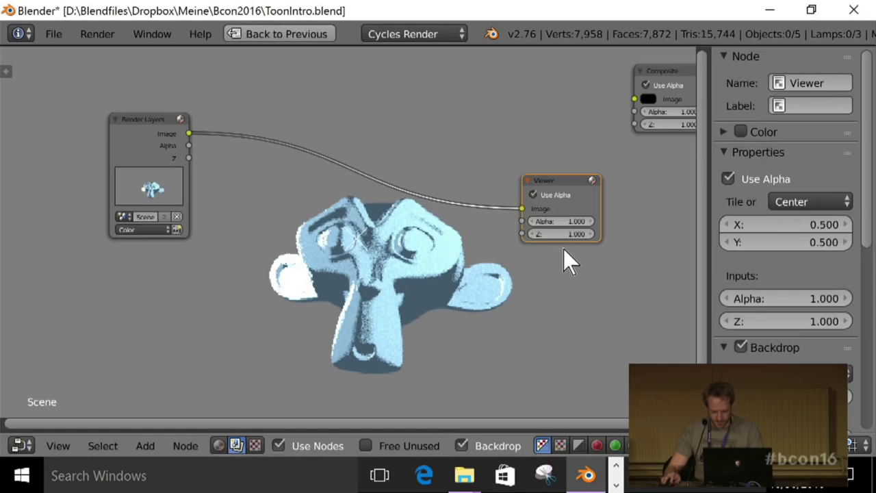
key(shift+space)
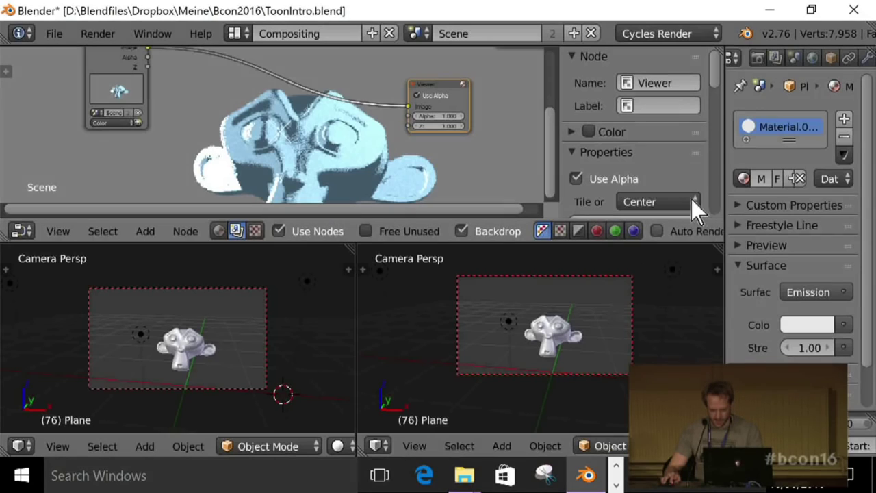
- Expand the render Sampling settings and render a test frame
click(758, 58)
scroll(779, 260, down, 12)
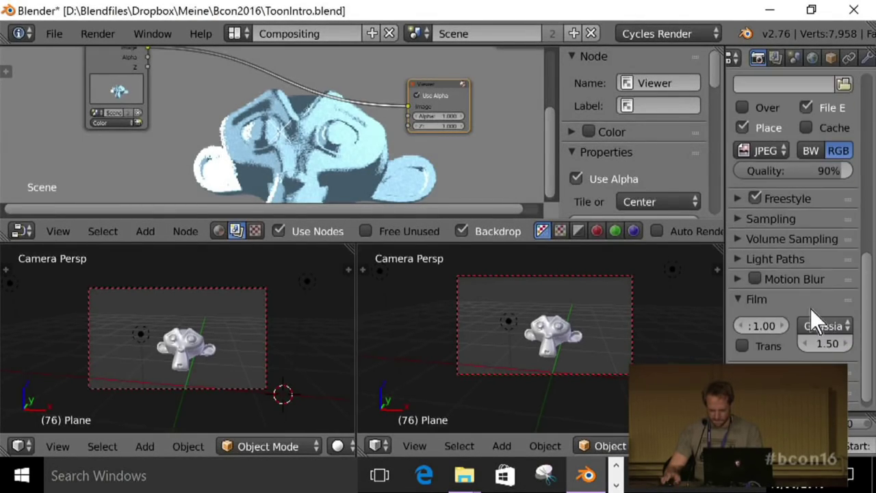
scroll(815, 328, down, 1)
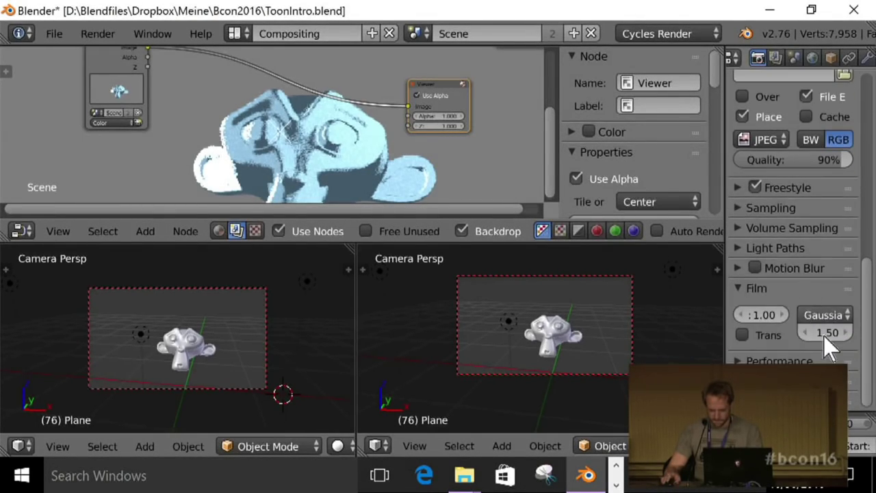
click(779, 227)
scroll(821, 263, down, 2)
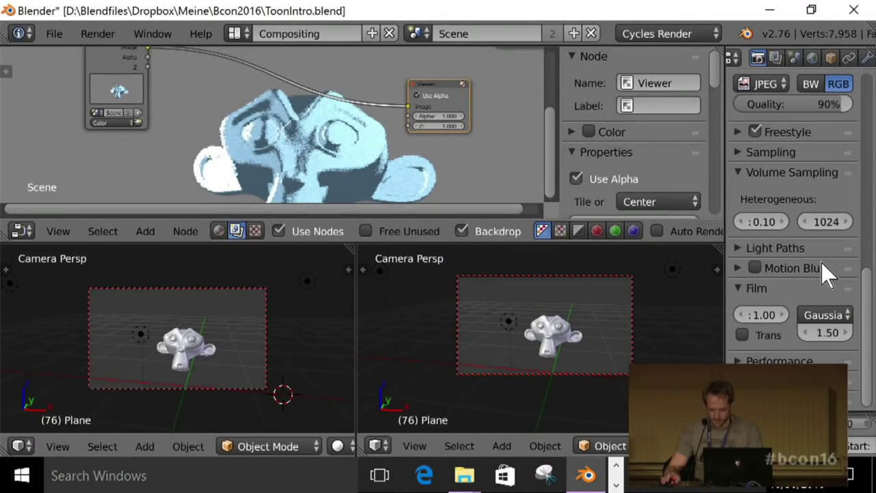
click(774, 152)
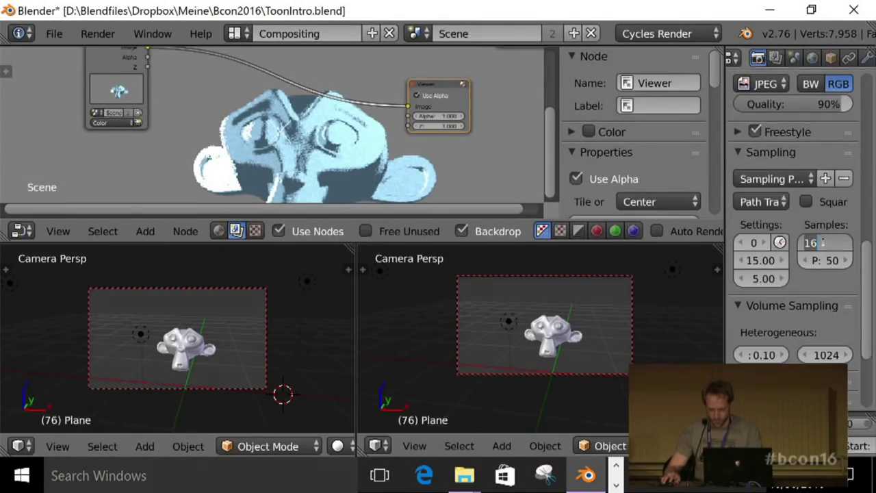
key(F12)
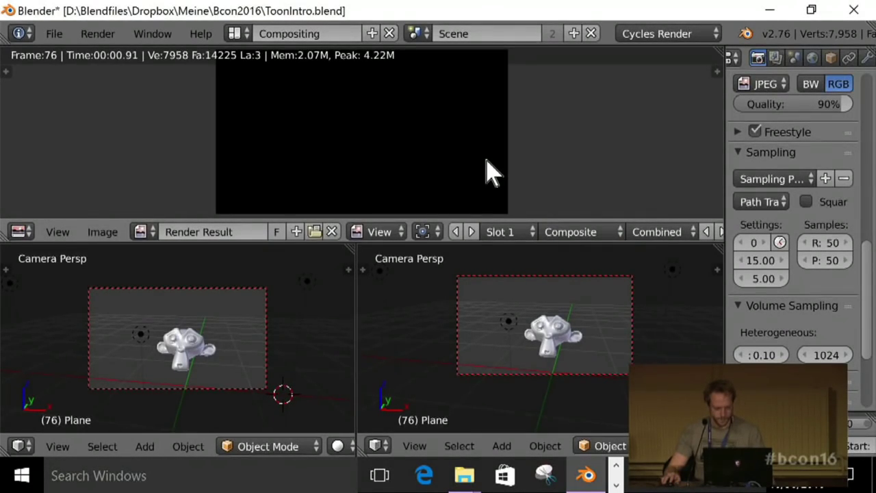
key(Escape)
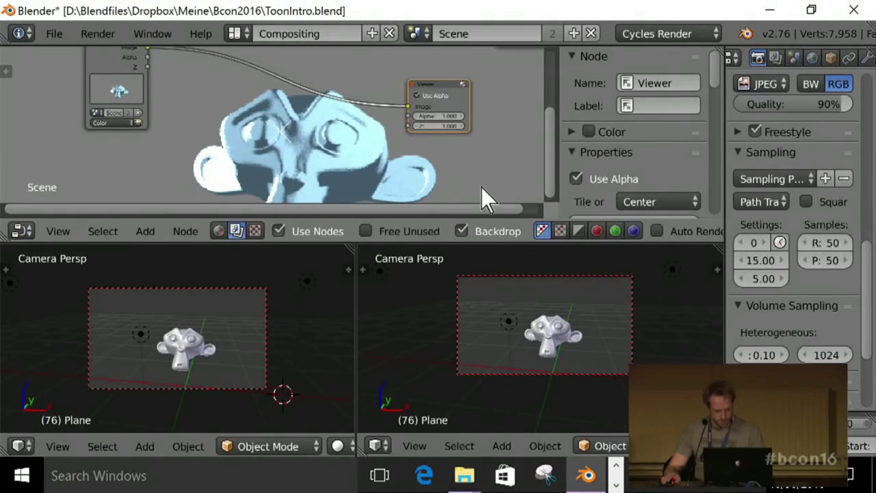
- Dolly the camera in along local Z so Suzanne fills the frame
right_click(608, 381)
key(g)
key(z)
key(z)
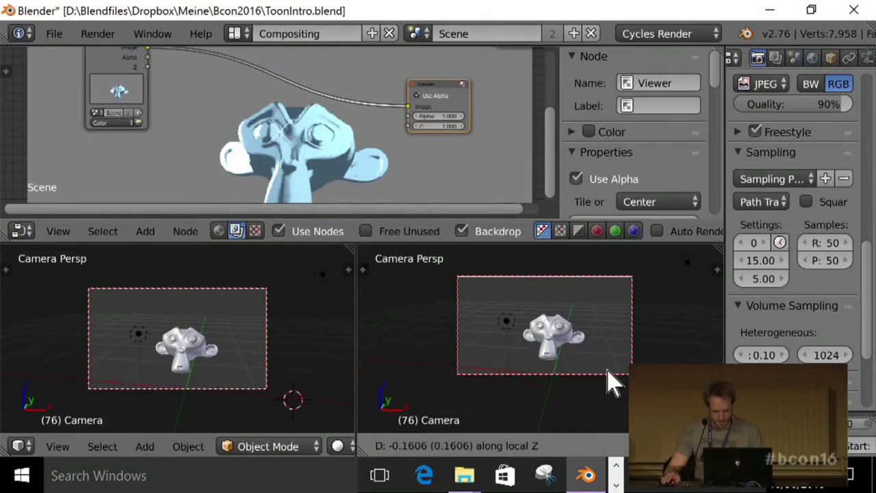
click(614, 384)
key(g)
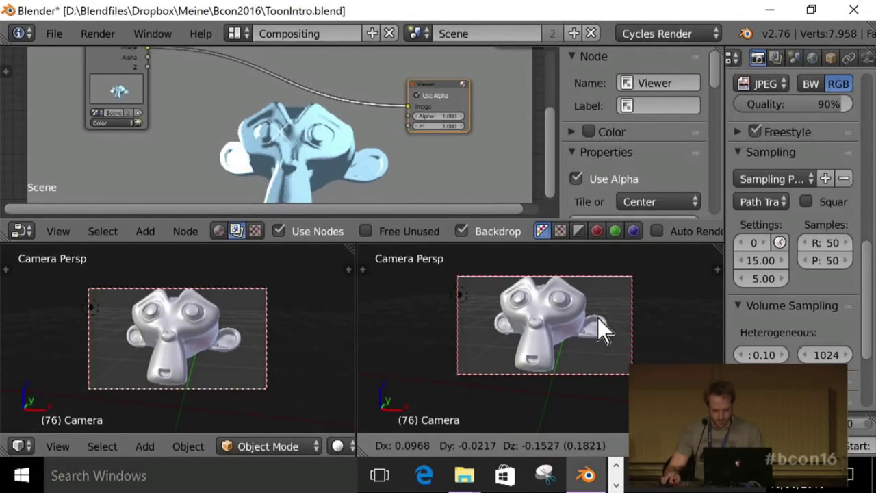
key(z)
key(z)
click(610, 412)
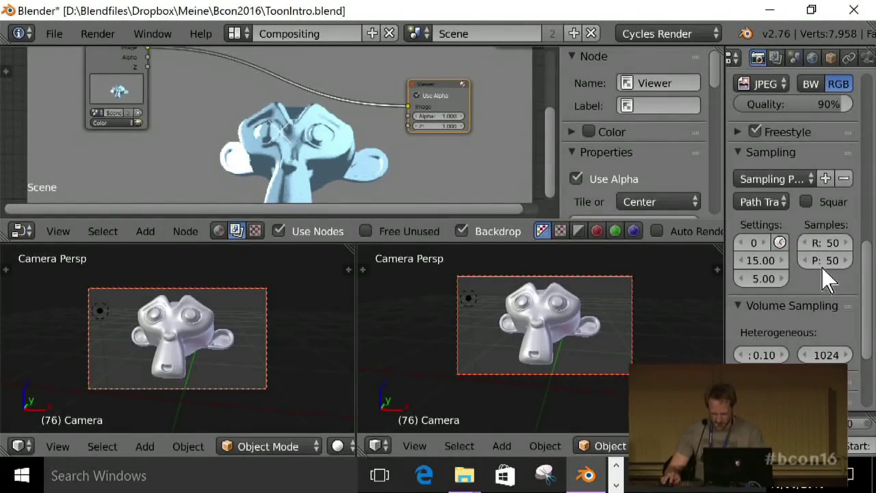
- Set render samples to 100, re-render, and fit the maximized node editor to the nodes
click(817, 236)
text(49)
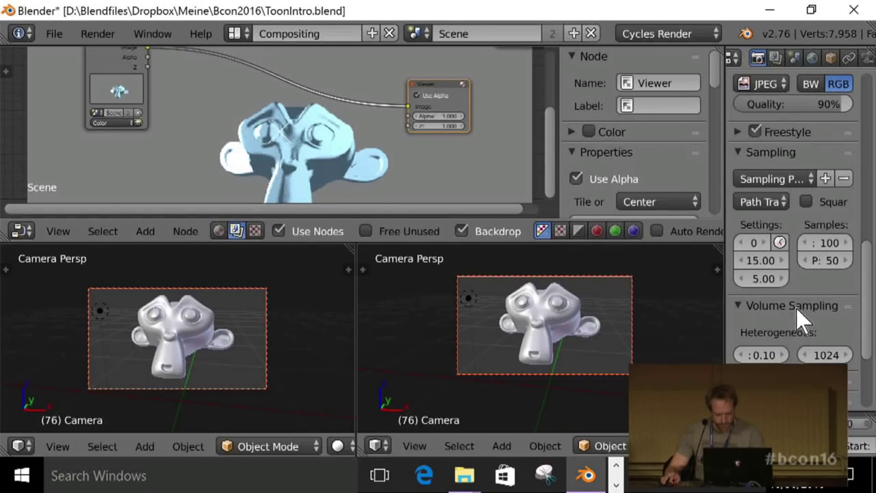
key(F12)
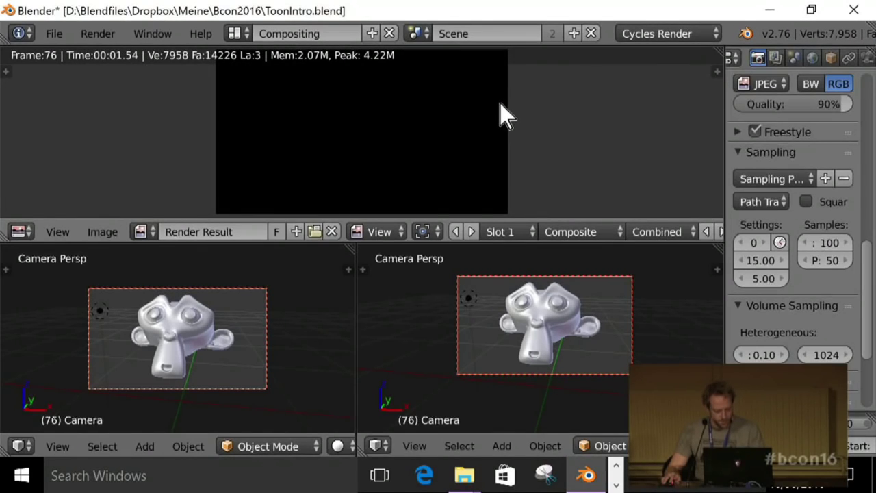
key(Escape)
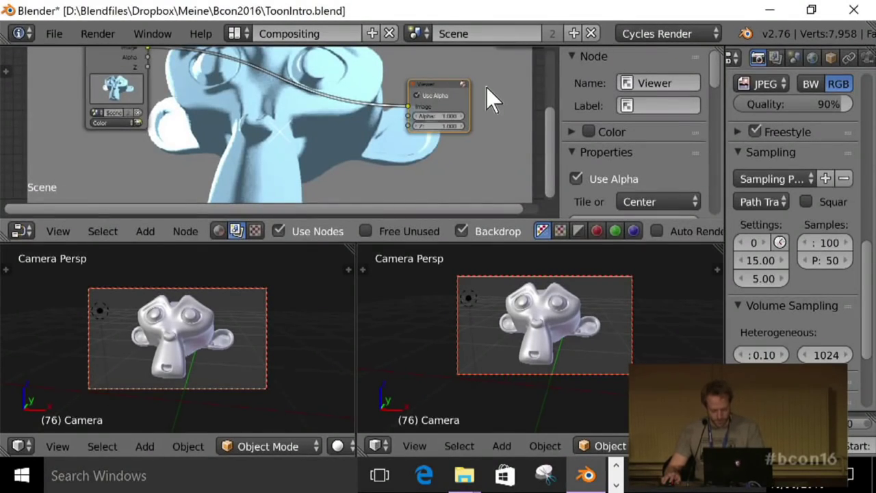
key(ctrl+Up)
key(Home)
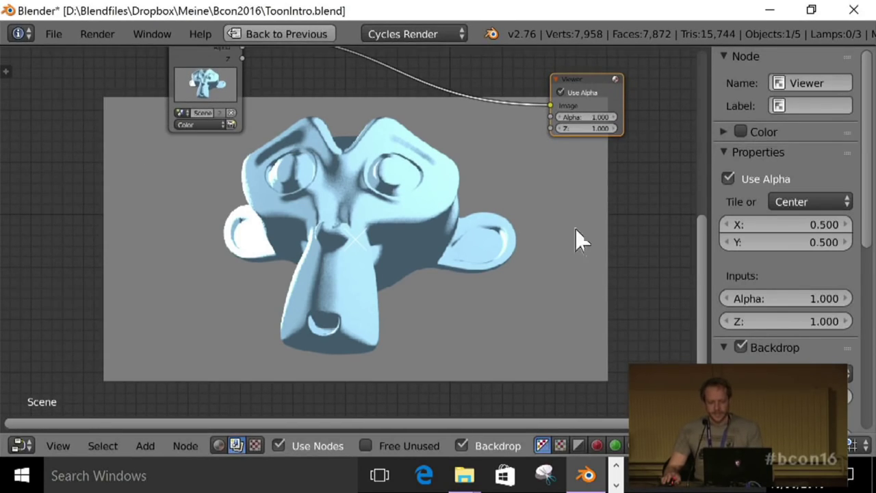
- Place a new ColorRamp converter node below the monkey in the backdrop
middle_drag(566, 199, 540, 240)
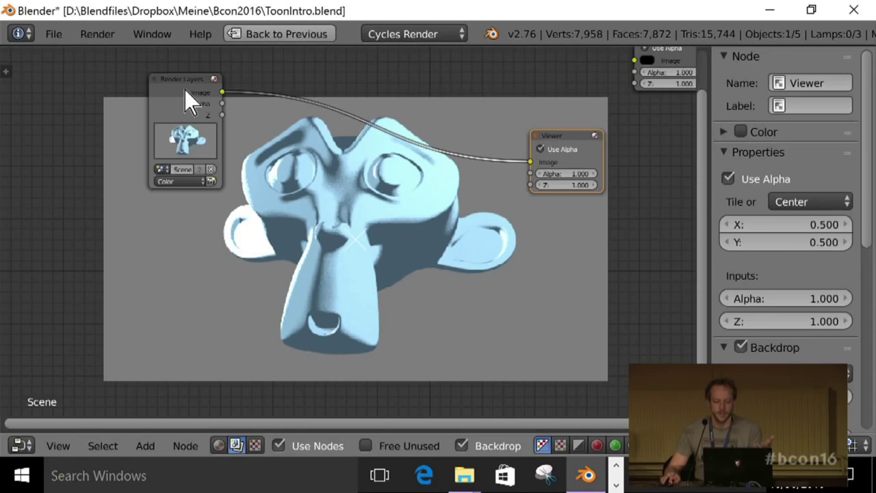
mouse_move(185, 90)
mouse_down()
mouse_move(157, 128)
mouse_move(188, 91)
mouse_up()
key(shift+a)
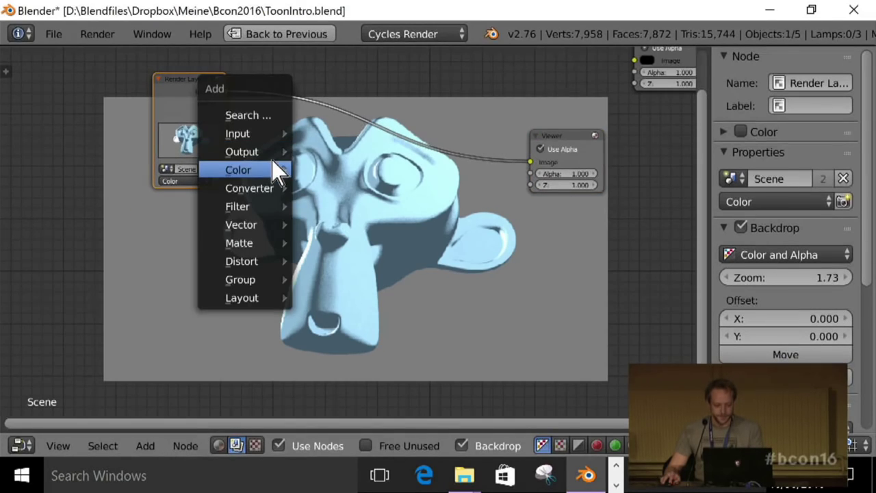
mouse_move(288, 187)
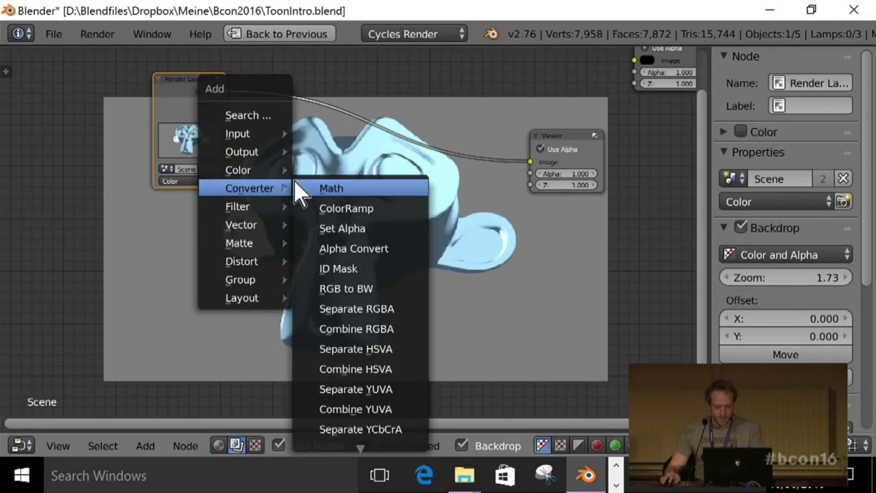
click(357, 209)
click(294, 281)
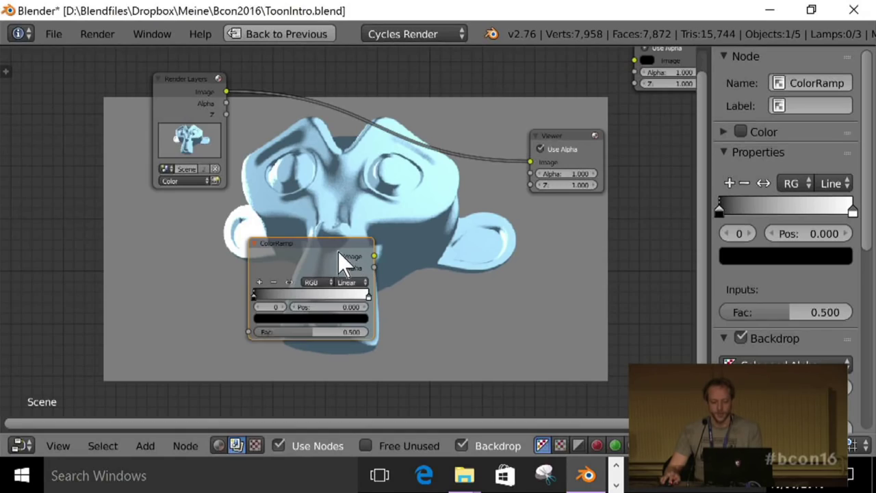
- Insert the ColorRamp between Render Layers and Viewer, trying Constant interpolation with the white stop at 0.382
drag(336, 251, 376, 103)
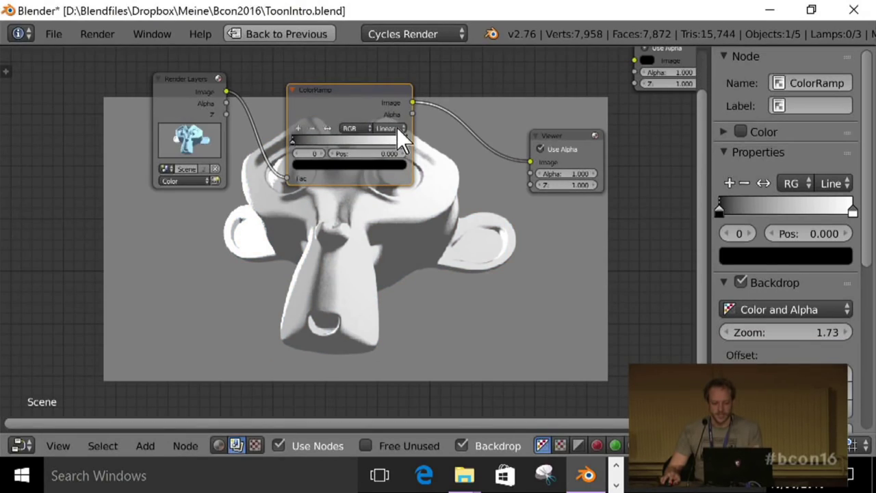
click(388, 130)
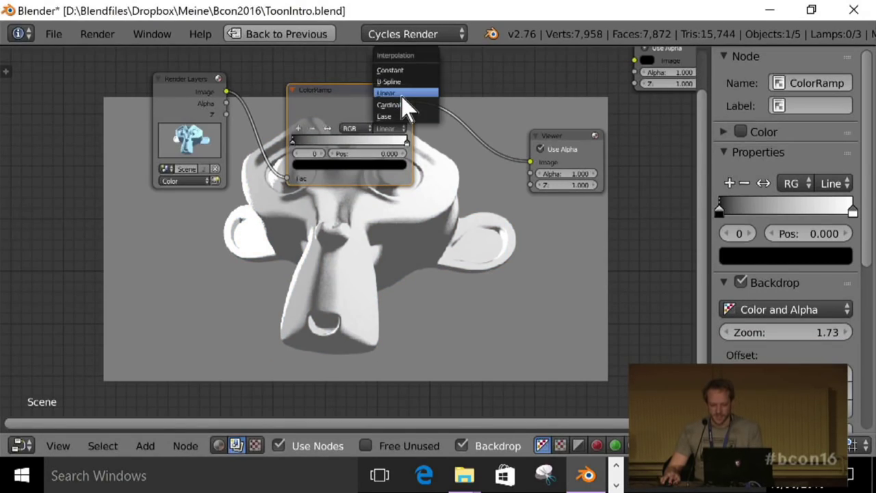
click(408, 70)
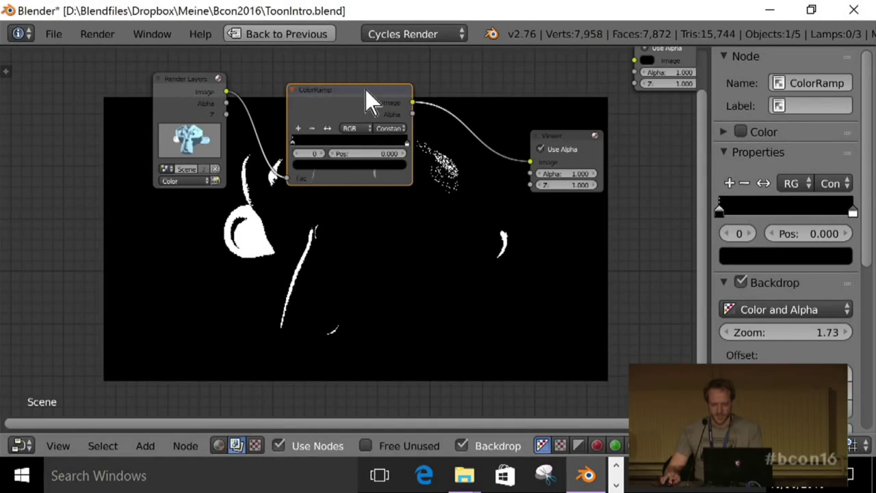
drag(368, 87, 369, 45)
drag(407, 101, 338, 103)
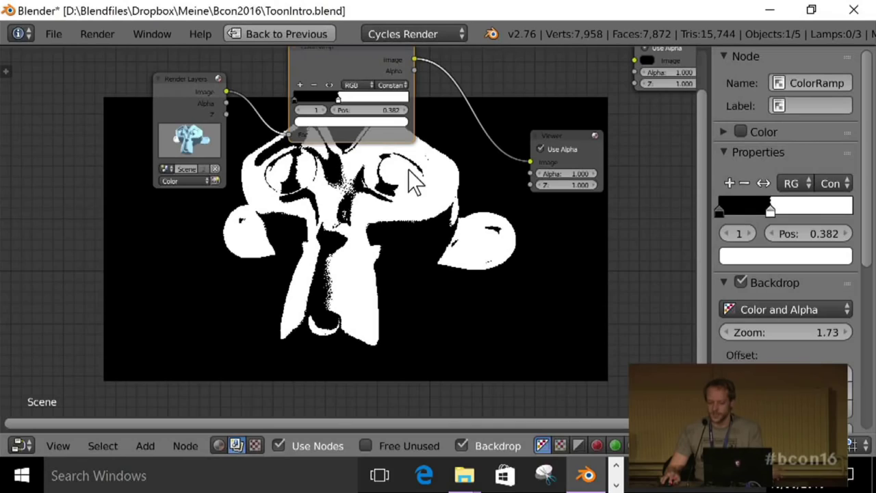
click(393, 85)
click(397, 85)
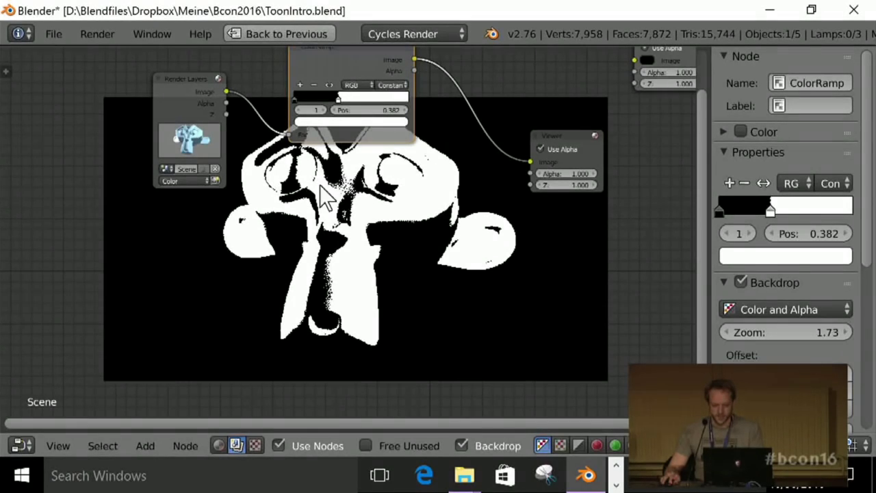
- Switch the ramp to Linear interpolation and move the black stop to 0.325
click(384, 84)
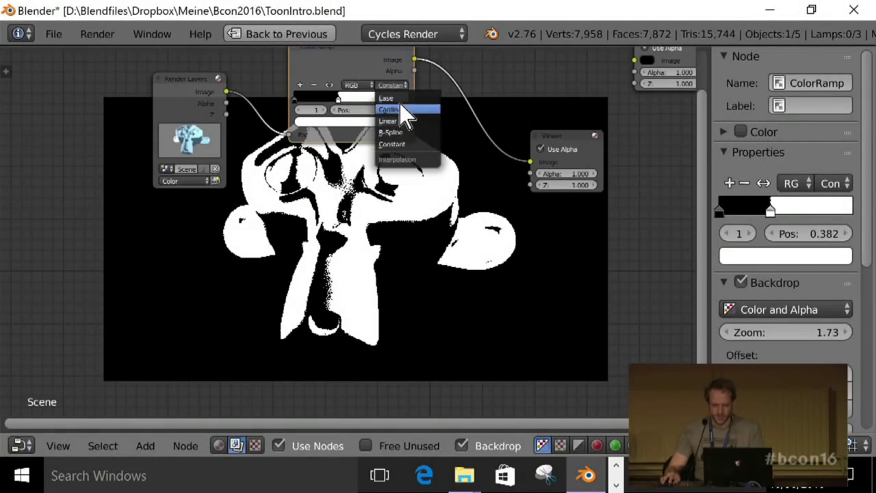
click(404, 100)
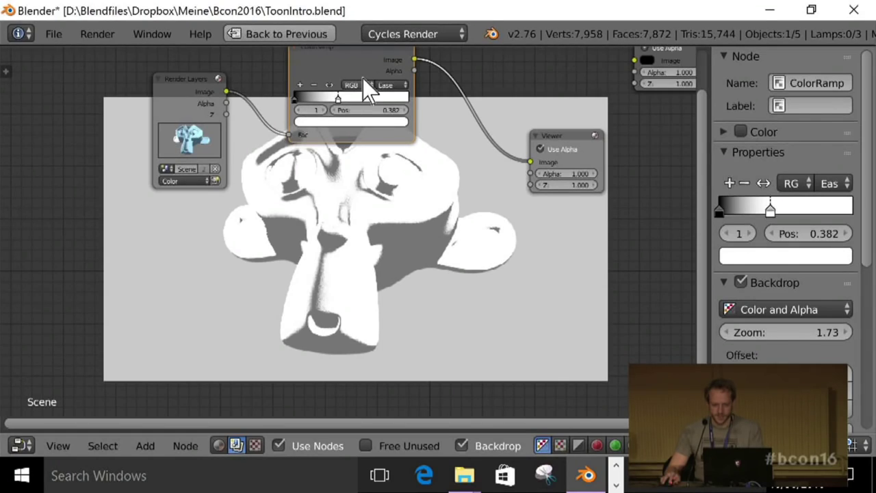
click(395, 85)
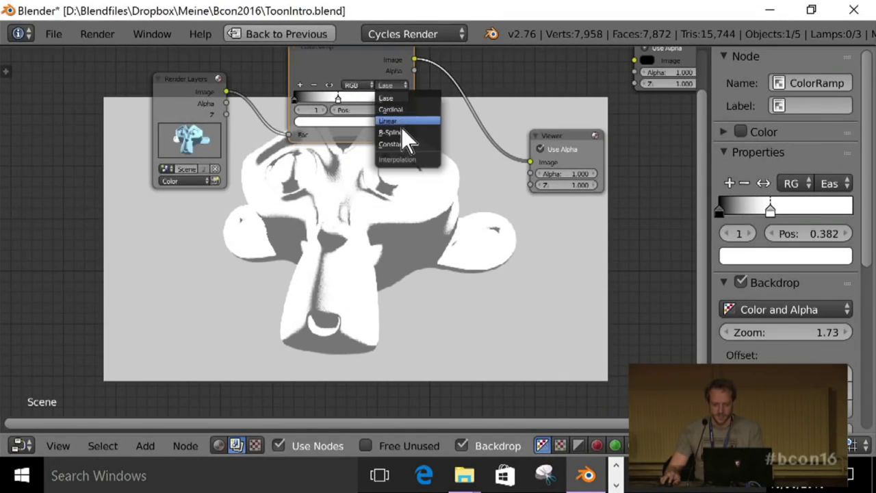
click(411, 121)
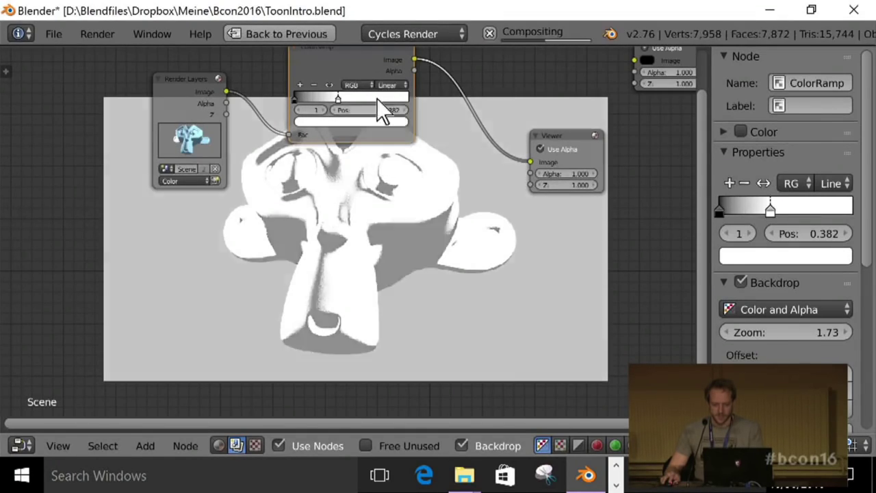
drag(297, 100, 334, 109)
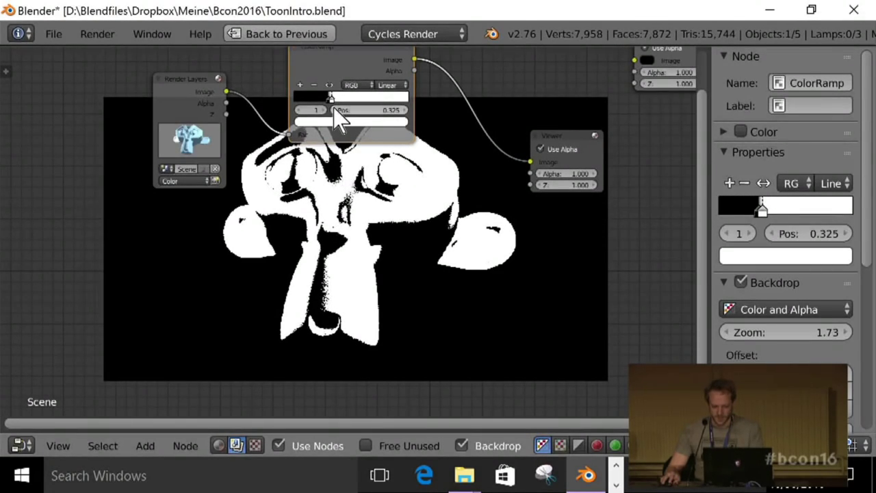
scroll(391, 254, down, 1)
scroll(402, 250, up, 1)
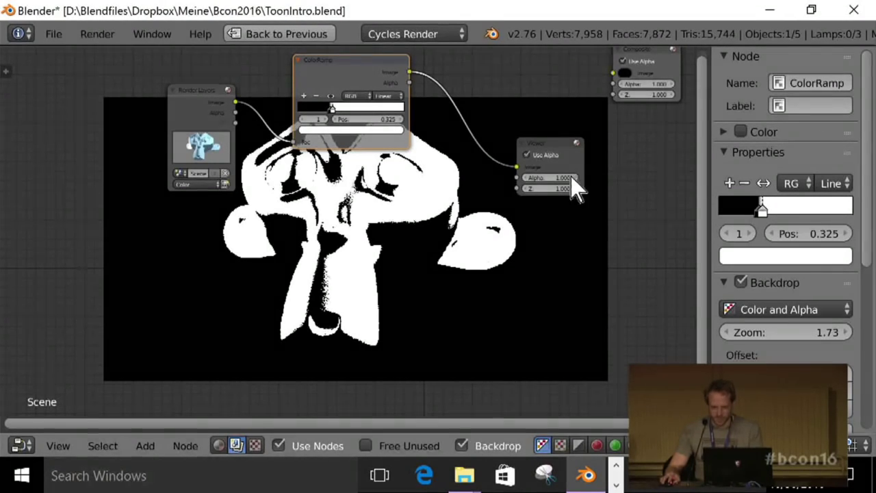
- Shift the Render Layers and ColorRamp nodes further left
click(200, 143)
drag(181, 120, 127, 170)
drag(307, 72, 217, 63)
key(shift+a)
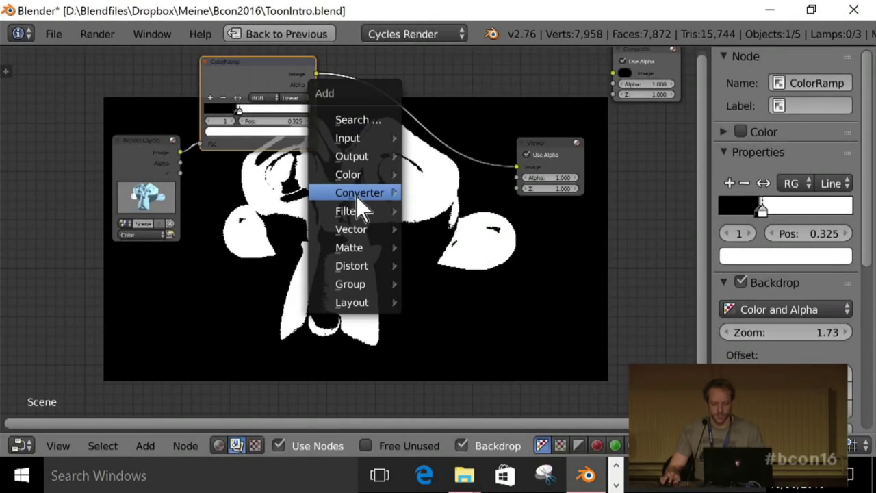
- Insert a Mix node before the Viewer with the ColorRamp driving its Fac
mouse_move(356, 197)
mouse_move(363, 173)
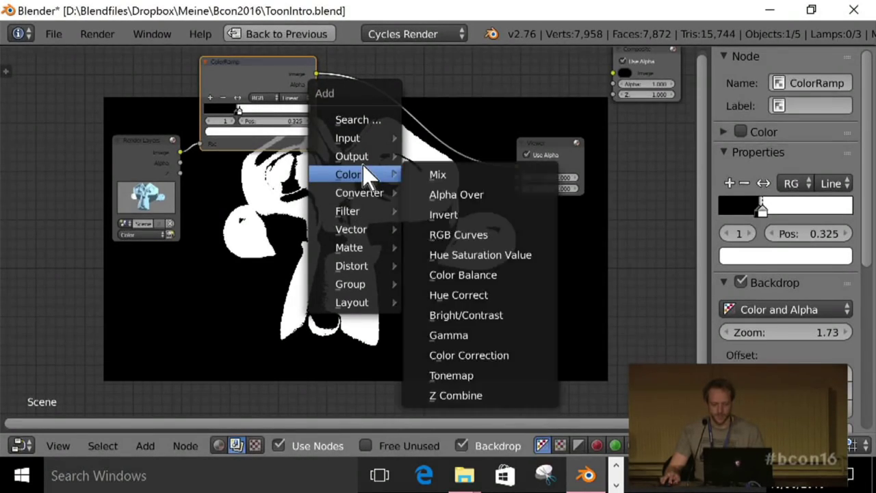
click(430, 173)
click(399, 164)
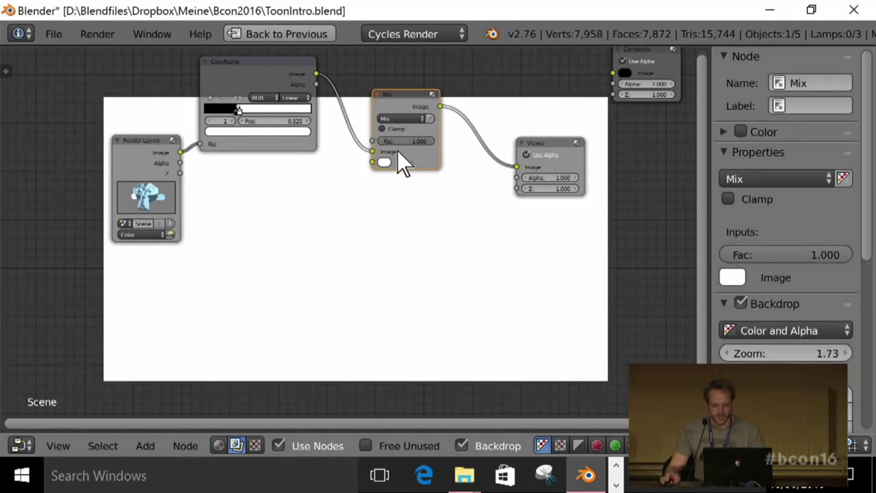
scroll(401, 163, up, 1)
mouse_move(376, 139)
mouse_down()
mouse_move(363, 131)
mouse_move(381, 127)
mouse_up()
click(390, 140)
- Set the Mix colours to pale yellow and dark olive
drag(409, 223, 412, 201)
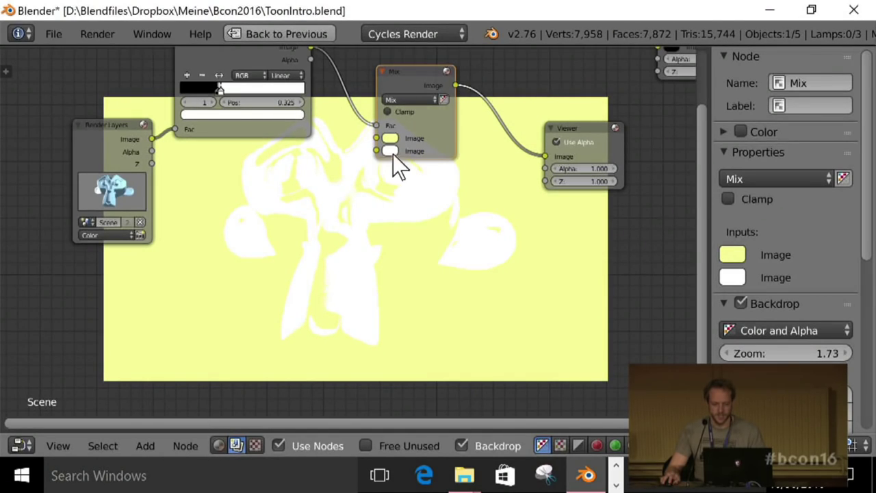
click(390, 151)
drag(455, 186, 409, 221)
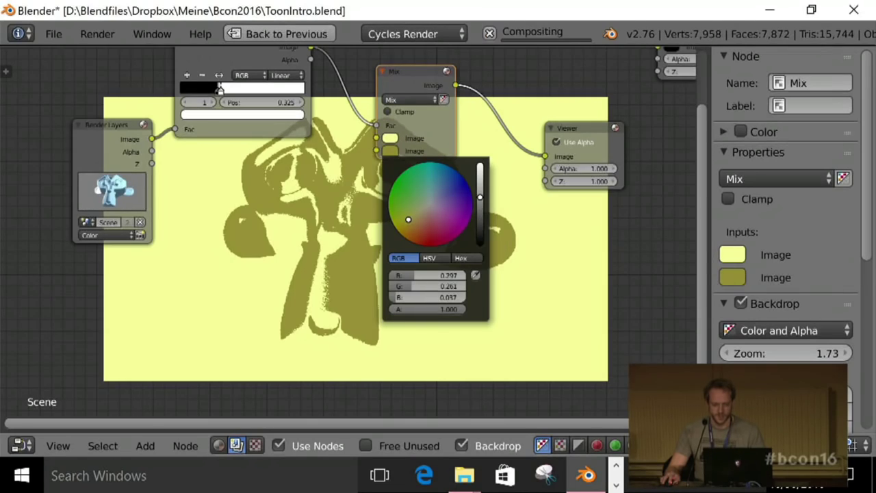
drag(411, 72, 397, 78)
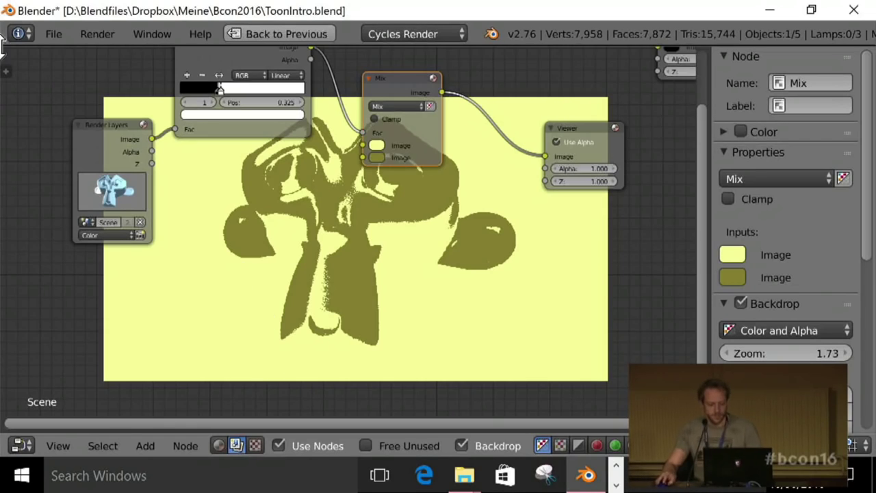
- Enable Film > Transparent and re-render the scene
key(ctrl+space)
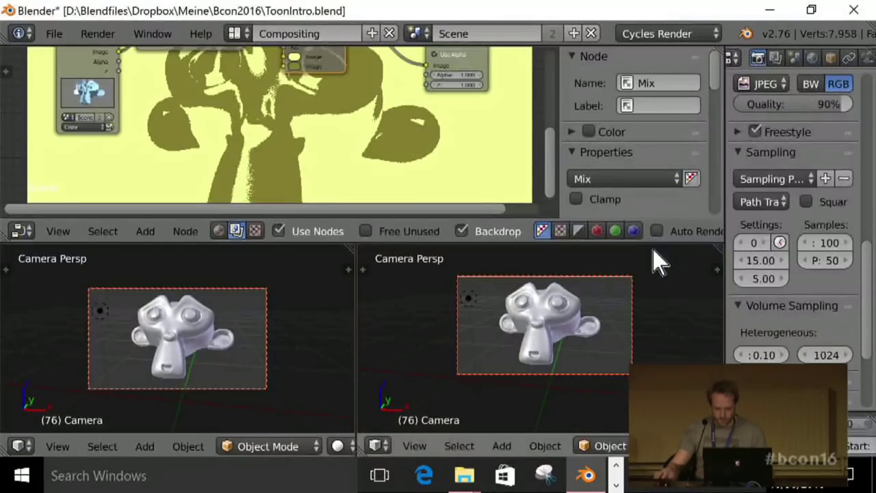
scroll(868, 296, down, 5)
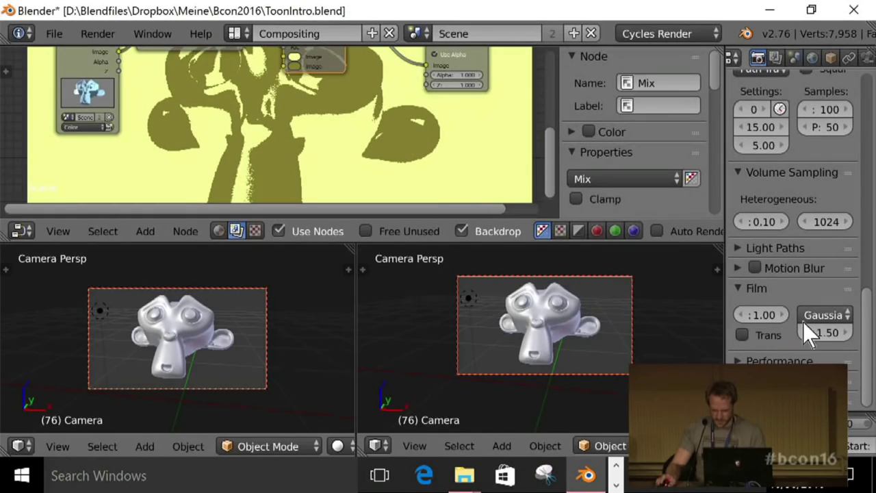
click(747, 331)
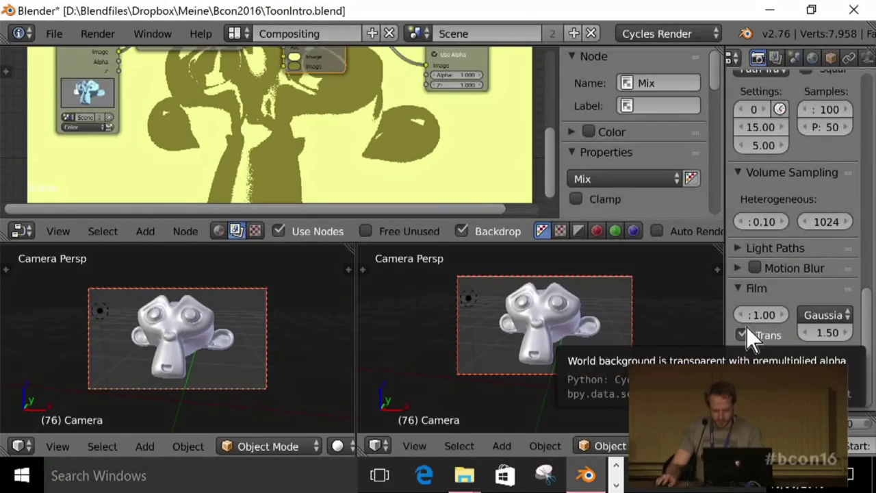
key(F12)
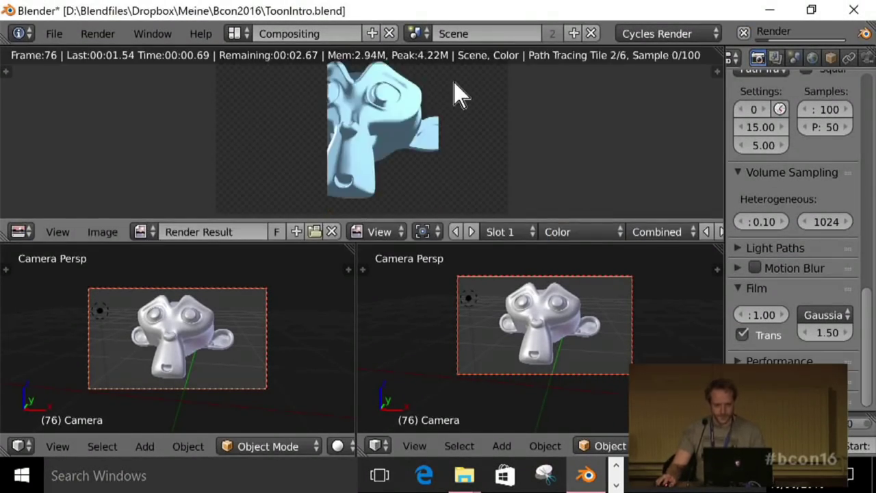
key(ctrl+space)
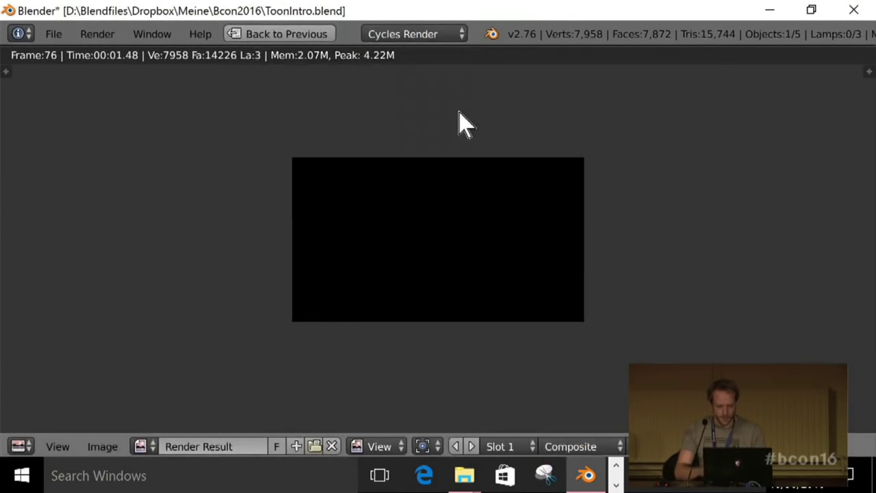
key(Escape)
- Duplicate the Mix node as Mix.001 ahead of the Viewer
middle_drag(343, 131, 420, 153)
key(shift+a)
key(shift+d)
- Insert the second Mix node before the Viewer, drive its factor with Render Layers Alpha, and colour it light blue
click(649, 185)
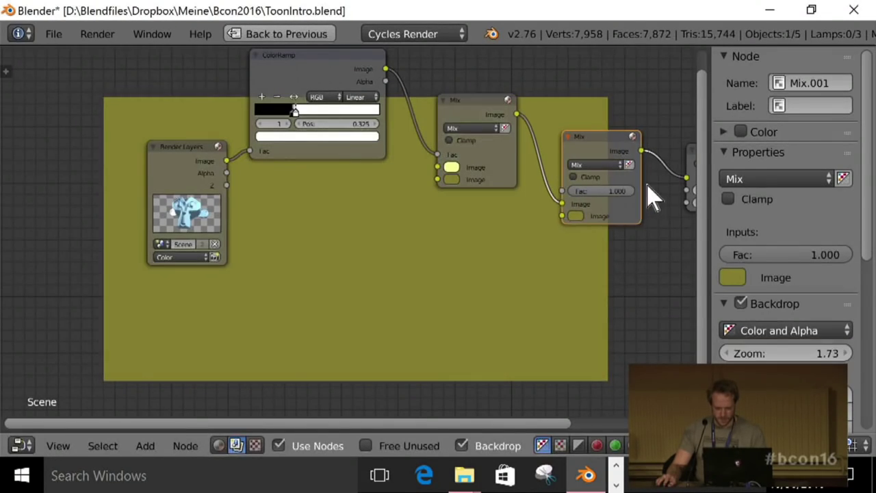
click(576, 215)
drag(643, 89, 624, 80)
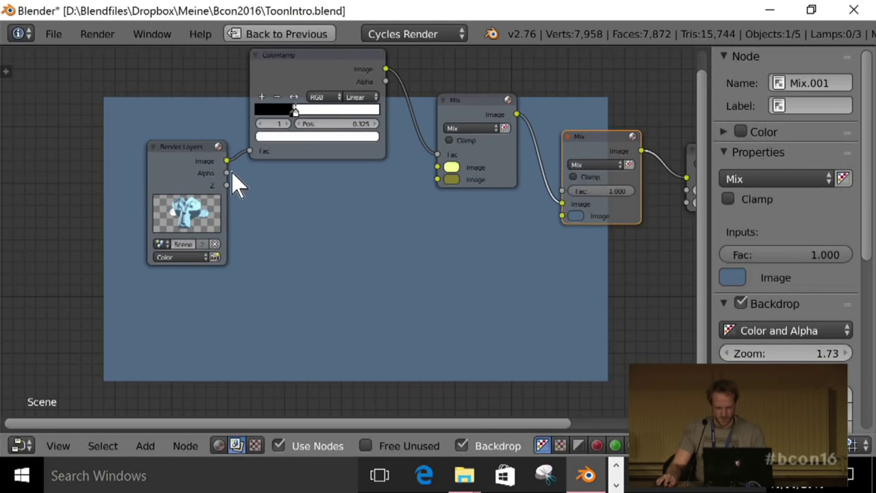
drag(229, 172, 576, 218)
click(576, 202)
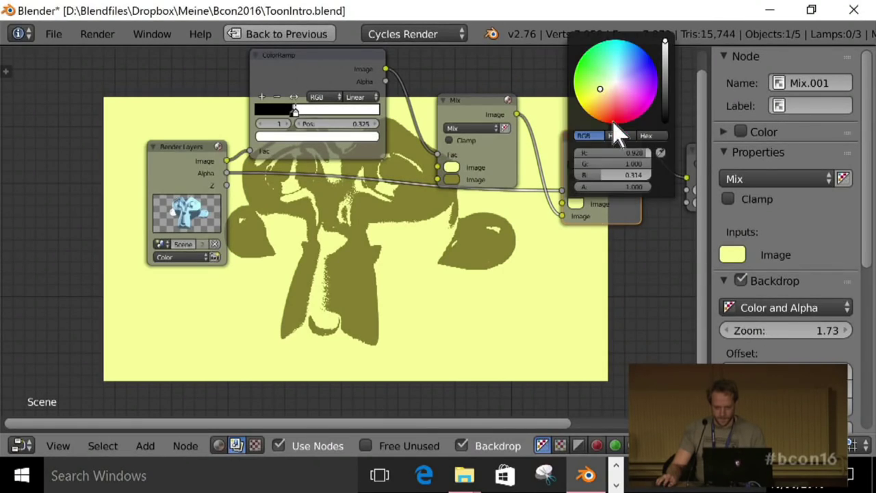
click(630, 59)
- Rearrange the node tree so the ColorRamp node sits further left
middle_drag(450, 244, 483, 199)
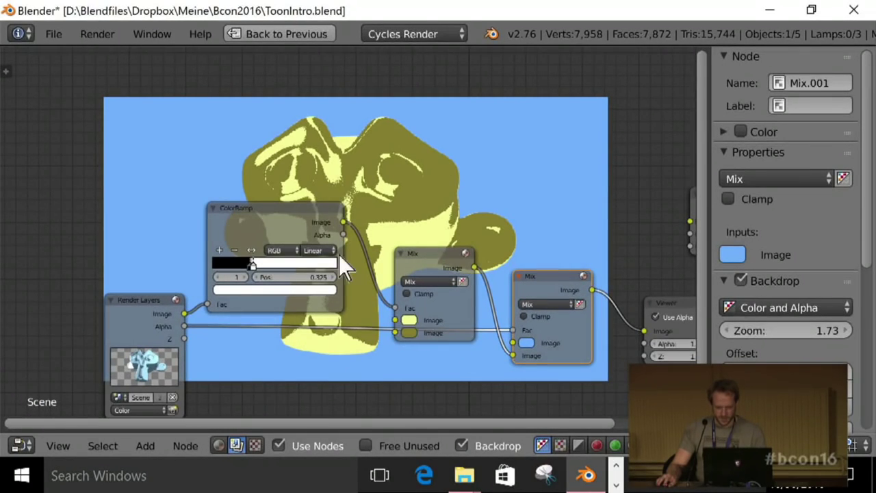
click(163, 311)
drag(206, 279, 293, 206)
key(shift+a)
- Add an RGB Curves node to the compositor, then delete it
mouse_move(293, 207)
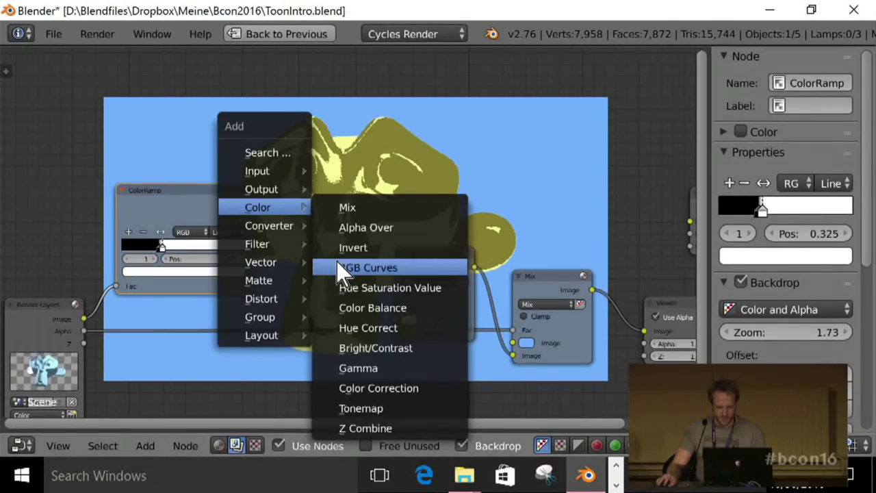
click(367, 267)
click(499, 63)
key(x)
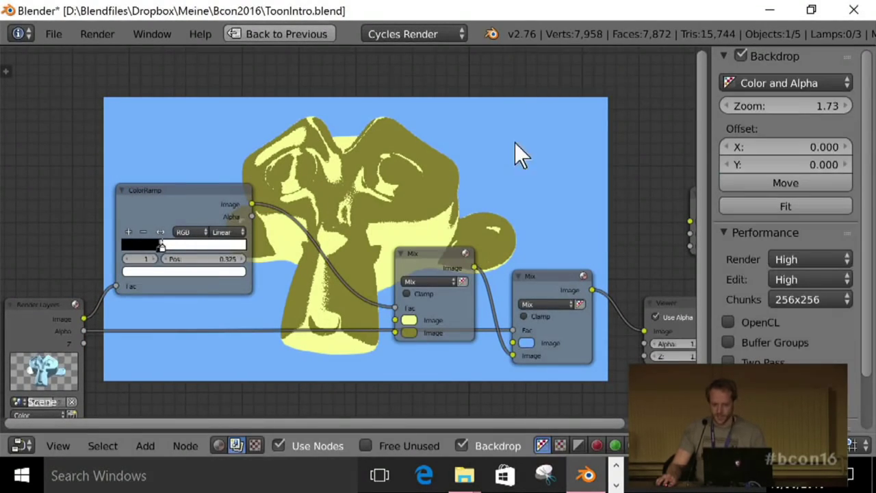
- Insert a collapsed Invert node on the link between the ColorRamp and the first Mix
key(shift+a)
mouse_move(421, 186)
click(483, 217)
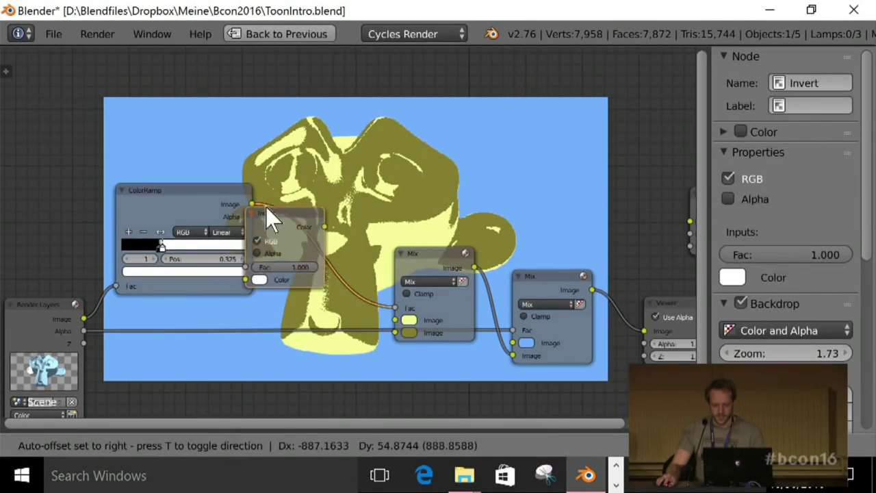
click(328, 220)
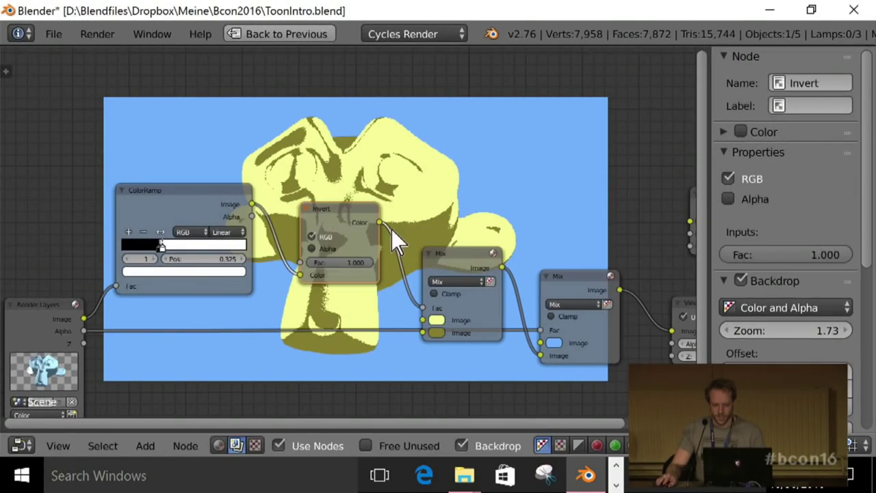
click(309, 208)
drag(341, 216, 311, 229)
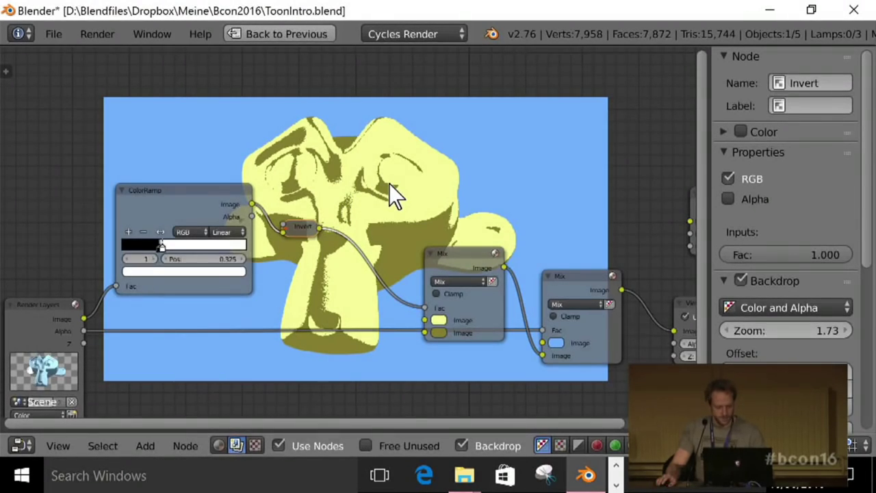
- Move all nodes down and to the left
key(a)
key(g)
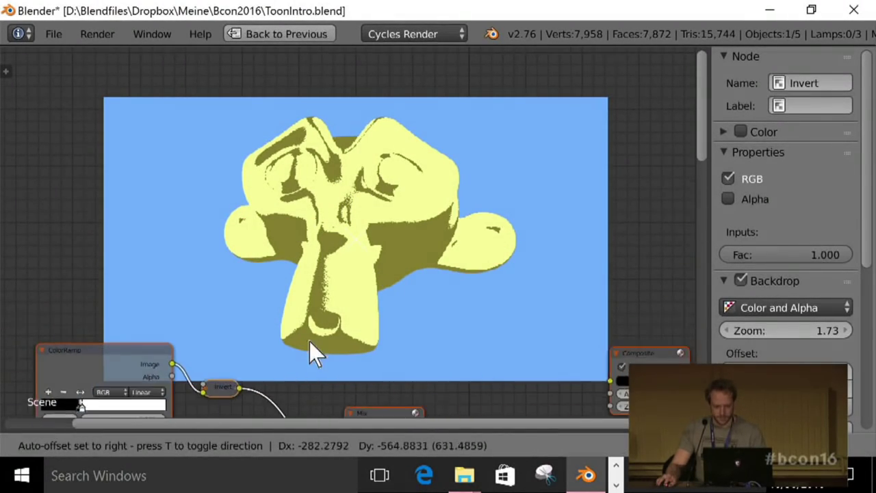
click(287, 347)
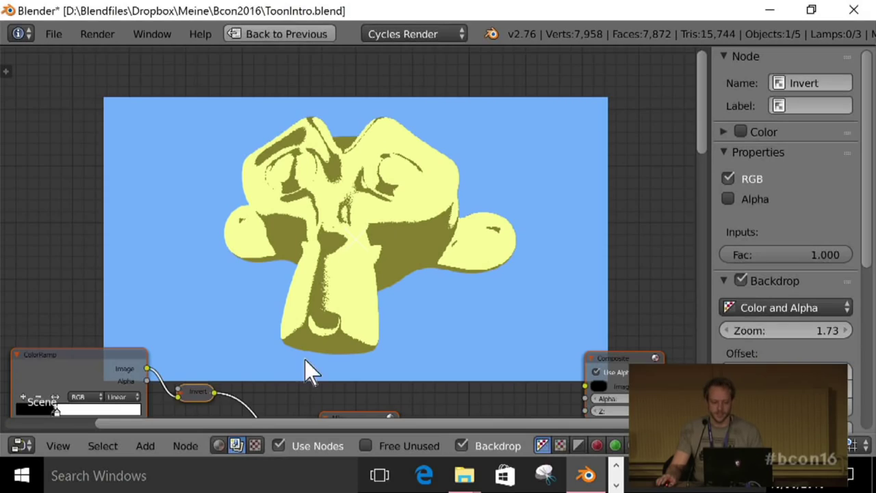
- Move the ColorRamp's black stop right to restore Suzanne's shadows
middle_drag(267, 385, 343, 334)
scroll(343, 334, up, 1)
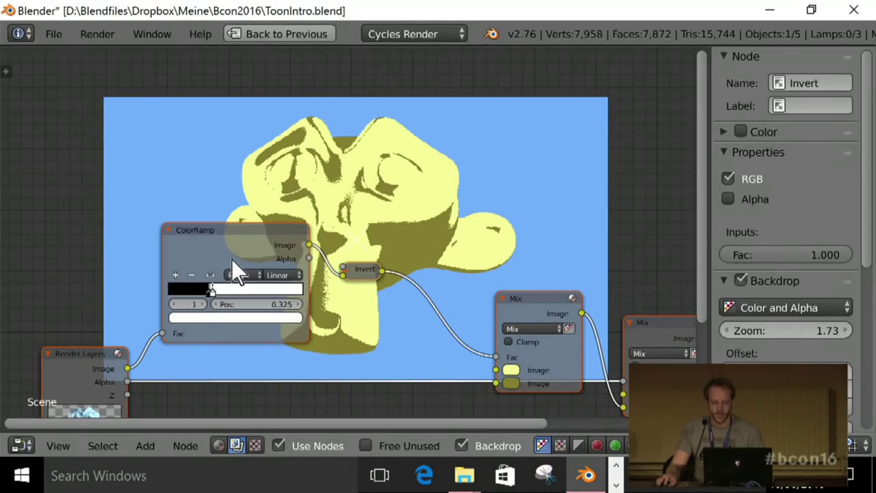
mouse_move(212, 297)
mouse_down()
mouse_move(225, 294)
mouse_move(184, 298)
mouse_up()
click(174, 293)
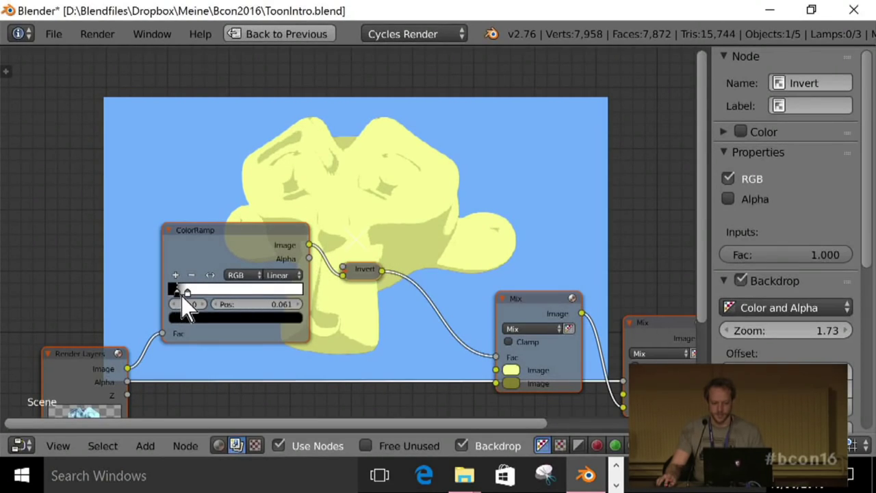
mouse_move(182, 294)
mouse_down()
mouse_move(189, 295)
mouse_move(177, 290)
mouse_move(185, 288)
mouse_up()
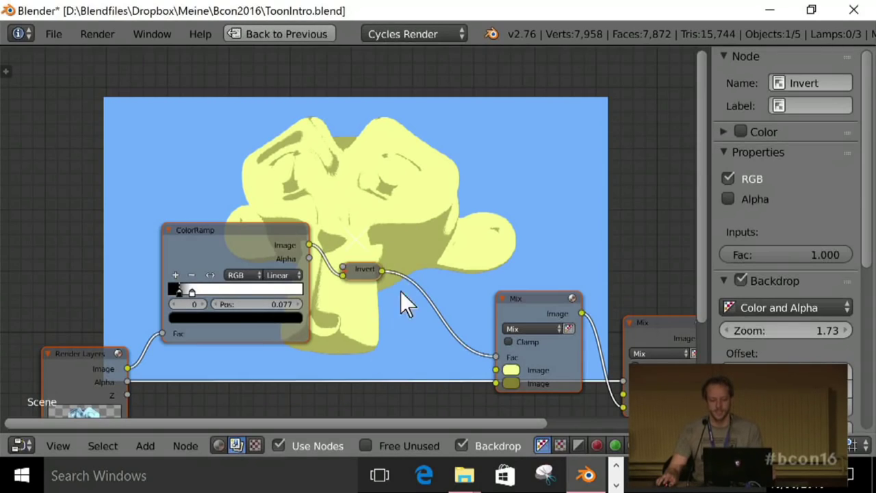
middle_drag(400, 276, 376, 280)
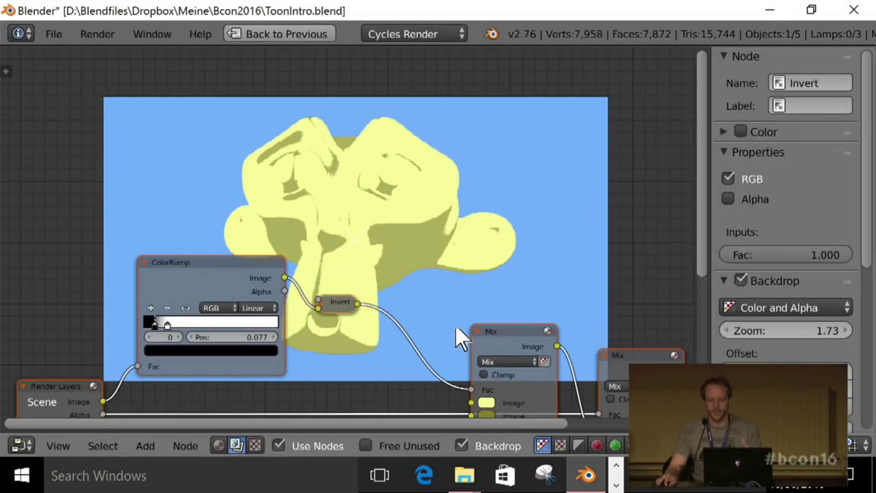
- Add a second ColorRamp stop and slide it to 0.195 for crisp shading, then quit Blender
click(155, 307)
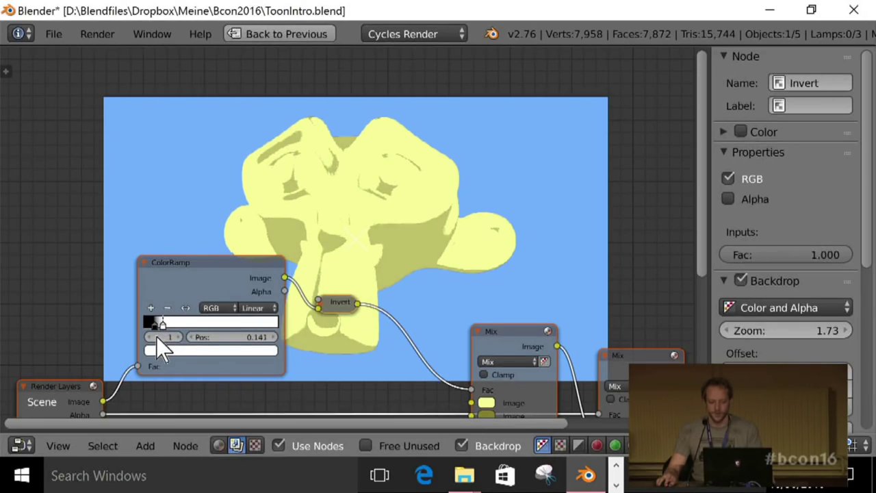
mouse_move(156, 337)
mouse_down()
mouse_move(165, 343)
mouse_move(157, 328)
mouse_up()
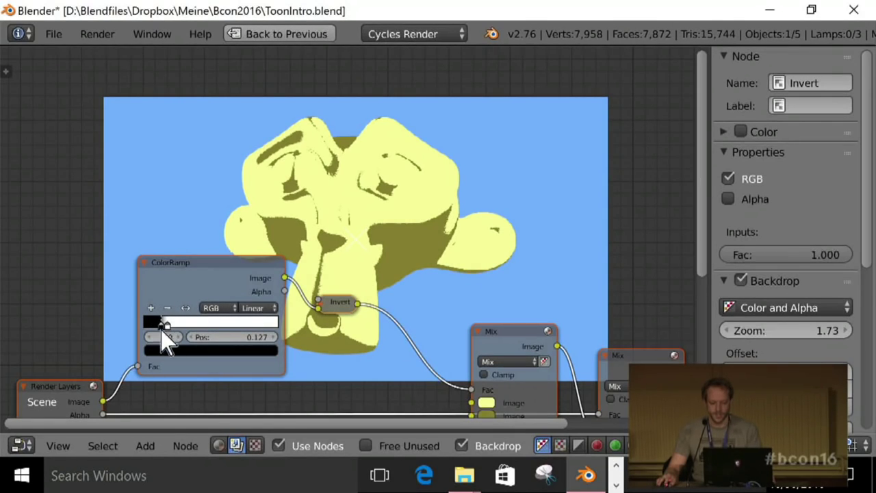
middle_drag(173, 338, 137, 305)
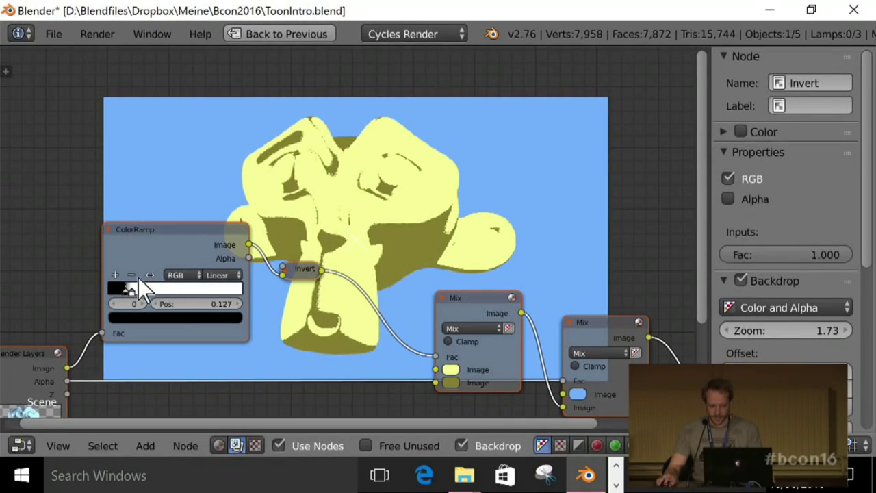
drag(134, 292, 155, 281)
click(156, 288)
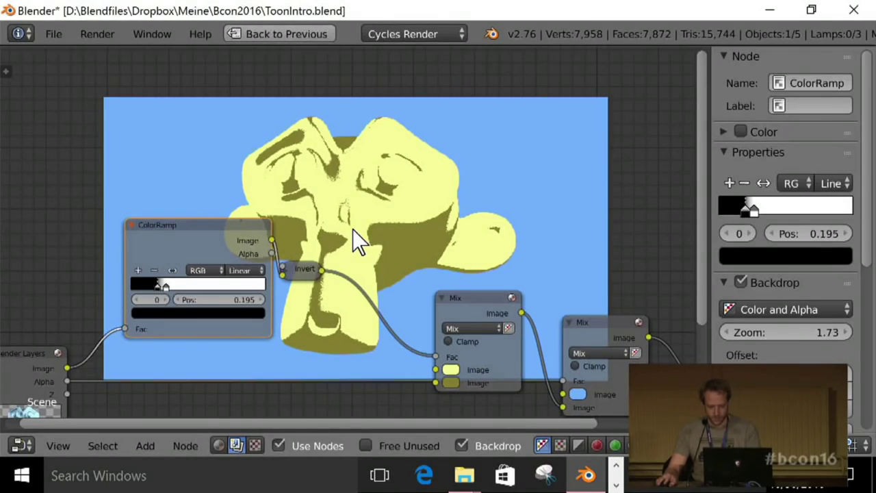
key(alt+F4)
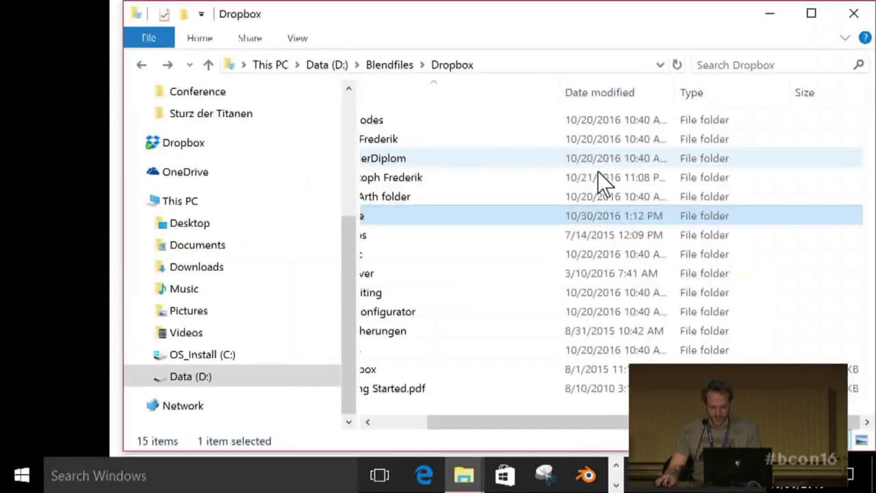
- Browse to Dropbox > Meine > Bcon2016, try Vincent.blend, then open VincentToon.blend instead
scroll(541, 311, left, 3)
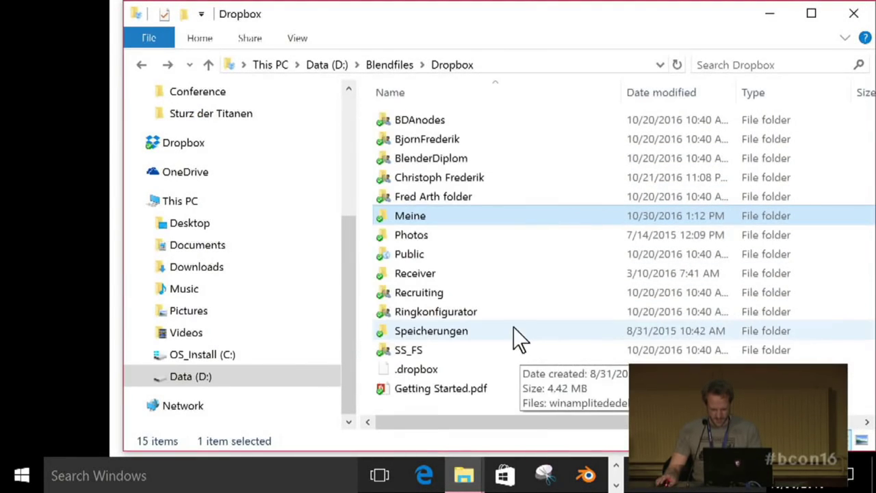
double_click(435, 215)
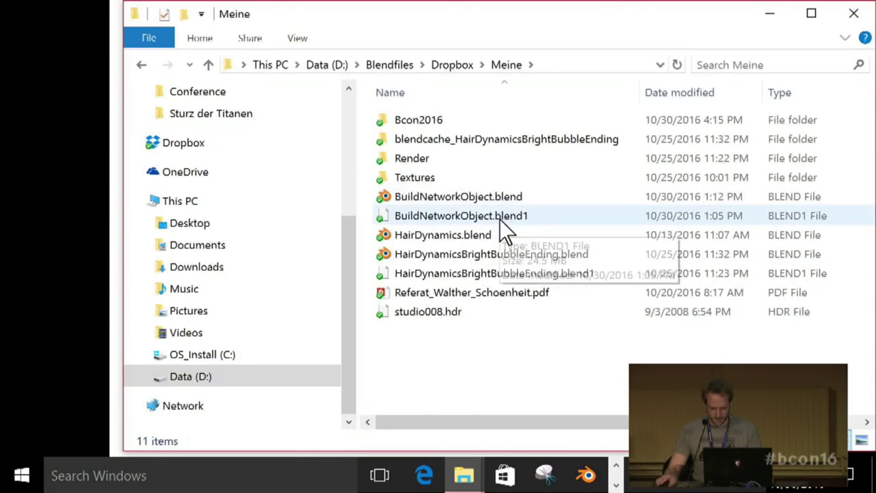
double_click(425, 122)
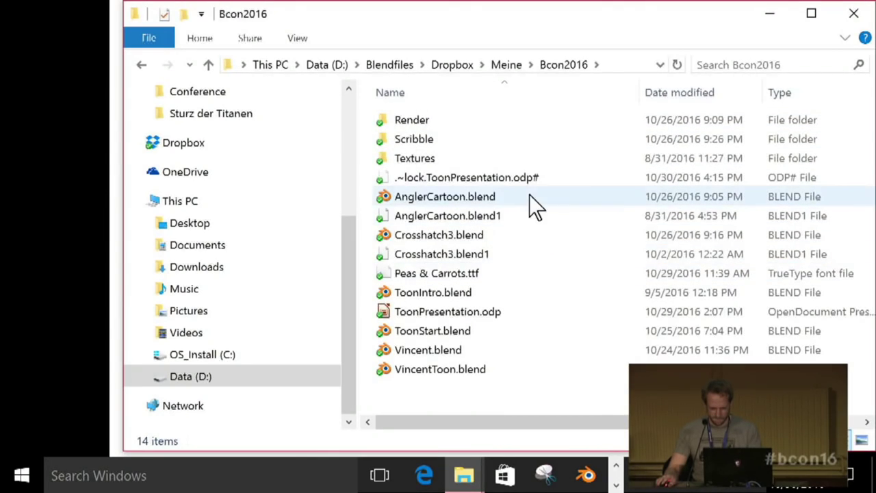
click(496, 351)
double_click(495, 350)
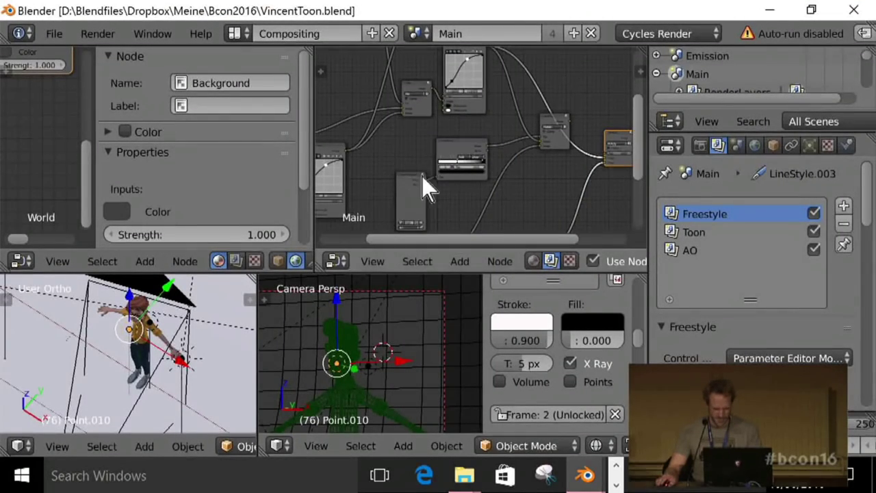
click(865, 15)
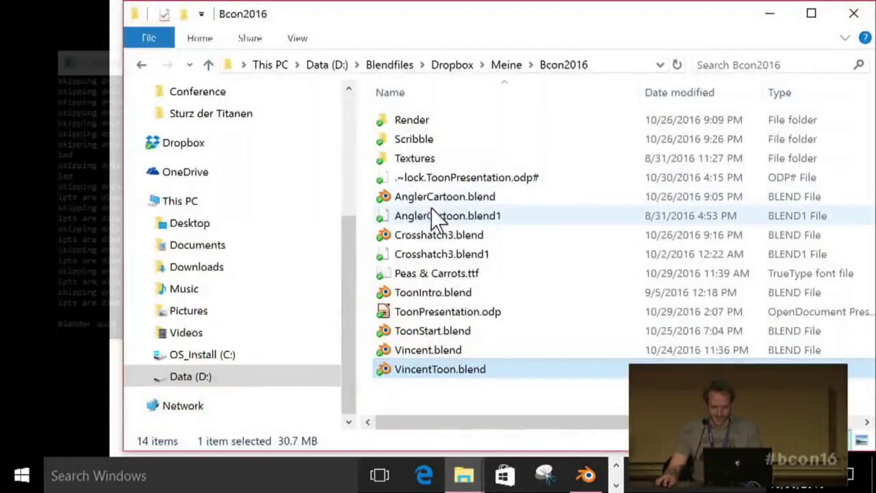
click(422, 350)
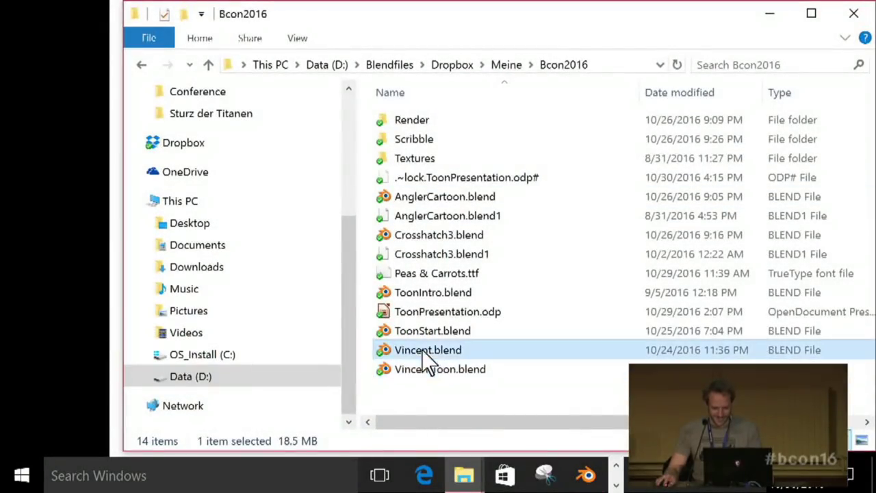
double_click(417, 369)
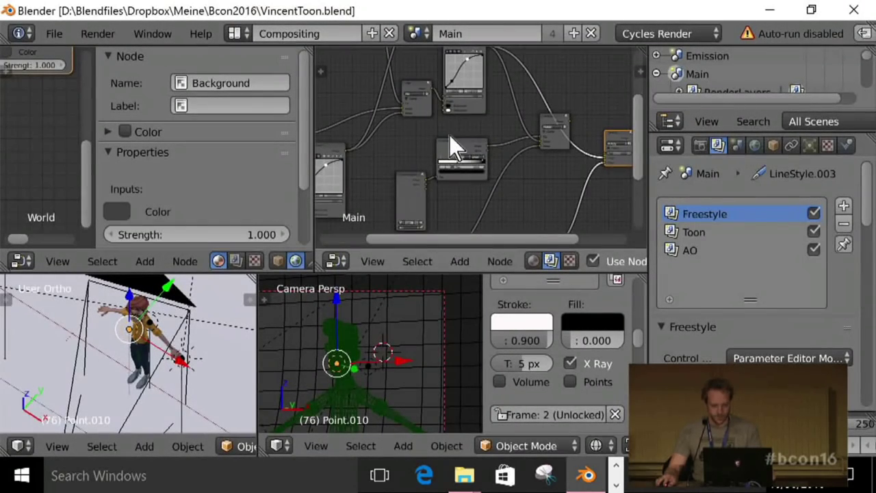
- Render the Vincent scene with F12 and review the render Dimensions settings
key(F12)
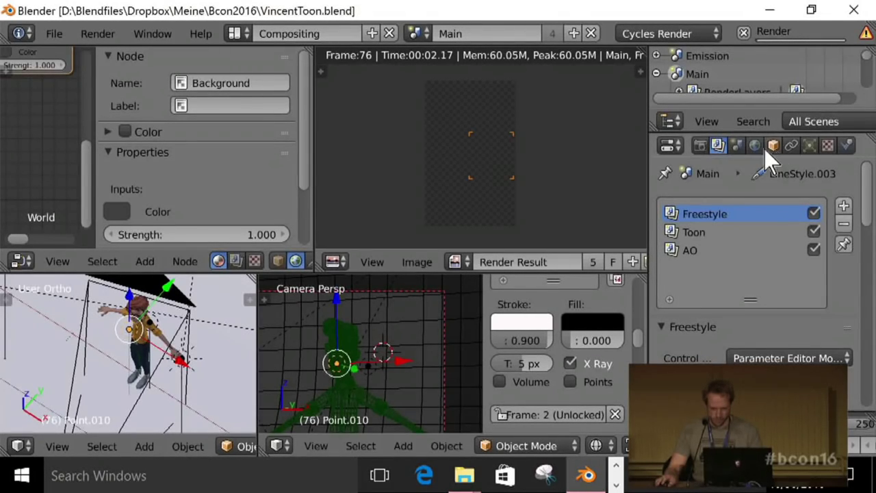
click(699, 145)
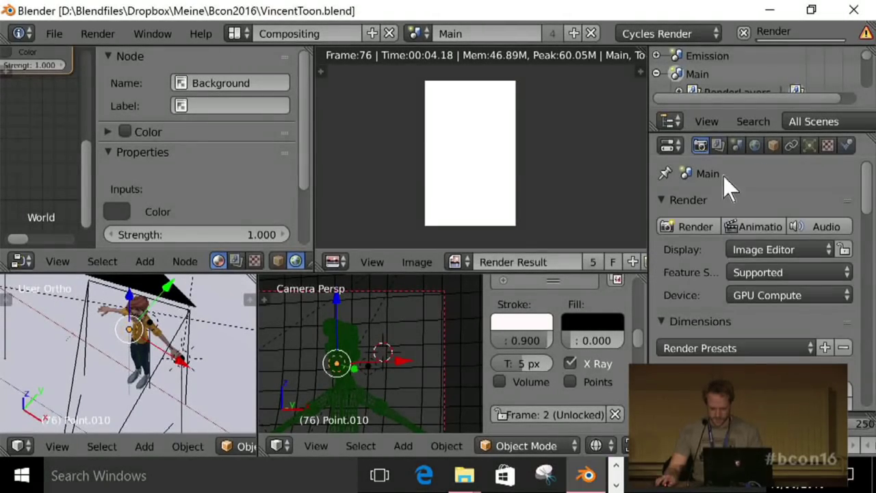
scroll(714, 272, down, 4)
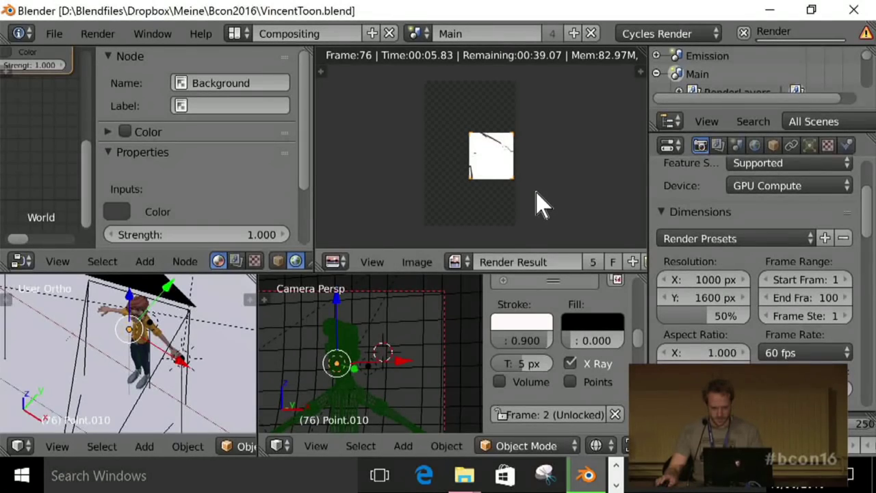
scroll(528, 182, up, 6)
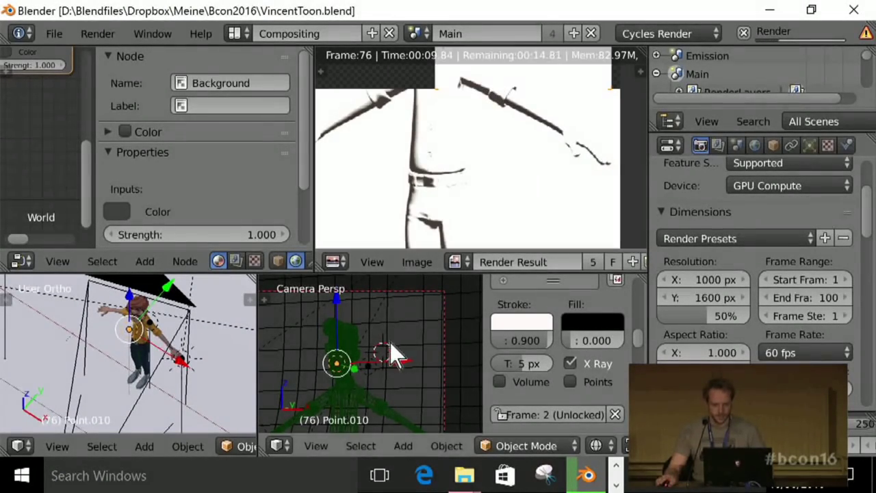
scroll(147, 381, down, 2)
- Orbit the viewport to a full-body frontal view of the character
middle_drag(147, 381, 180, 411)
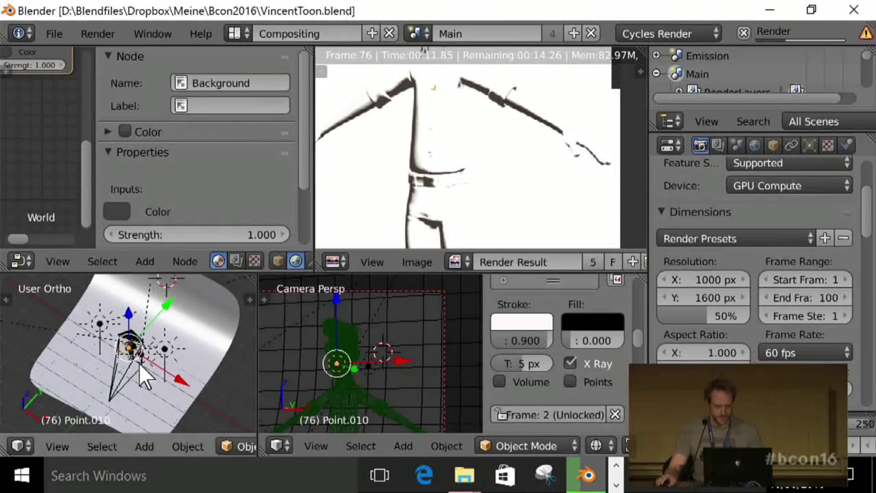
middle_drag(144, 359, 199, 367)
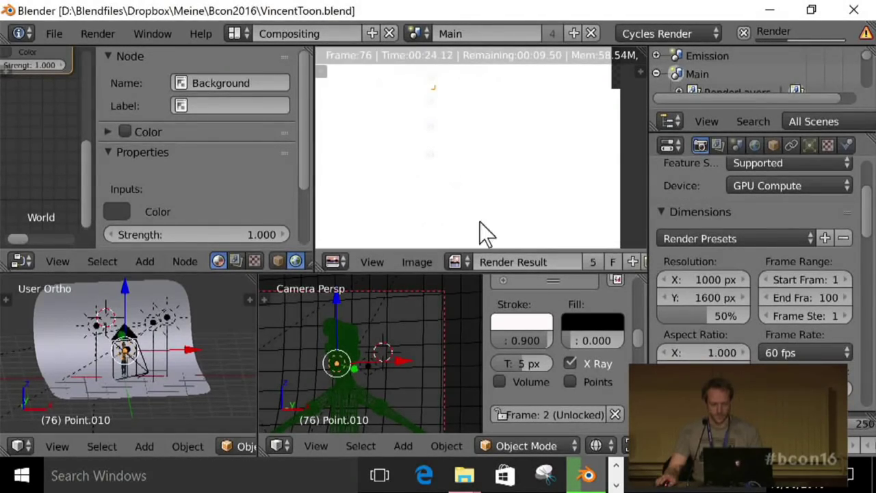
scroll(149, 341, up, 5)
scroll(143, 320, down, 3)
mouse_move(135, 313)
middle_down()
mouse_move(102, 348)
mouse_move(137, 311)
middle_up()
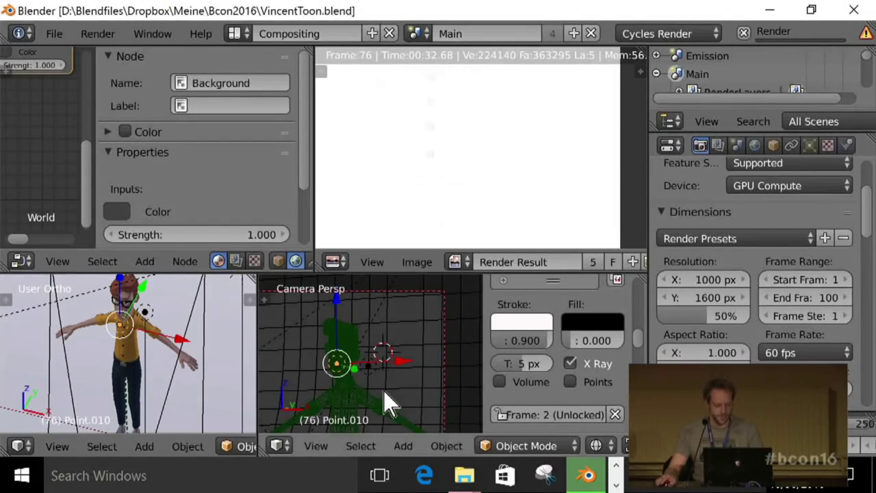
key(x)
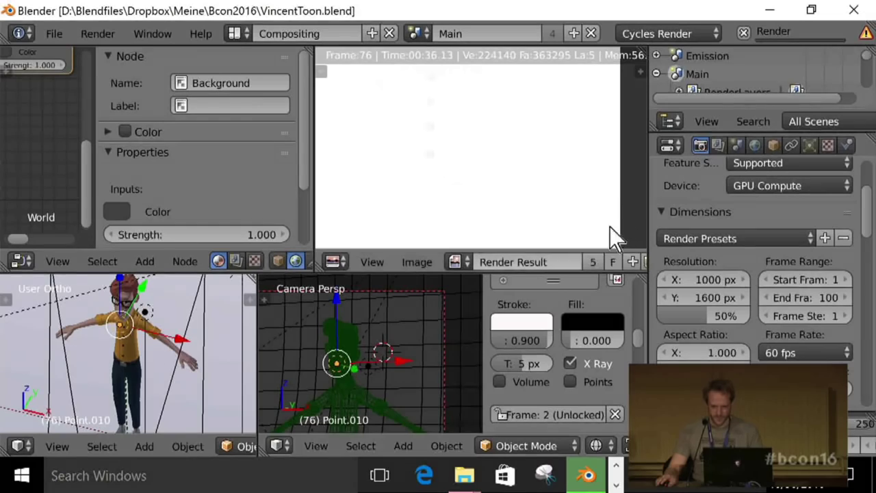
scroll(575, 189, down, 2)
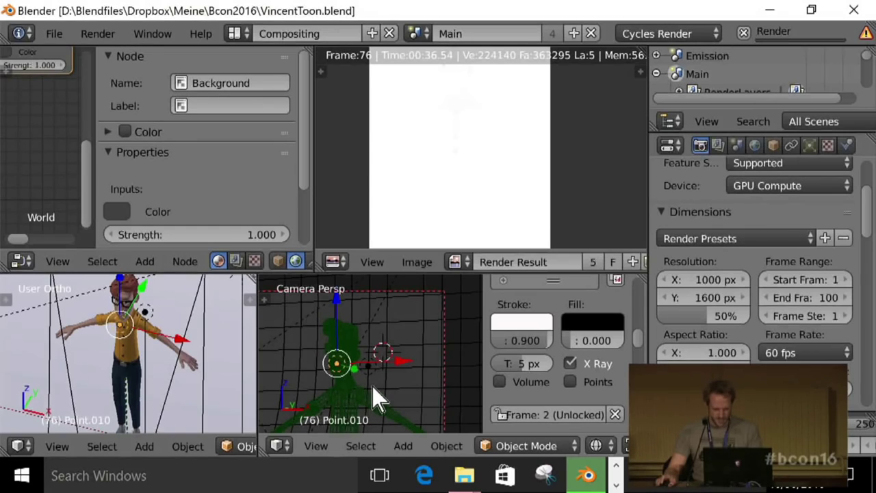
- Show the camera view in live Cycles Rendered shading, enlarged and centred on the character
key(shift+z)
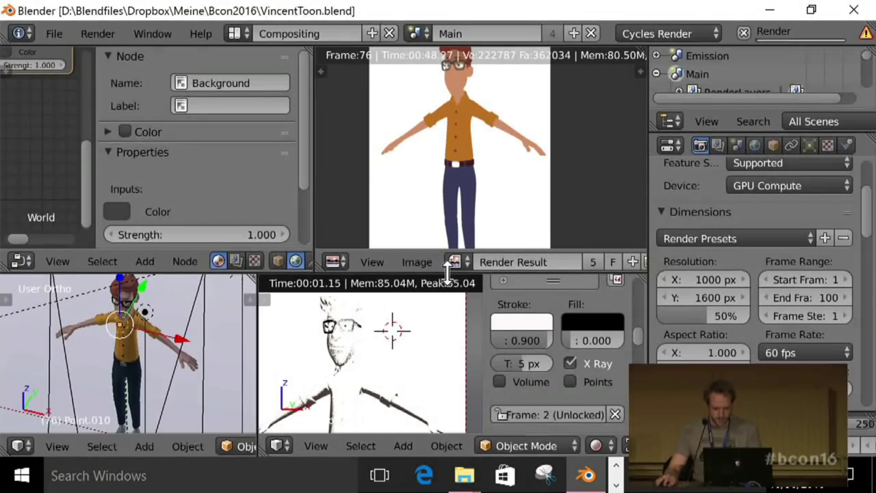
drag(481, 135, 481, 68)
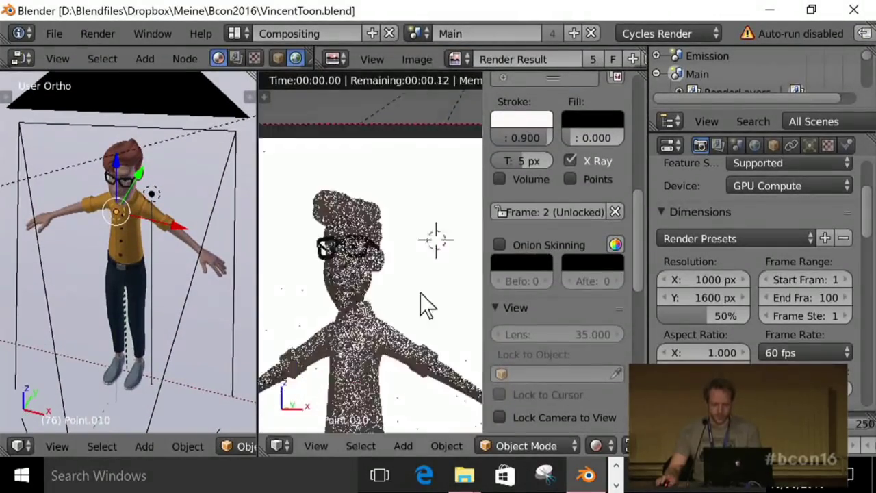
scroll(422, 326, up, 3)
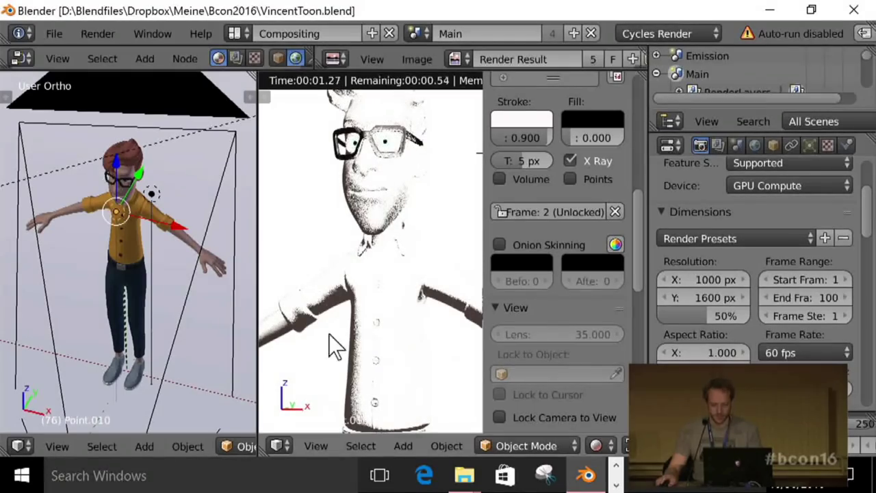
shift+middle_drag(451, 331, 402, 334)
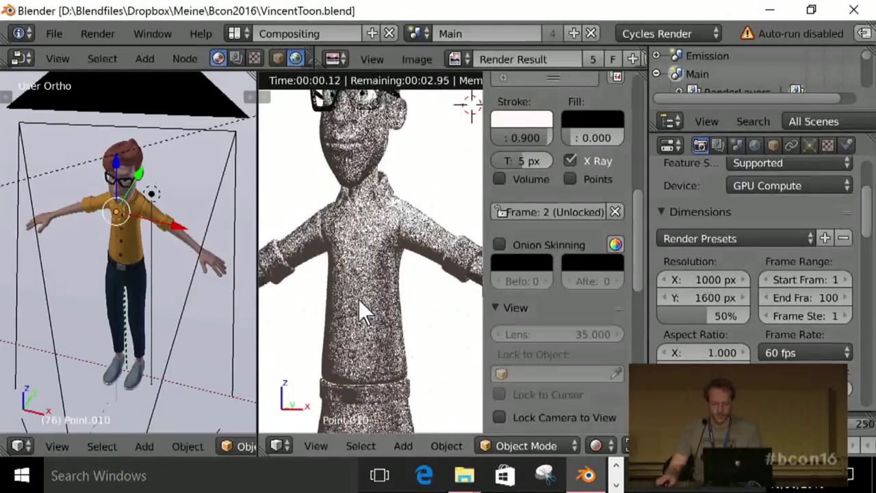
right_click(148, 190)
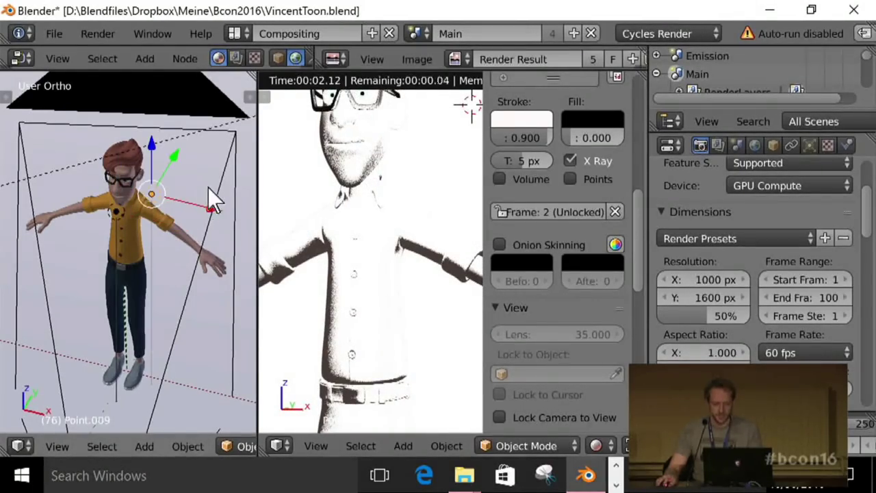
- Move lamp Point.009 along X and then beside the 3D cursor at the backdrop's right edge
key(g)
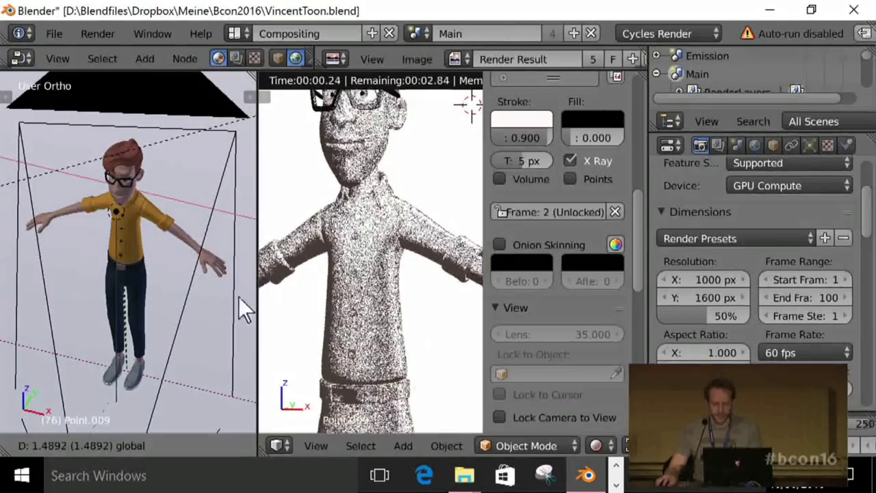
click(199, 287)
scroll(162, 226, down, 3)
middle_drag(239, 194, 254, 309)
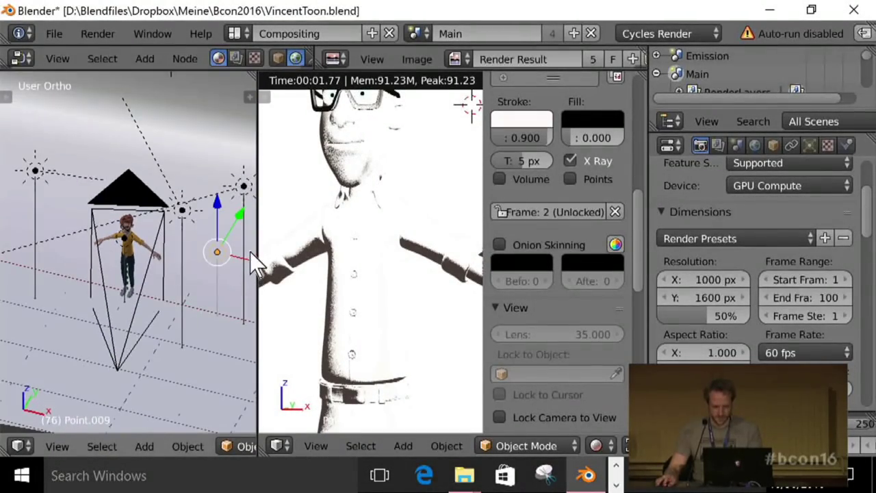
middle_drag(240, 265, 165, 338)
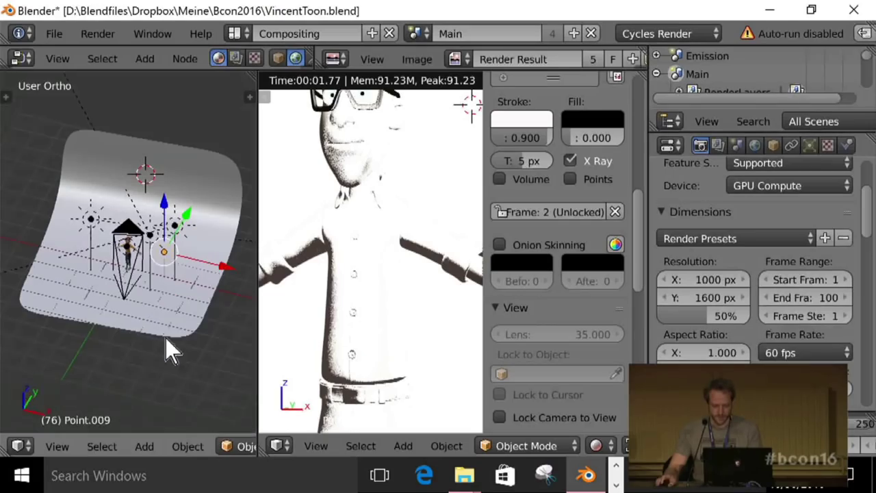
click(219, 253)
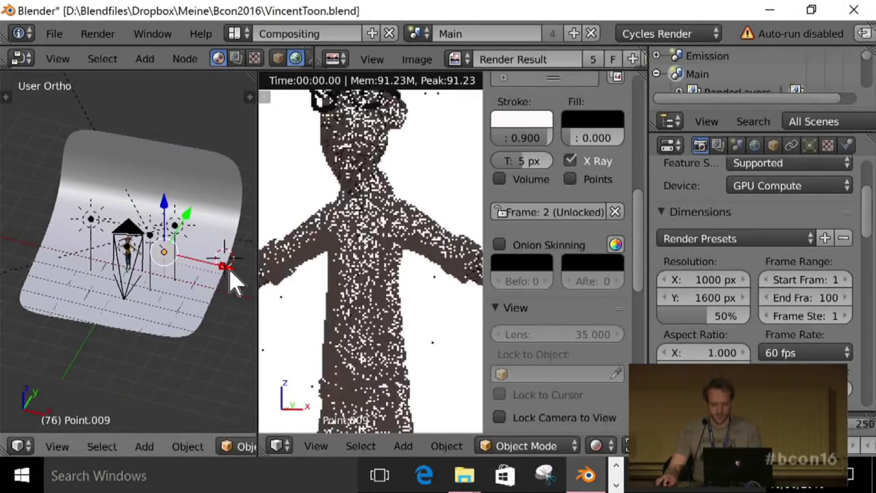
key(g)
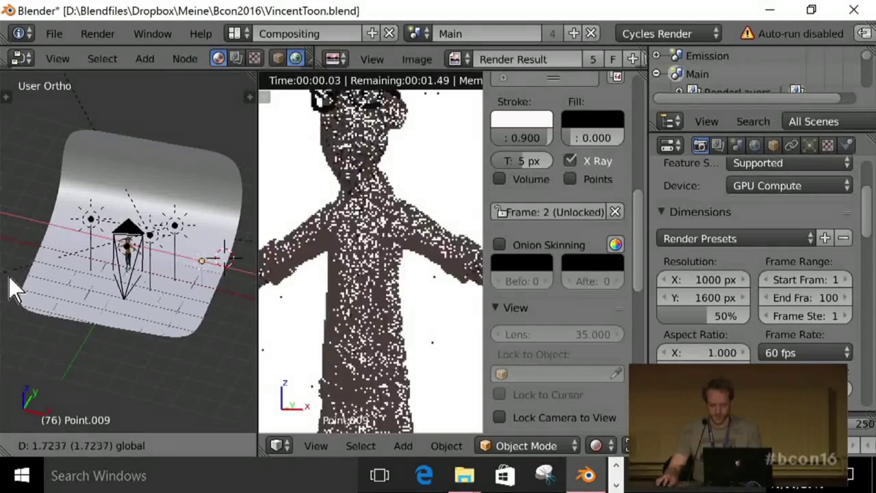
click(41, 283)
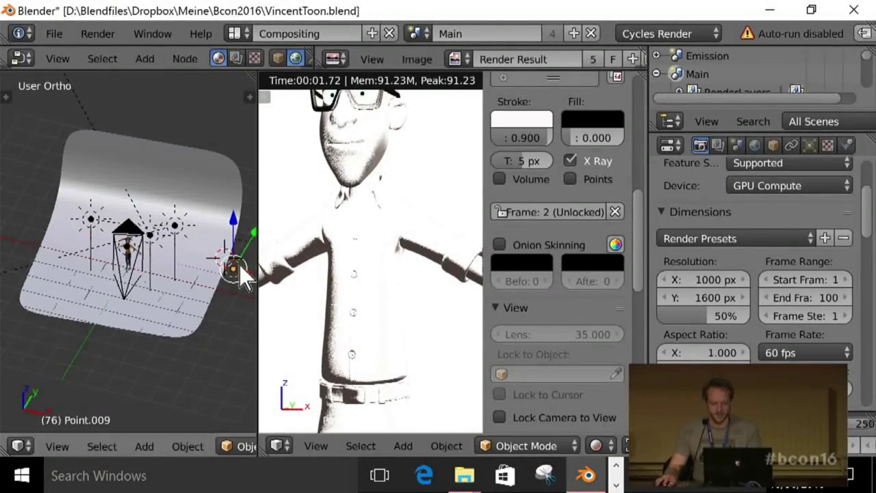
- Slide the lamp sideways to relight Vincent and zoom until the full camera frame shows
middle_drag(236, 257, 225, 274)
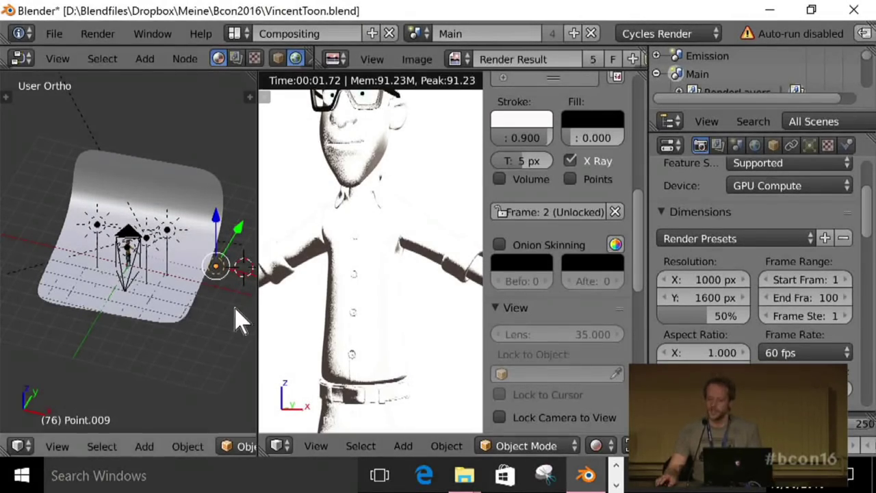
drag(253, 285, 166, 245)
scroll(141, 254, up, 10)
scroll(84, 339, down, 3)
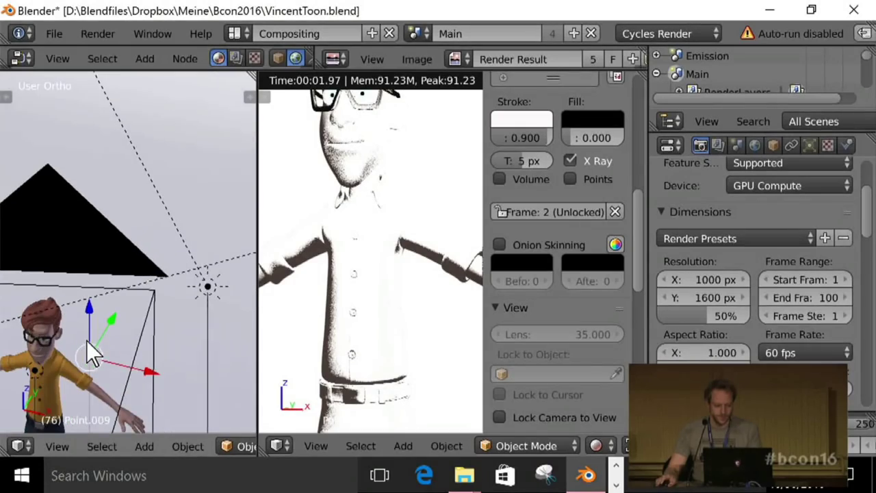
scroll(33, 375, down, 3)
scroll(336, 302, down, 5)
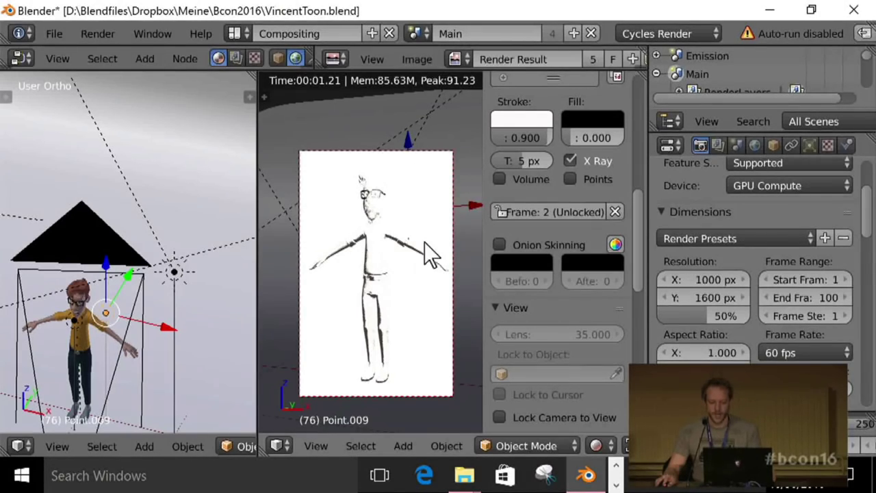
scroll(375, 359, up, 2)
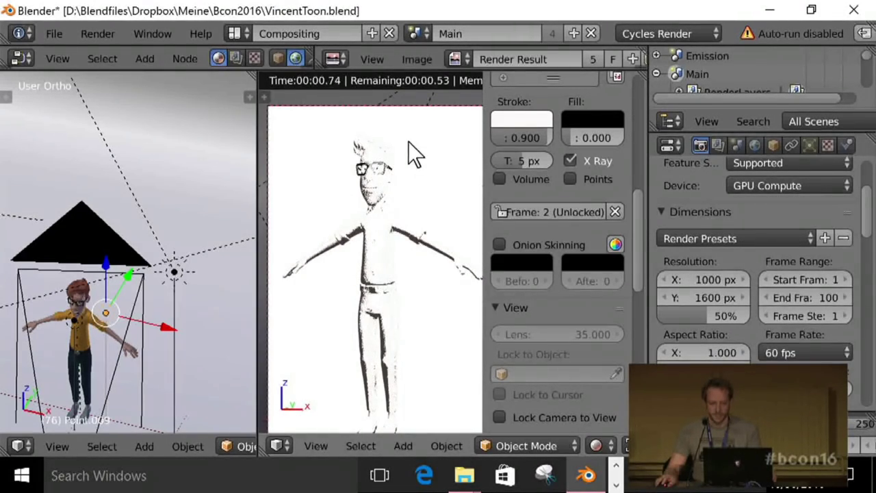
- Switch the camera view to solid shading and enlarge the compositing node editor
key(shift+z)
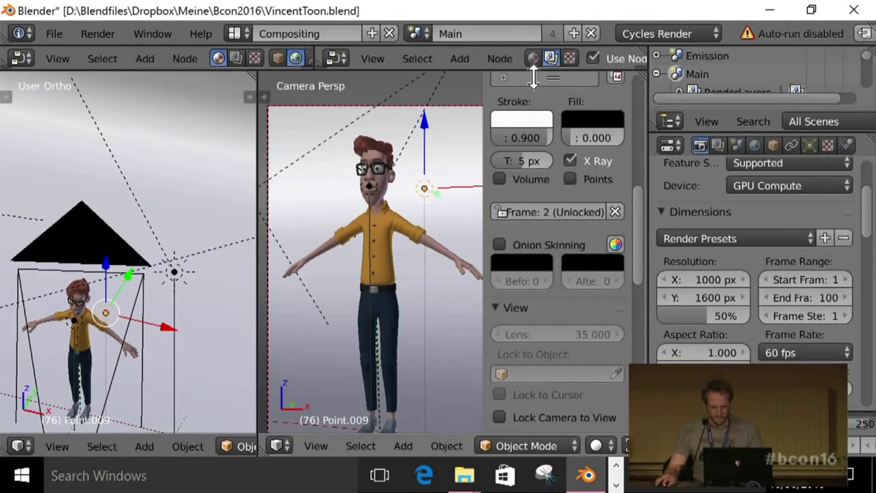
mouse_move(534, 77)
mouse_down()
mouse_move(532, 287)
mouse_move(498, 78)
mouse_up()
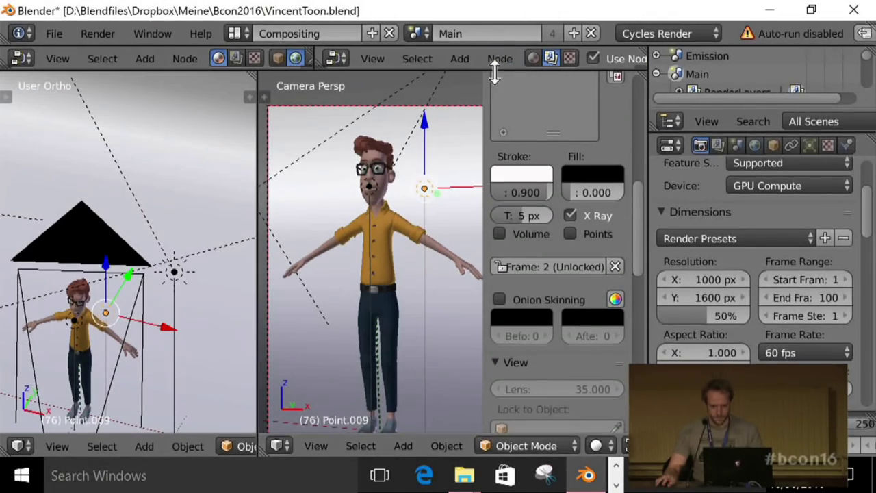
drag(497, 72, 474, 282)
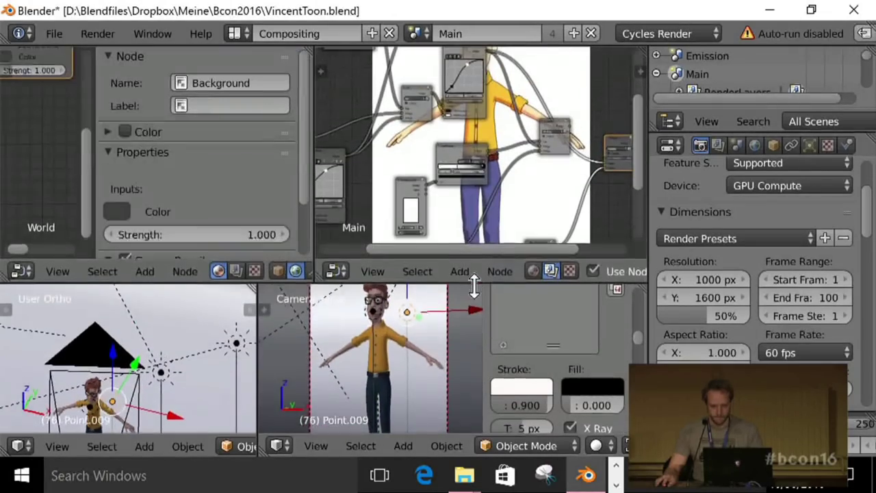
- Maximize the node editor to inspect Vincent's toon composite tree, then restore the layout
key(ctrl+space)
scroll(470, 181, down, 4)
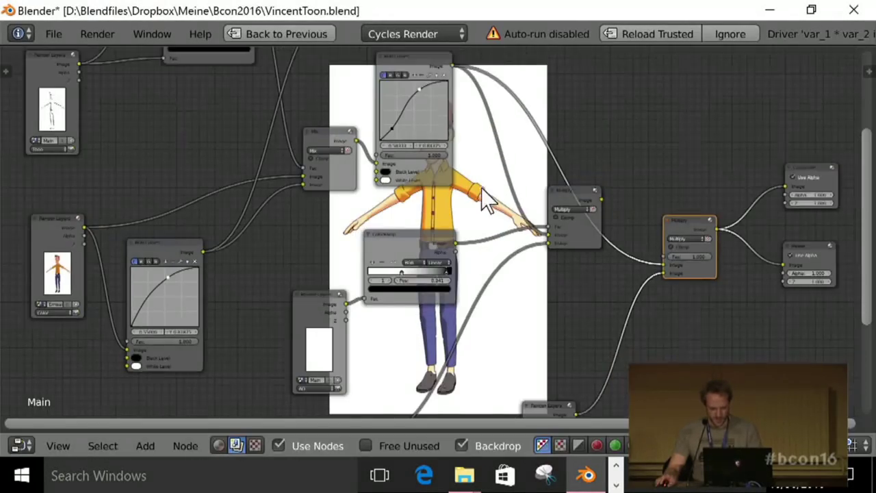
middle_drag(32, 193, 111, 316)
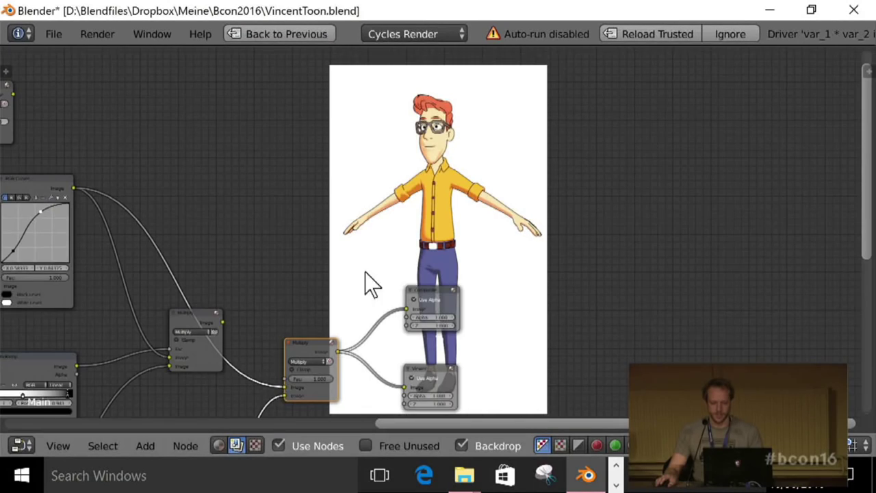
scroll(369, 318, down, 1)
middle_drag(369, 318, 479, 277)
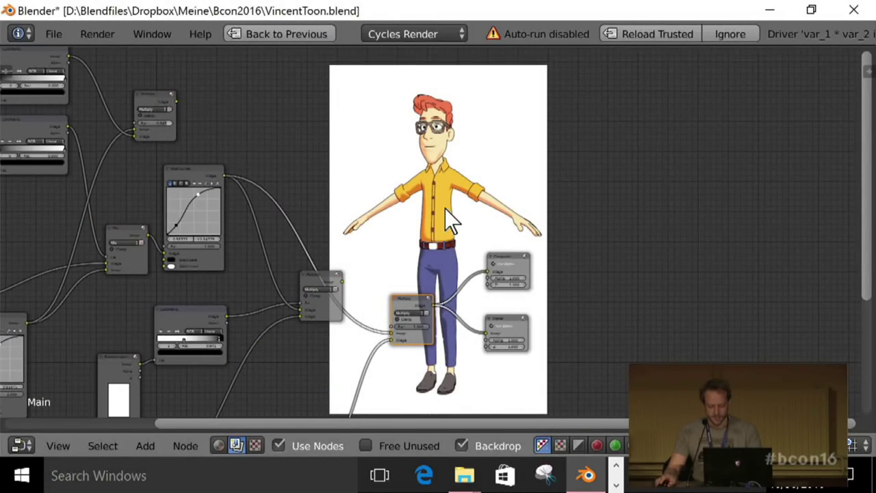
key(ctrl+space)
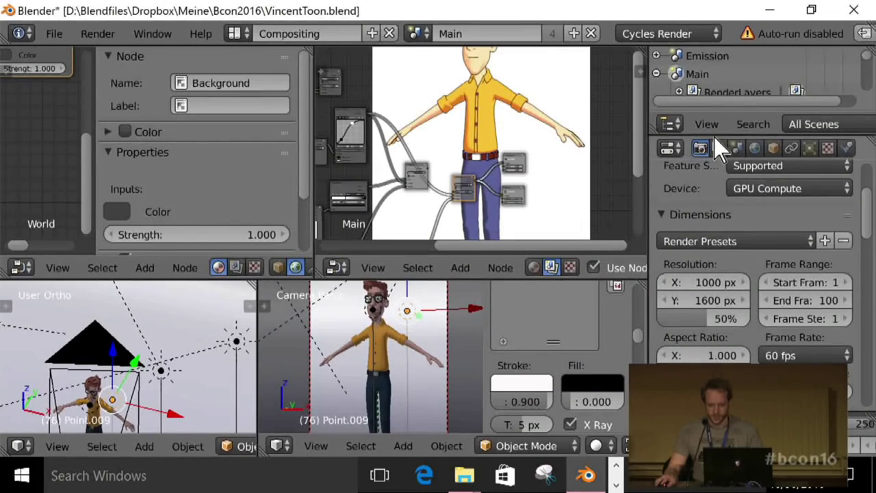
- Review the render layer and render settings, including JPEG RGB output at 90% quality
click(718, 146)
scroll(757, 297, down, 3)
scroll(754, 297, up, 1)
scroll(752, 297, down, 2)
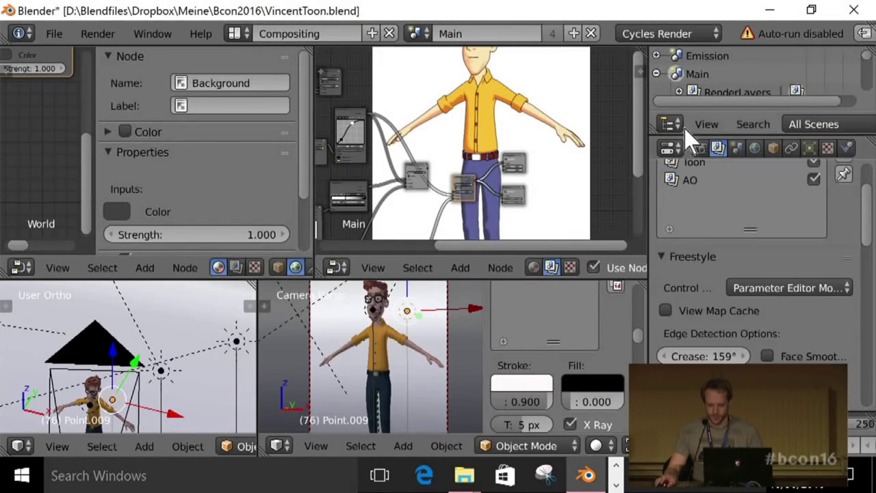
click(697, 146)
scroll(726, 272, down, 10)
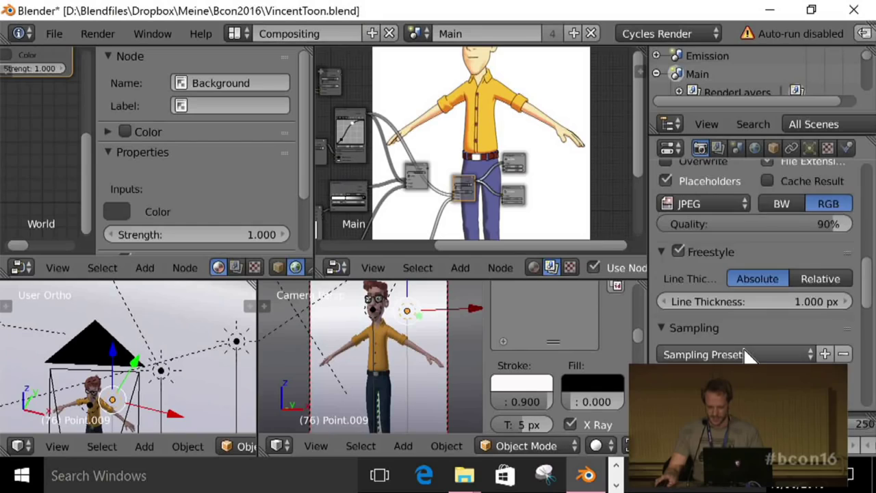
scroll(749, 357, down, 12)
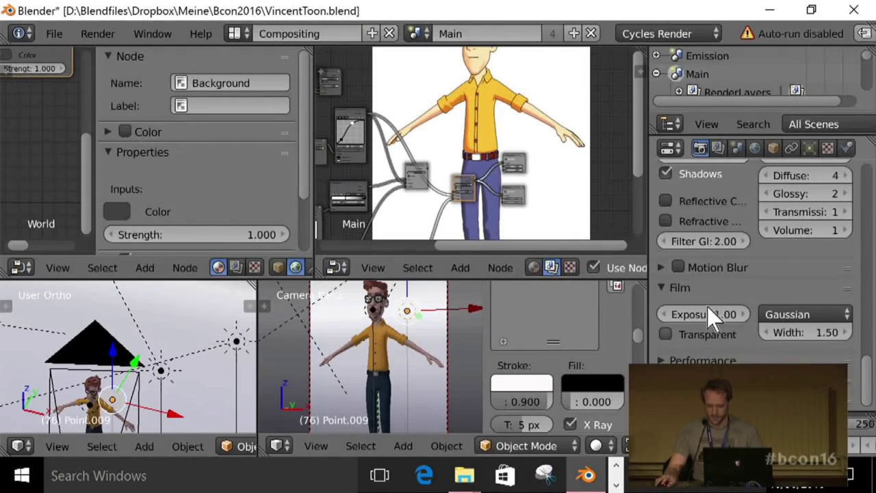
scroll(738, 281, up, 3)
scroll(733, 291, down, 3)
scroll(714, 358, up, 3)
scroll(713, 357, up, 3)
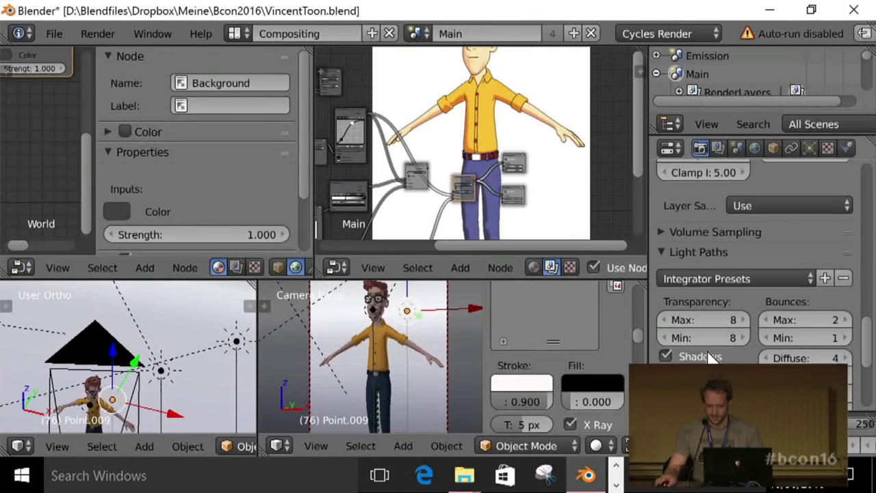
scroll(710, 361, down, 6)
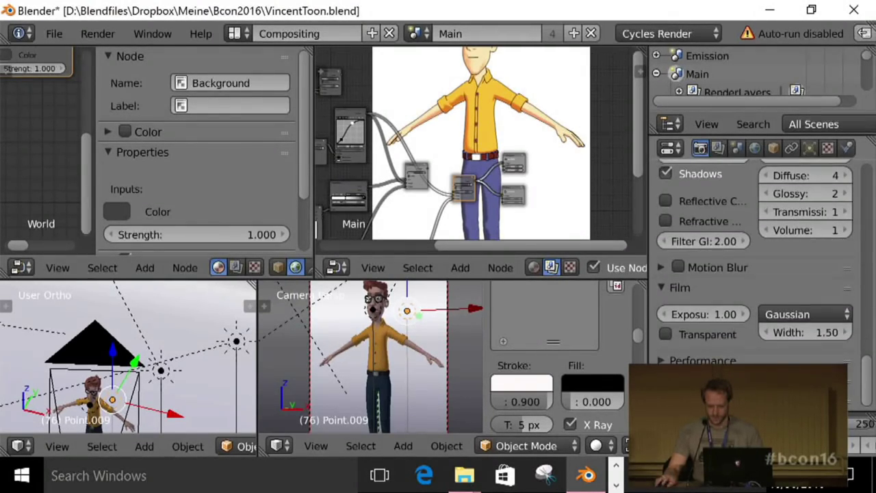
scroll(753, 267, down, 2)
- Collapse Post Processing and enable Freestyle with 1.000 px absolute line thickness
click(730, 327)
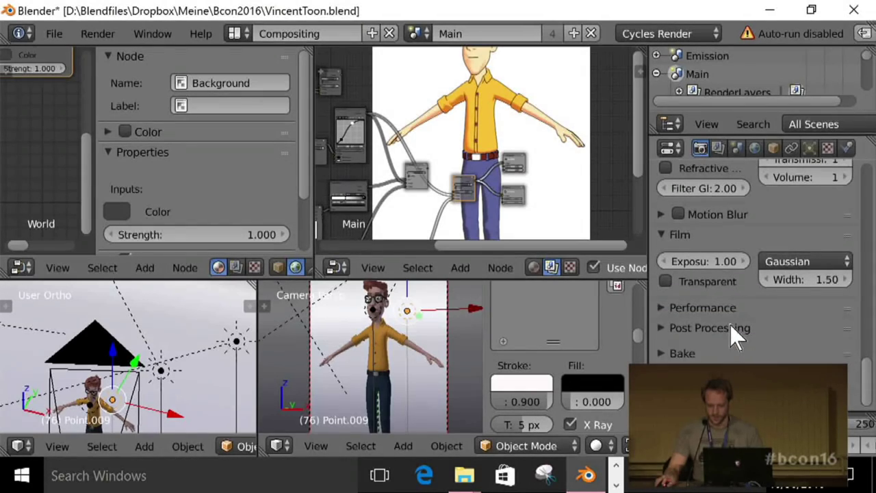
scroll(723, 328, up, 3)
scroll(723, 331, up, 9)
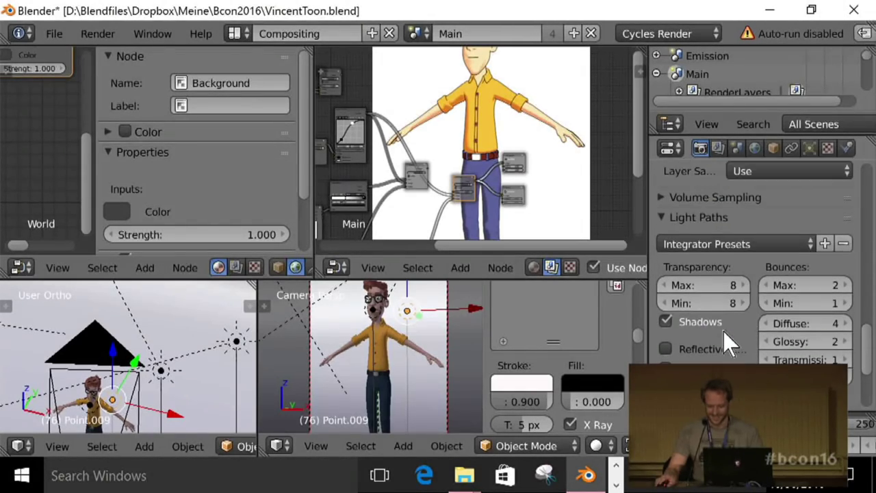
scroll(719, 329, up, 7)
click(678, 302)
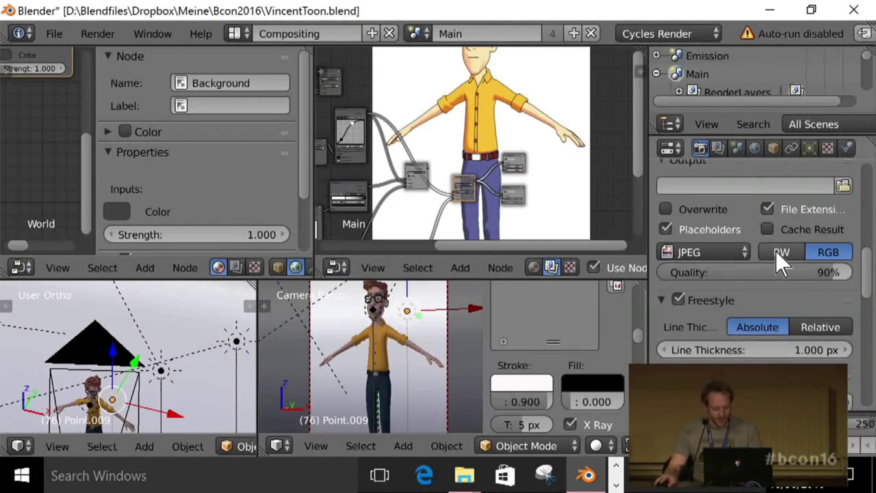
- Set Virtual Pixel Mode to Native in User Preferences, adjust the DPI, and close
key(ctrl+alt+u)
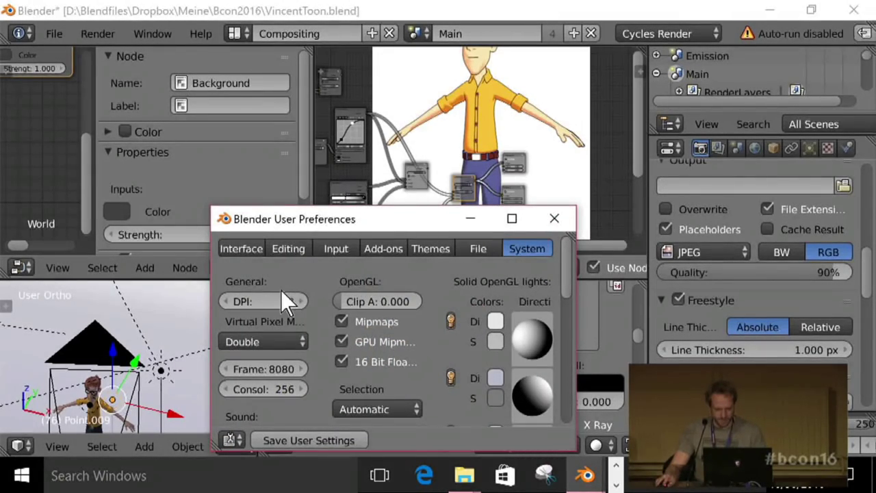
drag(272, 301, 240, 301)
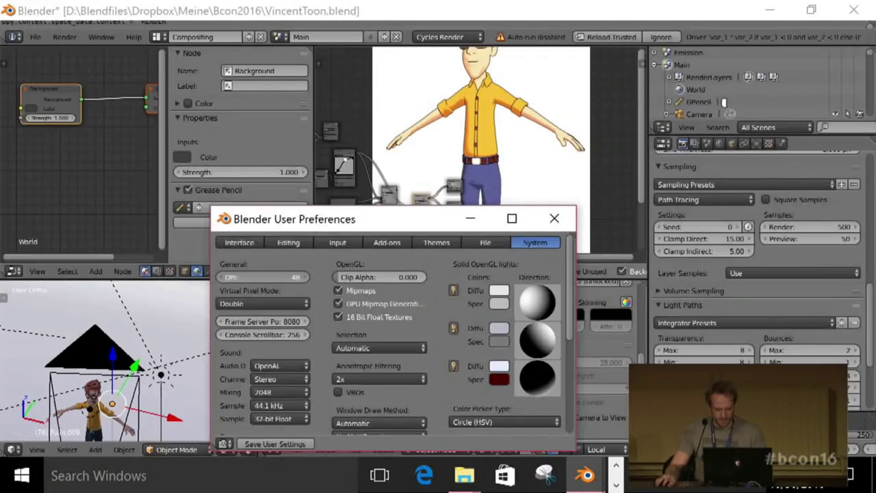
click(301, 302)
click(278, 287)
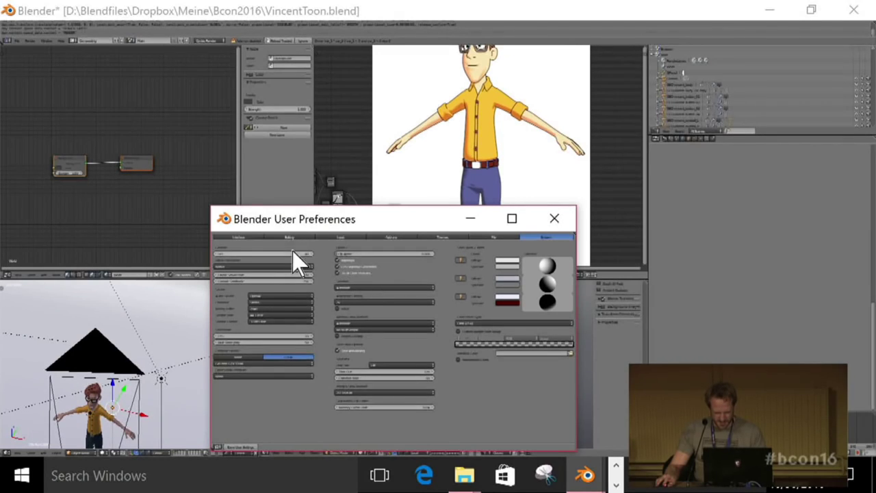
drag(313, 258, 356, 258)
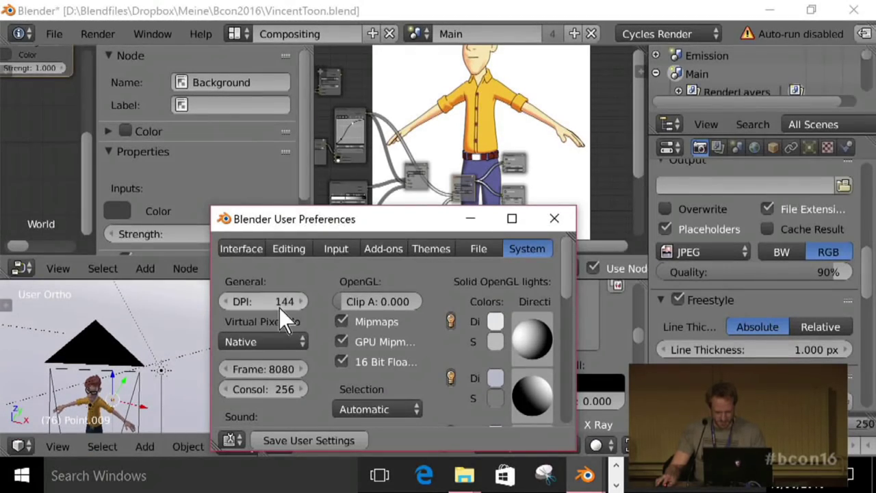
key(Return)
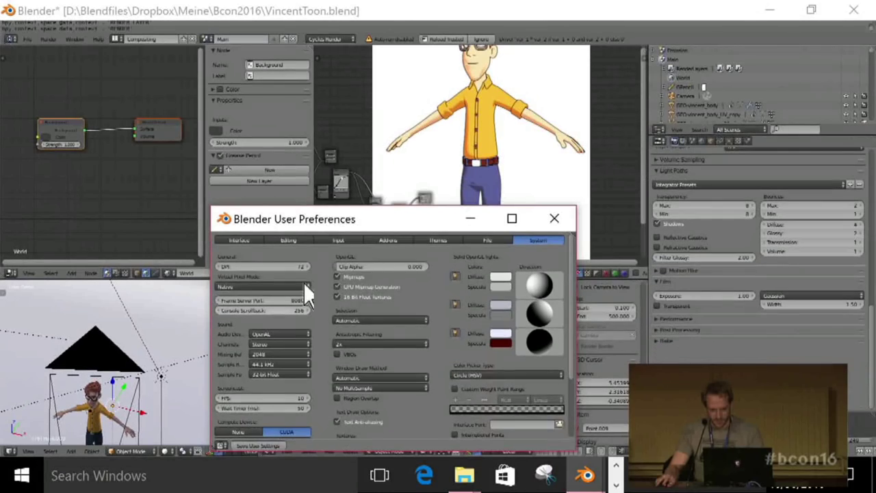
click(553, 217)
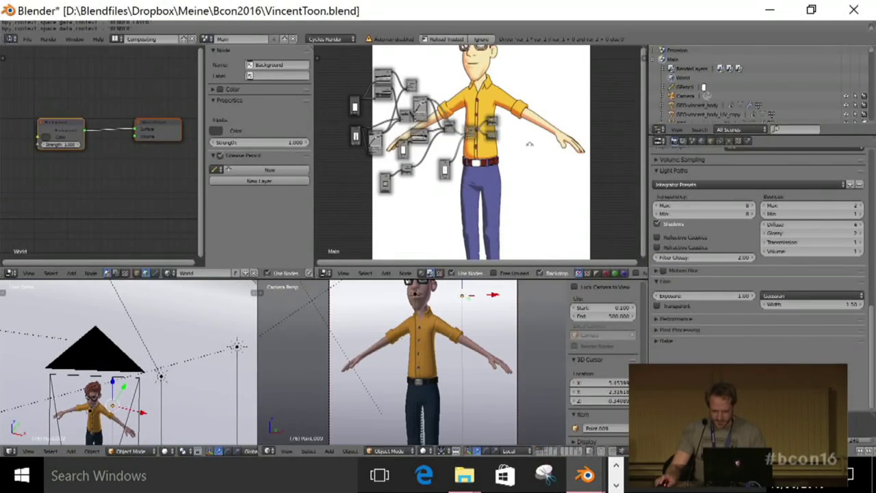
- Reopen User Preferences and set the System DPI to 87
scroll(717, 203, up, 3)
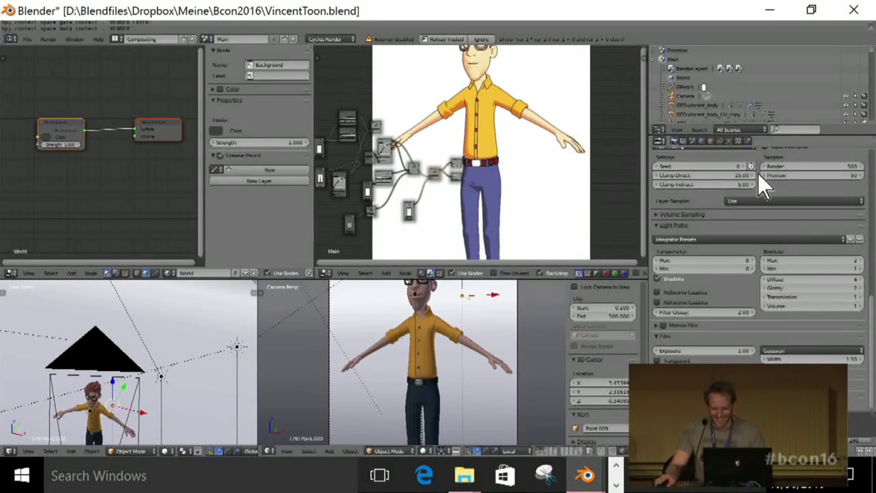
scroll(708, 159, up, 4)
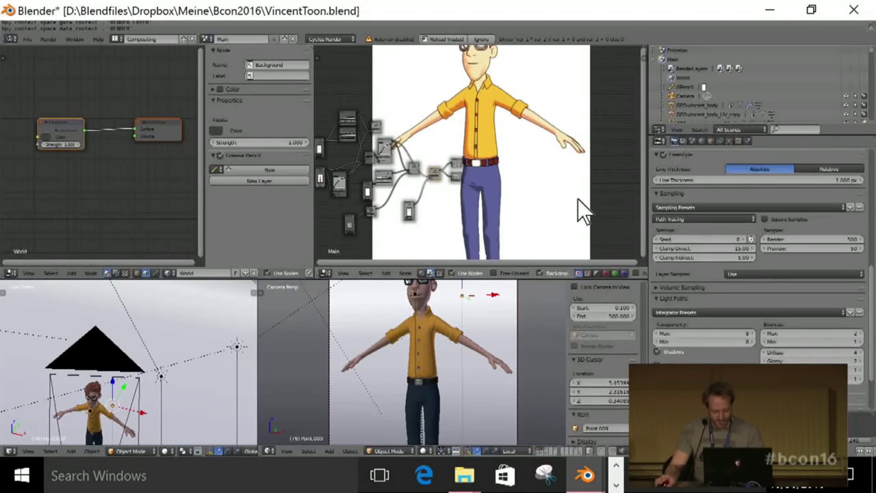
key(ctrl+alt+u)
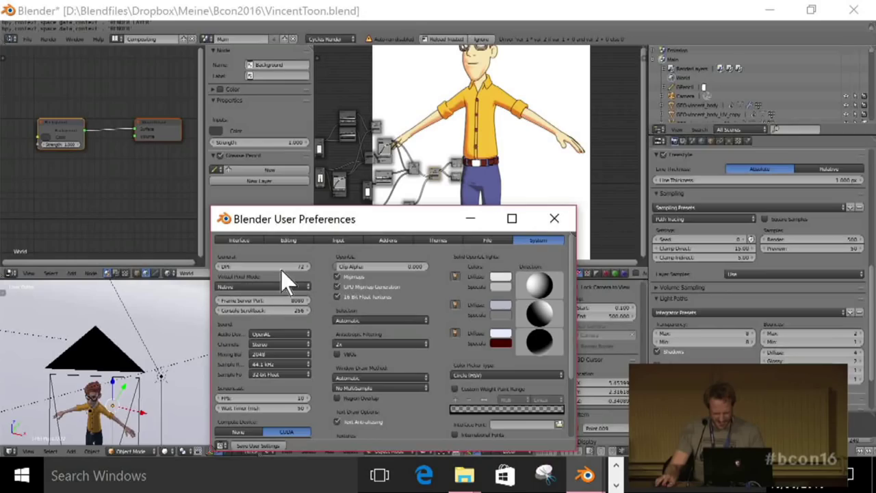
drag(283, 269, 301, 270)
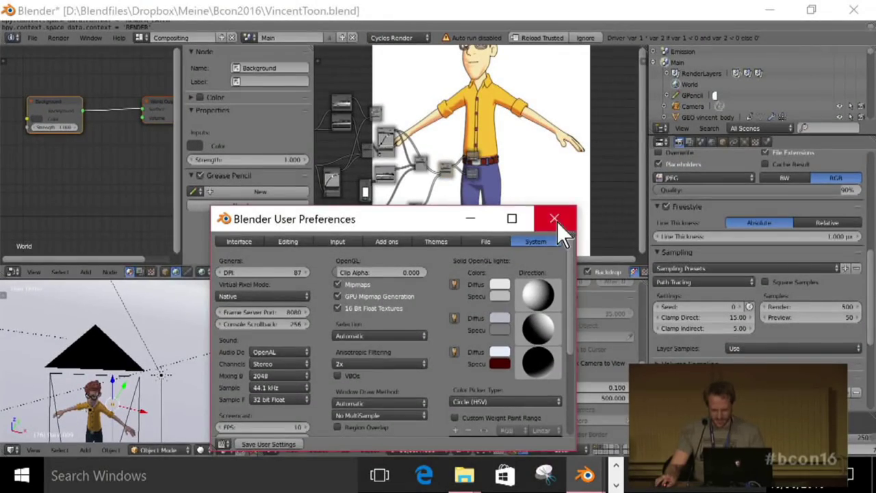
- Close preferences and select the Contour Freestyle line set in the render layer settings
click(555, 219)
scroll(786, 189, up, 4)
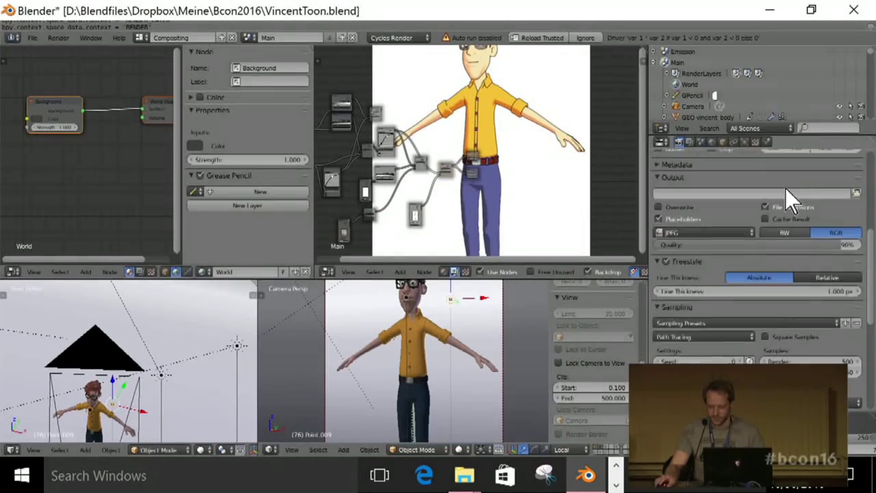
scroll(742, 240, down, 5)
click(689, 142)
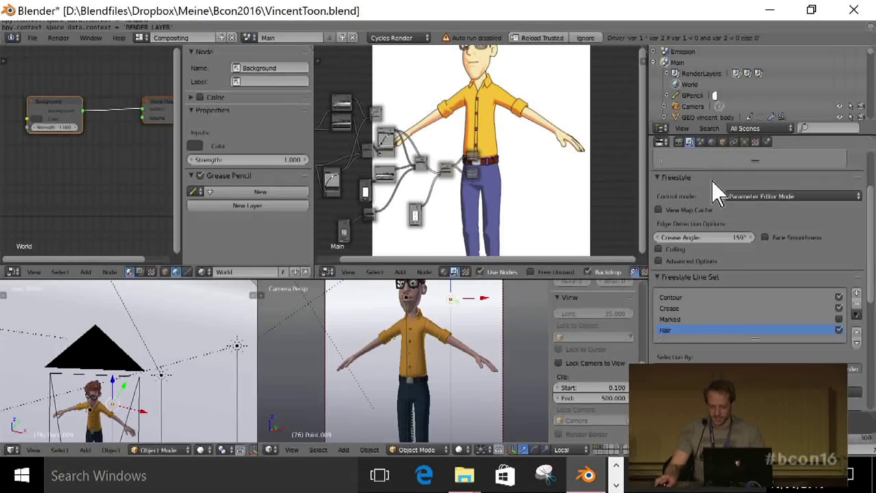
scroll(753, 261, down, 2)
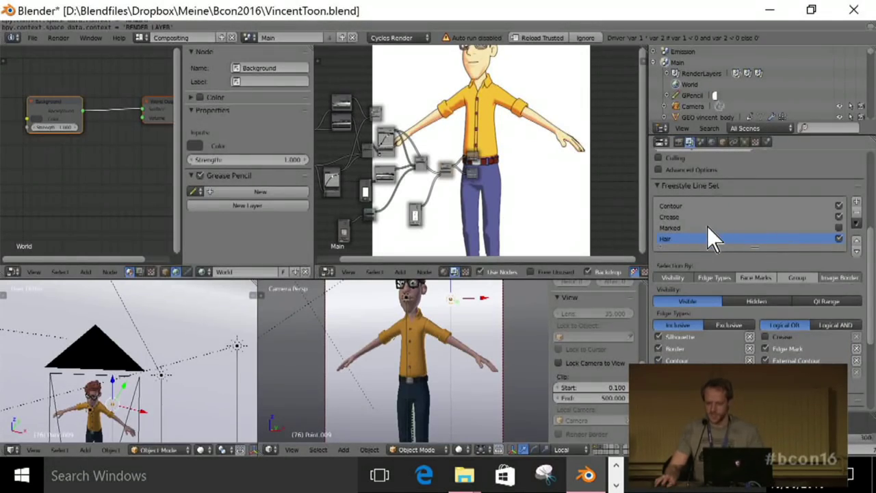
click(709, 206)
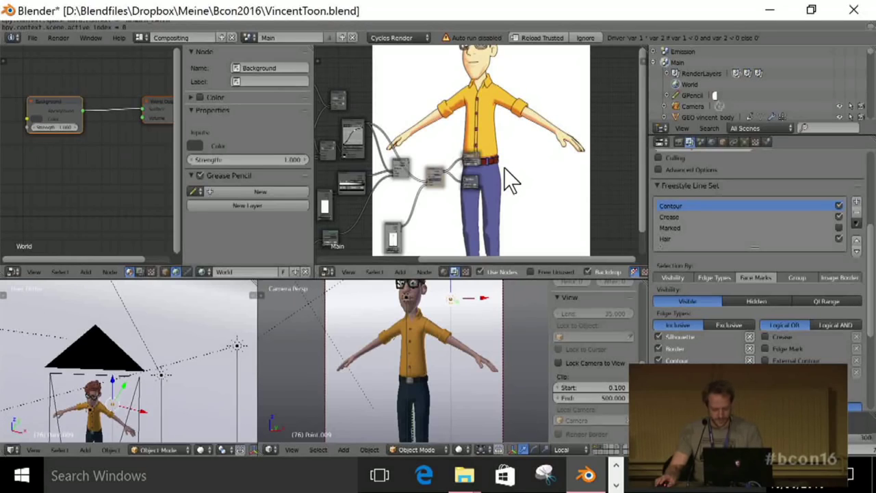
- Maximize the Node Editor and shift the backdrop render right to see more of the node tree
key(shift+space)
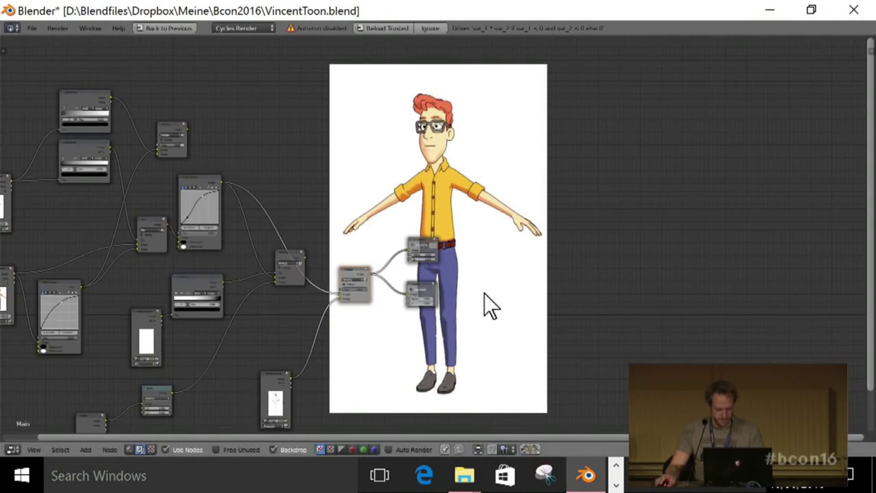
alt+middle_drag(485, 279, 707, 236)
middle_drag(372, 405, 470, 226)
scroll(740, 349, up, 3)
scroll(616, 237, up, 1)
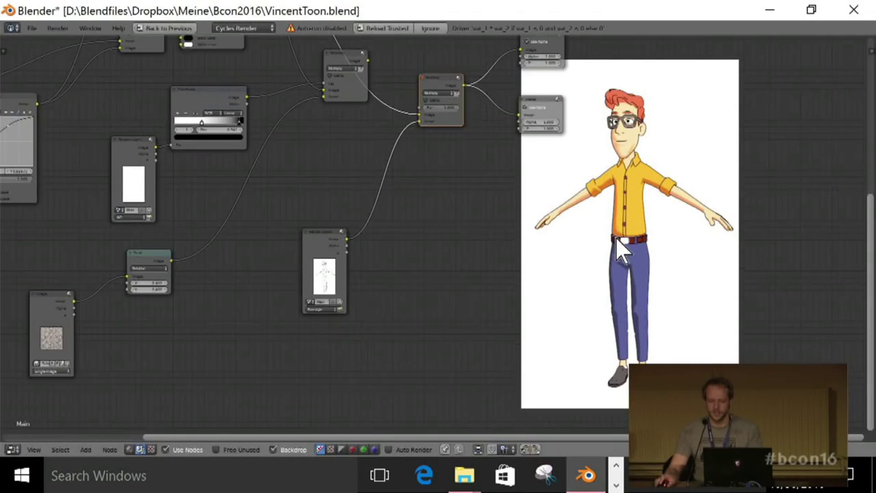
scroll(418, 274, down, 3)
scroll(443, 356, up, 4)
scroll(288, 274, up, 2)
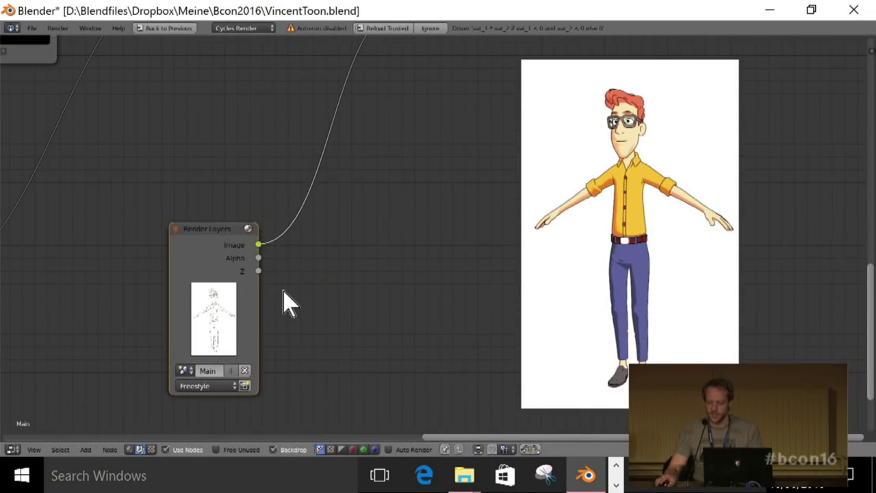
- Move the Viewer node down beside Render Layers and the Freestyle Render Layers node up-right
middle_drag(333, 252, 452, 149)
scroll(376, 274, up, 3)
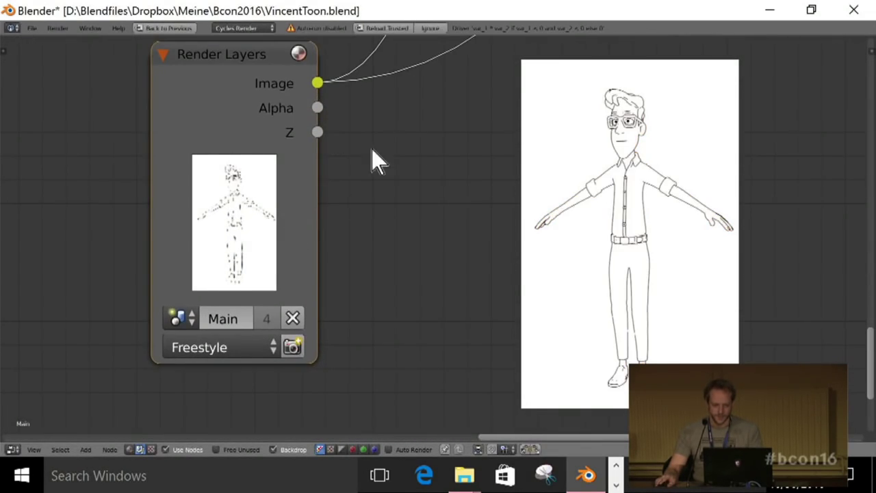
scroll(428, 178, down, 3)
middle_drag(574, 176, 524, 303)
scroll(548, 287, down, 4)
scroll(479, 202, up, 1)
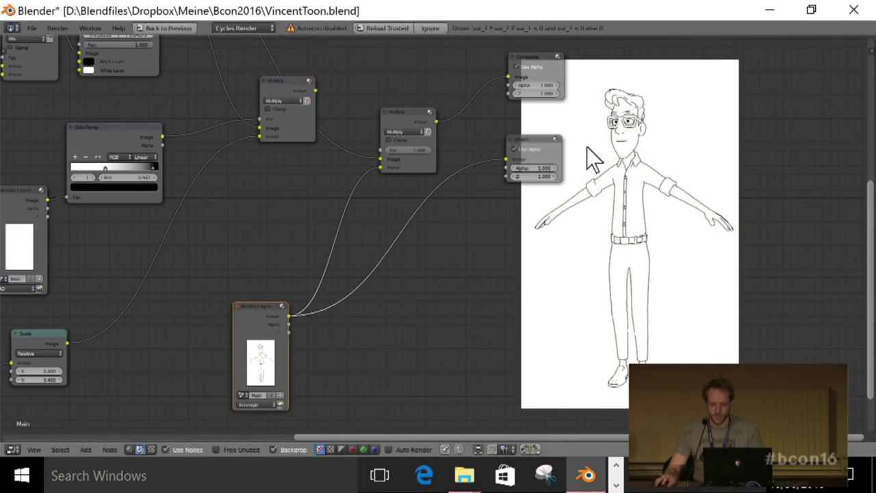
drag(528, 150, 415, 265)
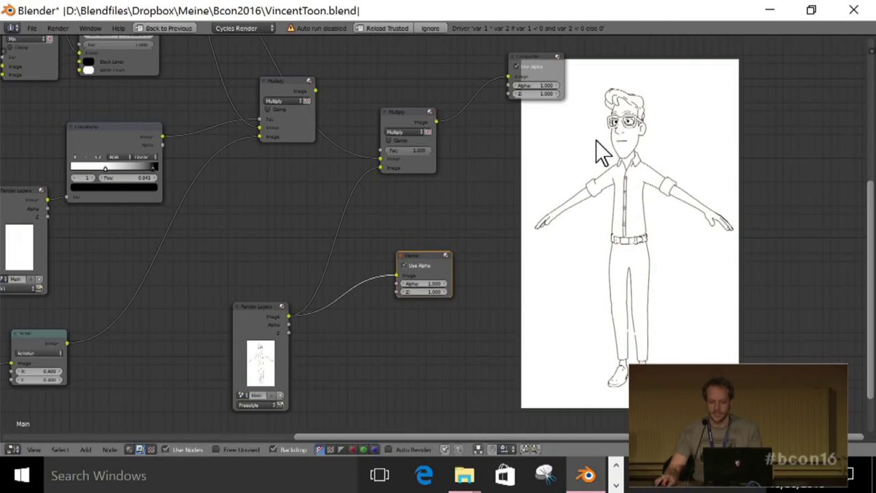
scroll(711, 179, up, 1)
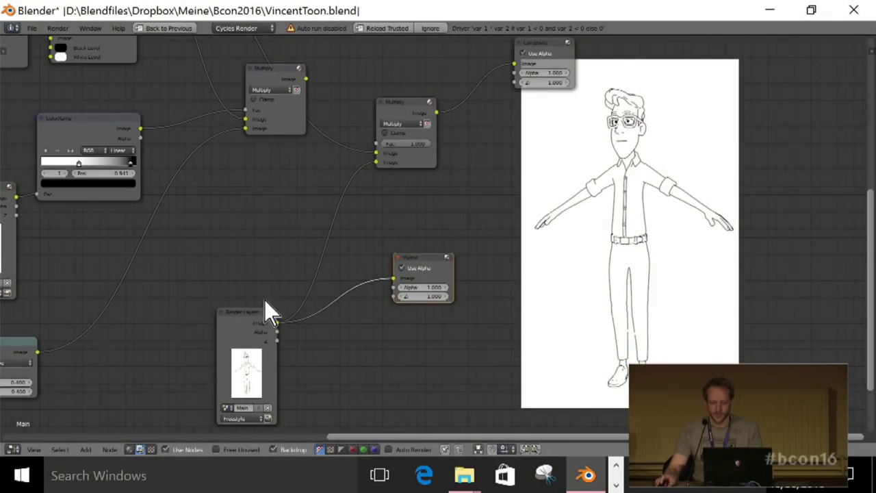
drag(246, 356, 264, 289)
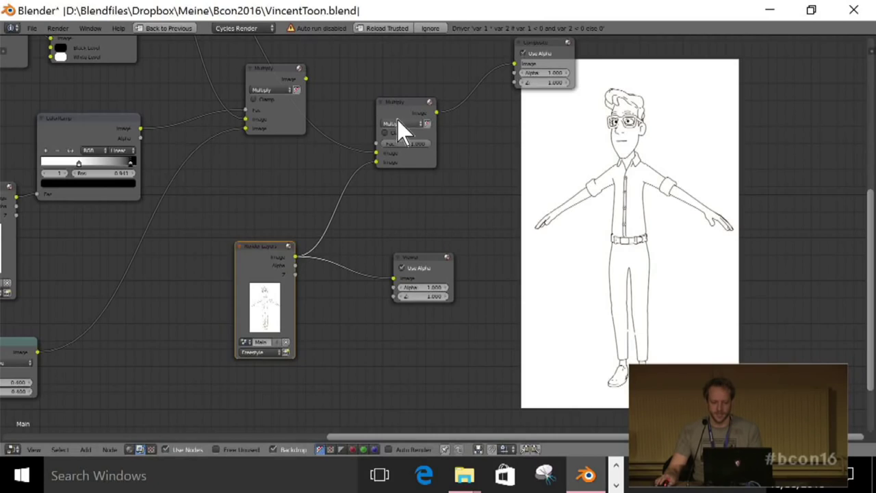
middle_drag(410, 115, 460, 227)
- Preview the Multiply node's result in the compositor backdrop
ctrl+shift+click(477, 130)
middle_drag(397, 274, 389, 304)
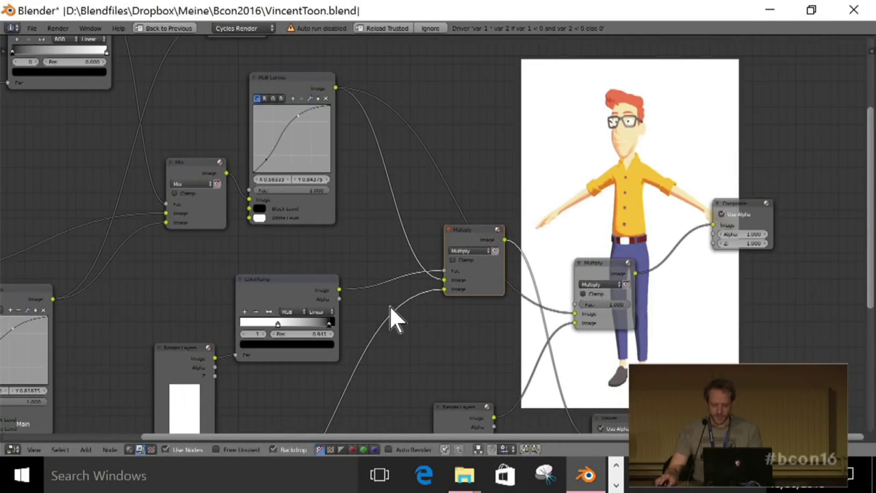
scroll(558, 329, down, 2)
middle_drag(557, 329, 517, 206)
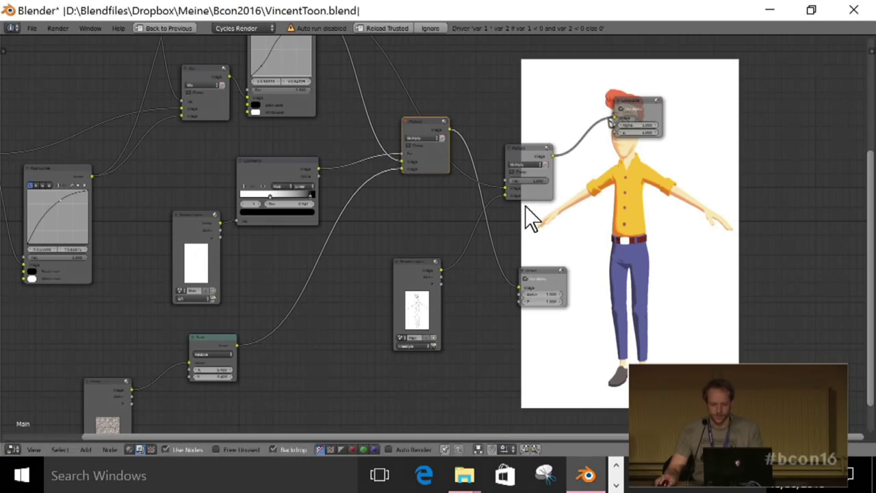
middle_drag(524, 258, 605, 193)
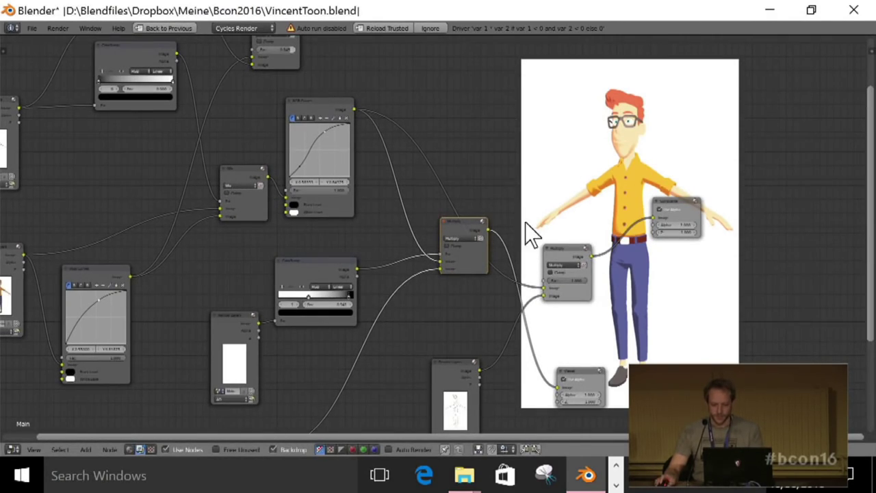
scroll(528, 185, down, 3)
scroll(322, 171, left, 10)
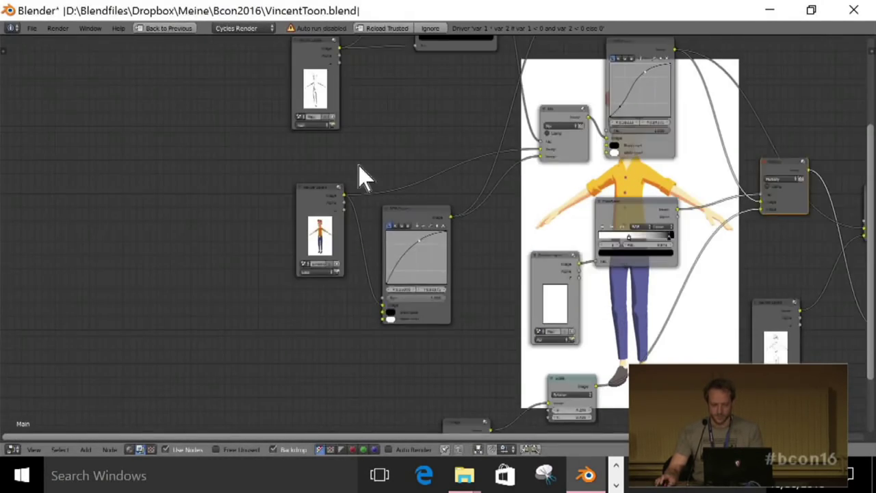
- Preview the lower Render Layers output, then select the upper Toon Render Layers node
ctrl+scroll(374, 167, left, 2)
scroll(445, 206, up, 2)
shift+scroll(267, 198, up, 4)
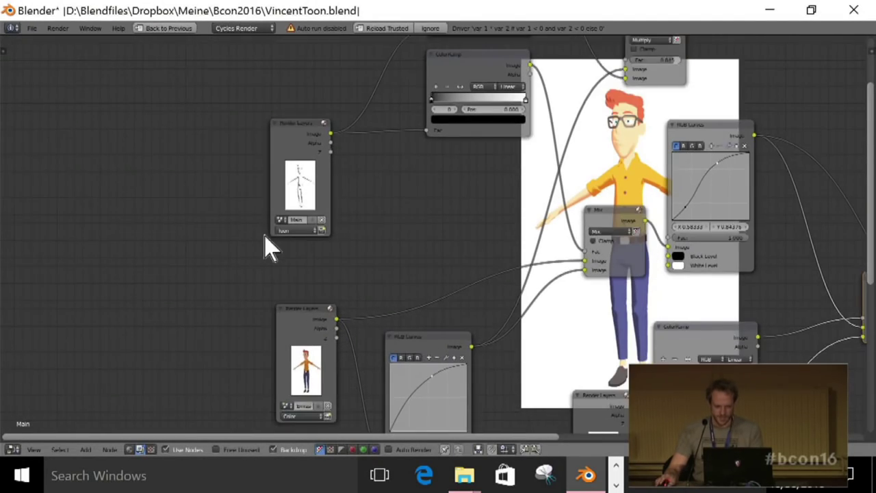
shift+scroll(287, 255, down, 3)
ctrl+shift+click(301, 273)
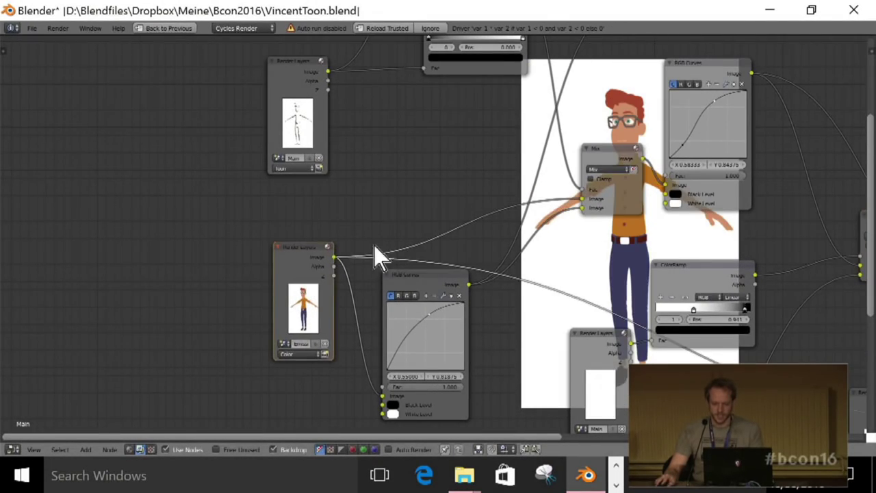
shift+scroll(387, 250, up, 4)
ctrl+scroll(387, 250, left, 1)
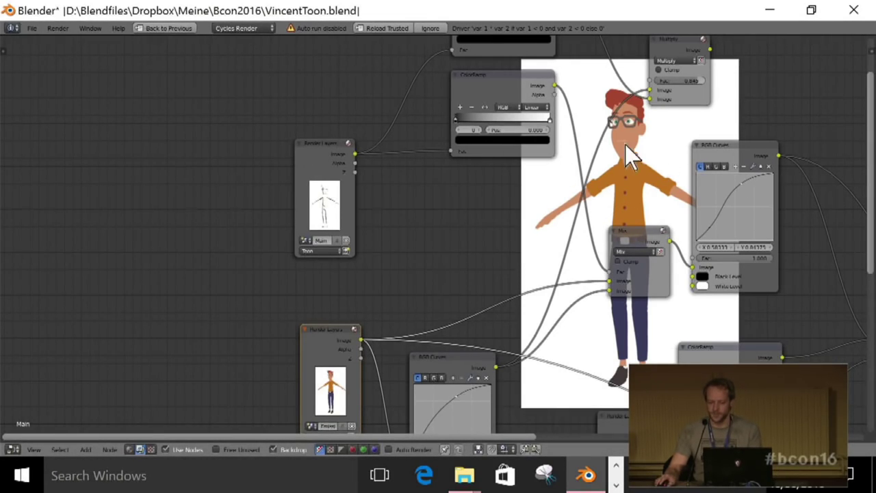
scroll(321, 175, up, 1)
right_click(304, 158)
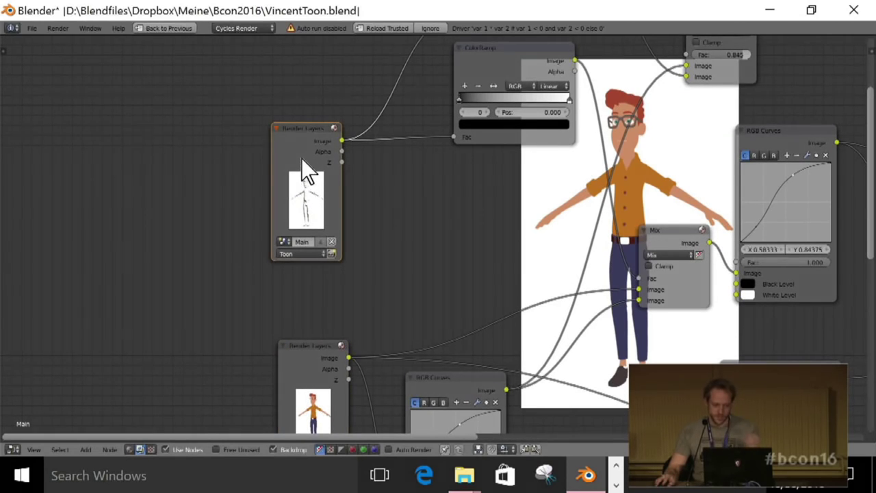
- Preview the Toon render layer, then the Mix node's colour result, in the backdrop
ctrl+shift+click(305, 144)
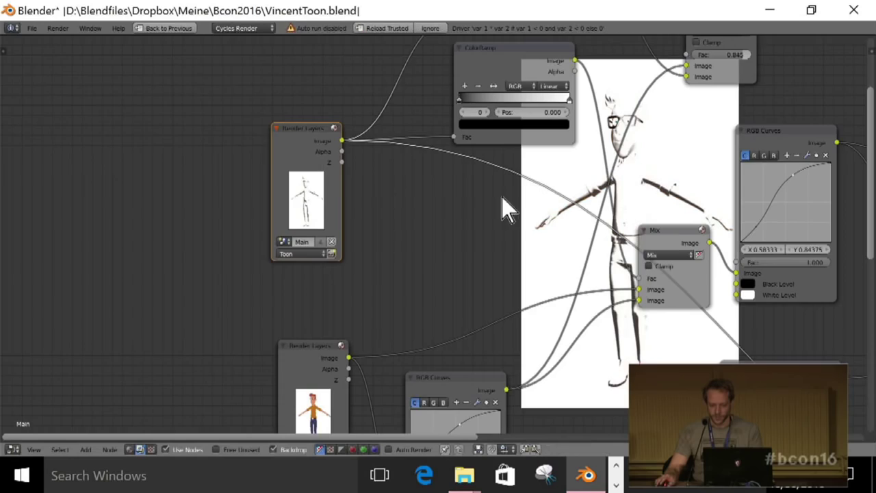
middle_drag(532, 216, 500, 303)
click(516, 137)
middle_drag(597, 260, 405, 107)
ctrl+shift+click(458, 182)
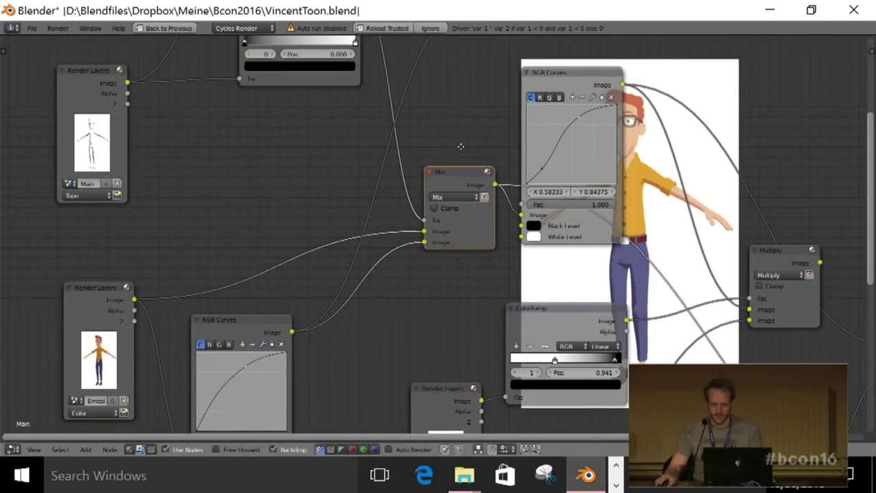
middle_drag(458, 181, 345, 260)
- Select the upper ColorRamp node and move the RGB Curves node upward
middle_drag(176, 111, 192, 196)
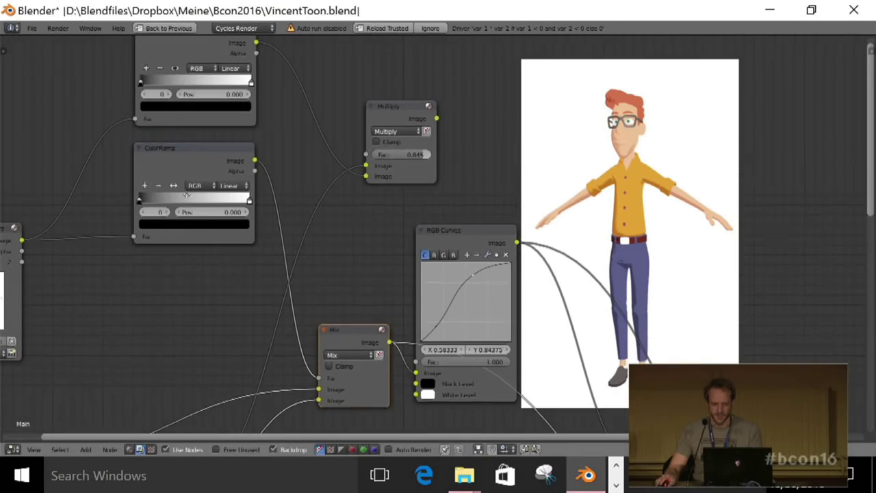
middle_drag(240, 156, 272, 64)
scroll(508, 115, down, 1)
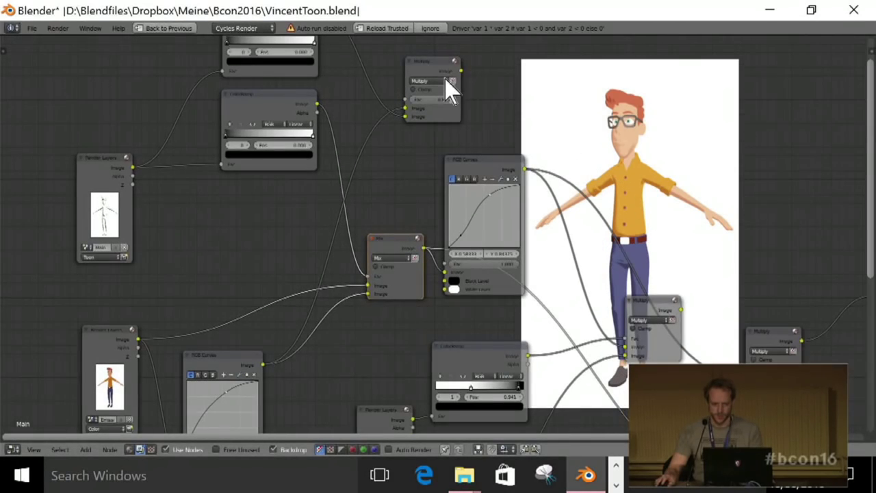
click(287, 73)
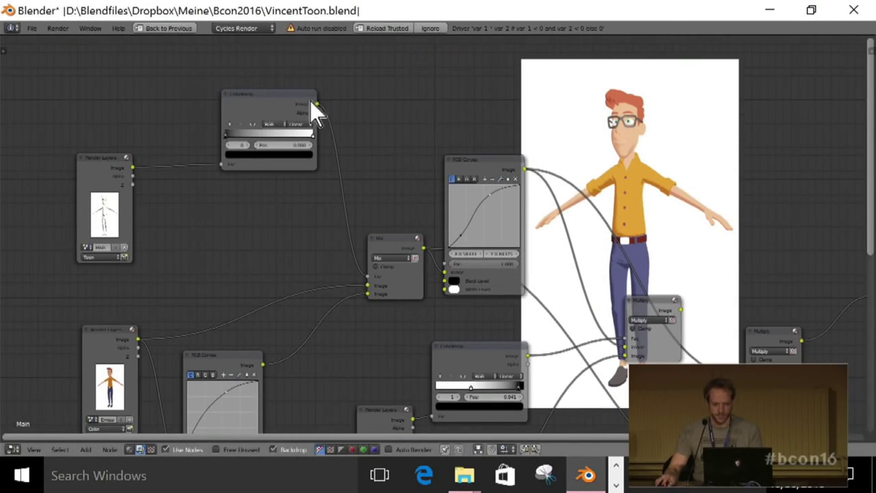
scroll(348, 264, up, 1)
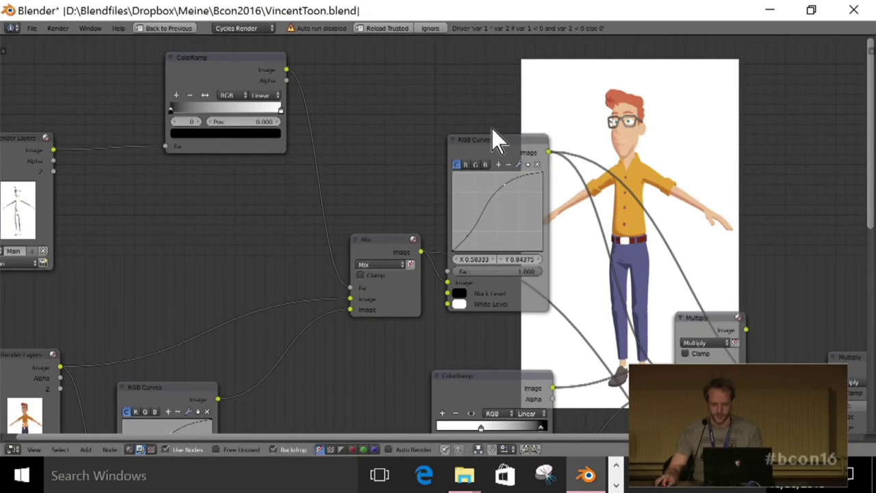
drag(493, 150, 505, 66)
scroll(404, 252, up, 2)
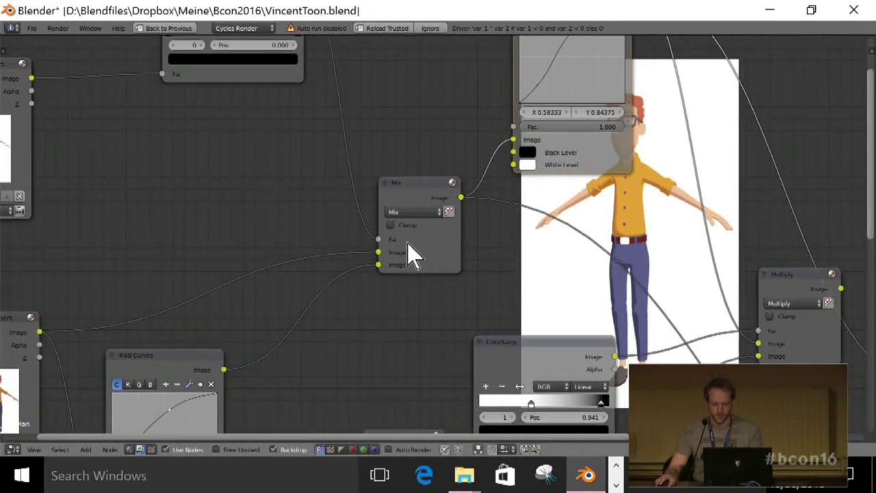
middle_drag(404, 252, 583, 125)
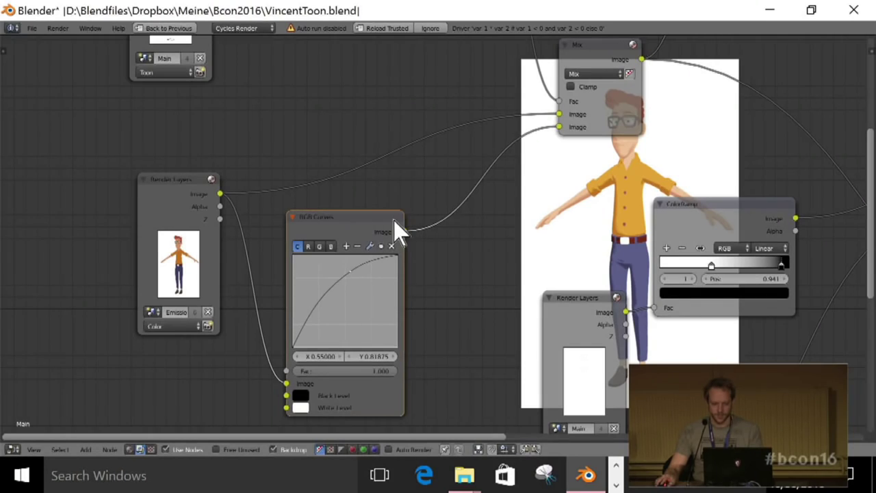
middle_drag(417, 230, 204, 226)
- Mute the RGB Curves node and reconnect the Fac link to the first Image input
key(m)
drag(731, 191, 731, 203)
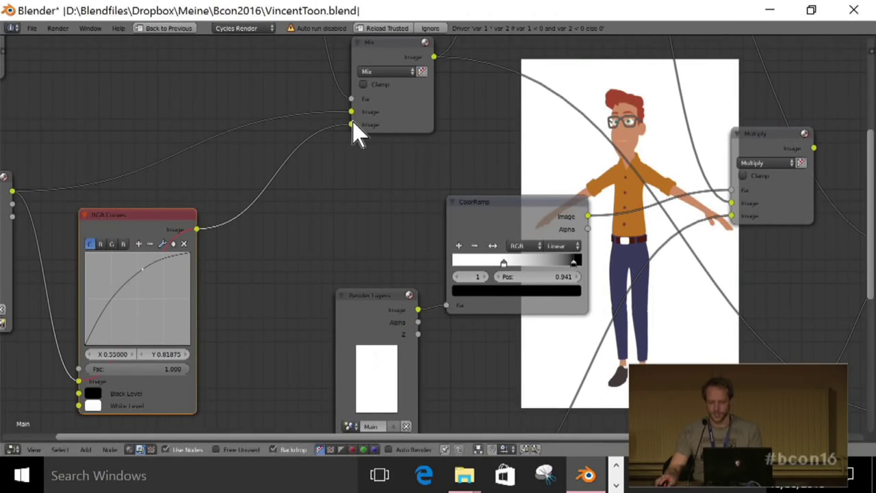
middle_drag(404, 172, 343, 221)
scroll(342, 222, down, 1)
middle_drag(615, 261, 469, 213)
scroll(144, 144, left, 5)
scroll(143, 143, up, 2)
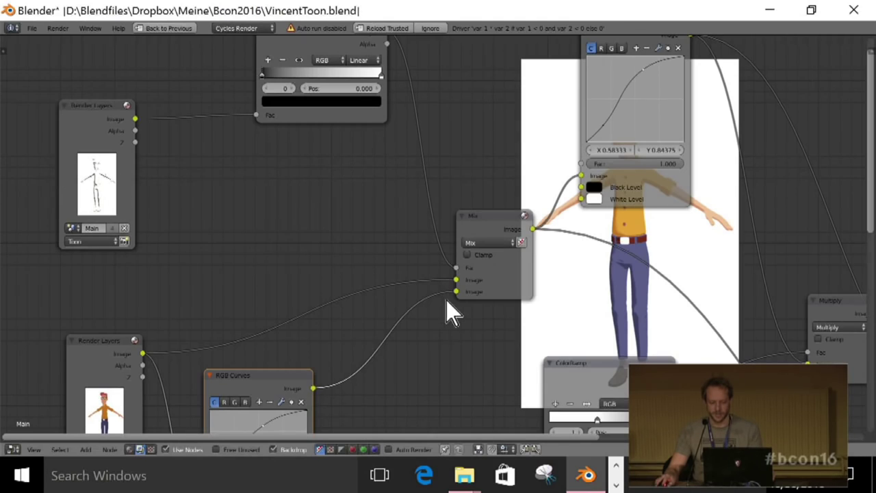
- Slide the ColorRamp white stop to 0.526 and the black stop to 0.173
drag(382, 73, 324, 74)
drag(262, 73, 283, 72)
middle_drag(476, 154, 288, 193)
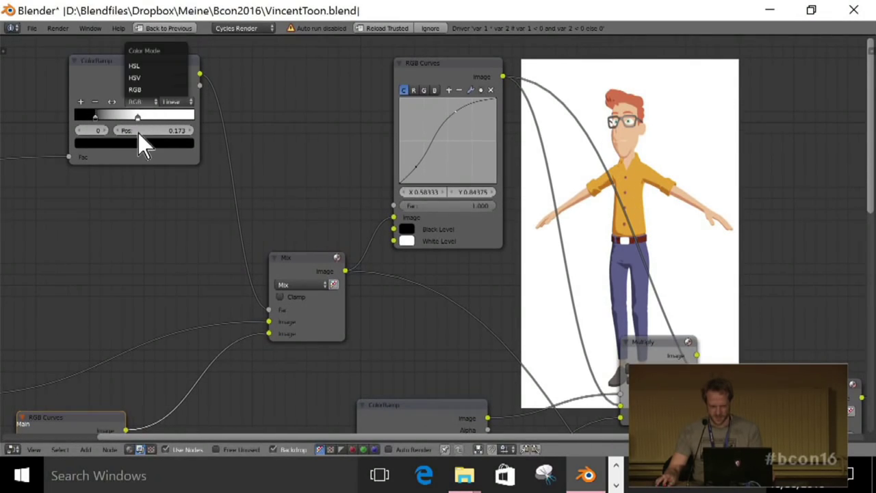
- Pull the ColorRamp white stop in from 1.000 to about 0.297, next to the black stop at 0.248
drag(186, 133, 276, 135)
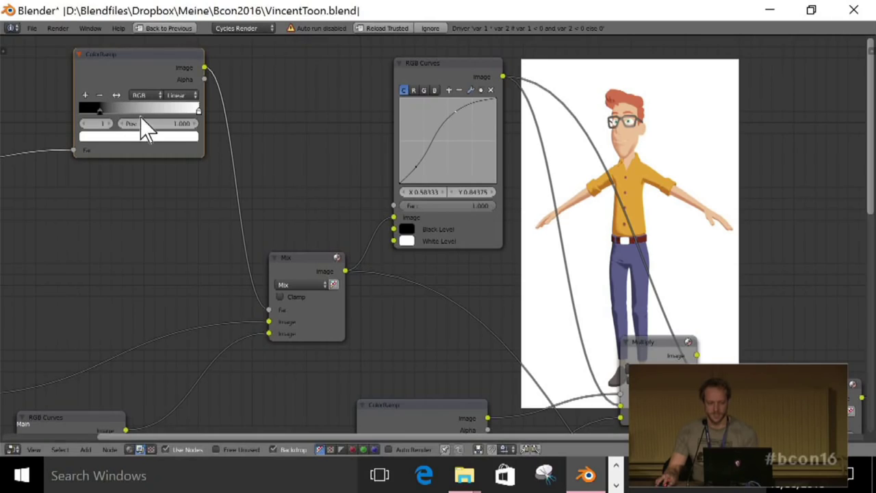
drag(197, 110, 130, 113)
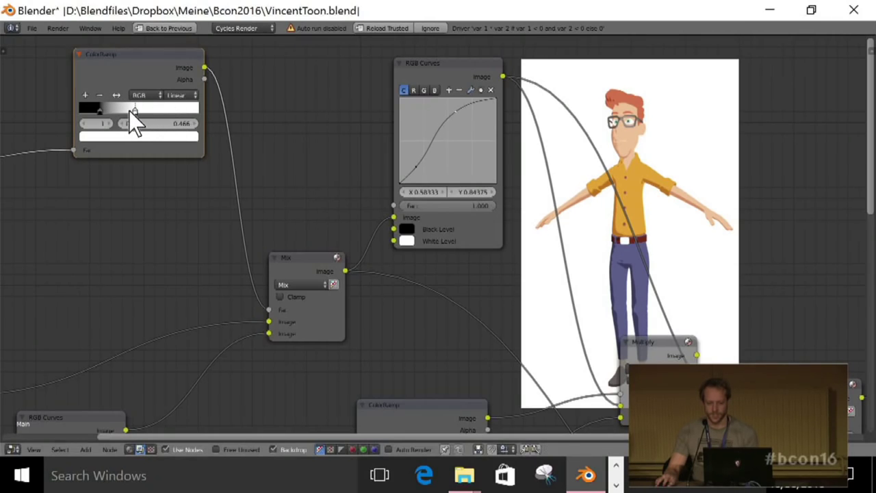
click(139, 94)
mouse_move(130, 110)
mouse_down()
mouse_move(113, 117)
mouse_move(152, 113)
mouse_move(137, 97)
mouse_up()
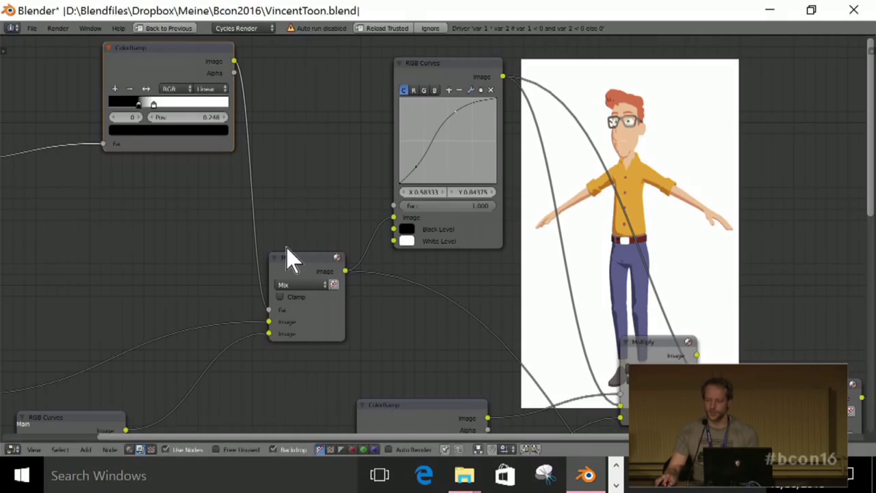
middle_drag(446, 174, 401, 182)
scroll(458, 292, down, 3)
- Pan to the Mix node near the Multiply nodes and preview its output in the backdrop
middle_drag(471, 291, 454, 168)
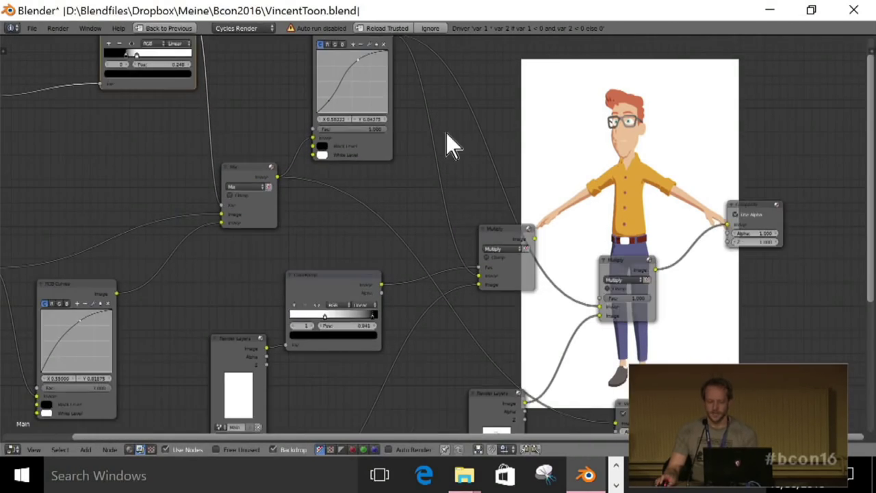
scroll(454, 266, down, 2)
middle_drag(464, 294, 467, 229)
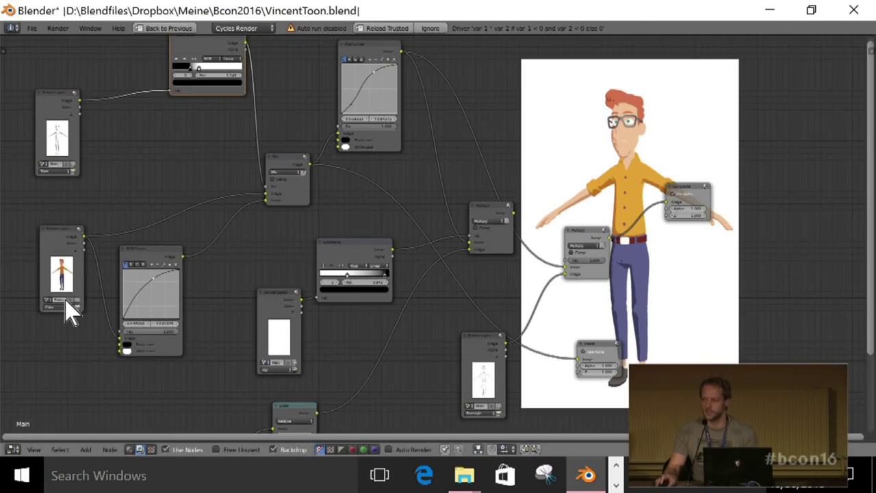
middle_drag(400, 274, 326, 298)
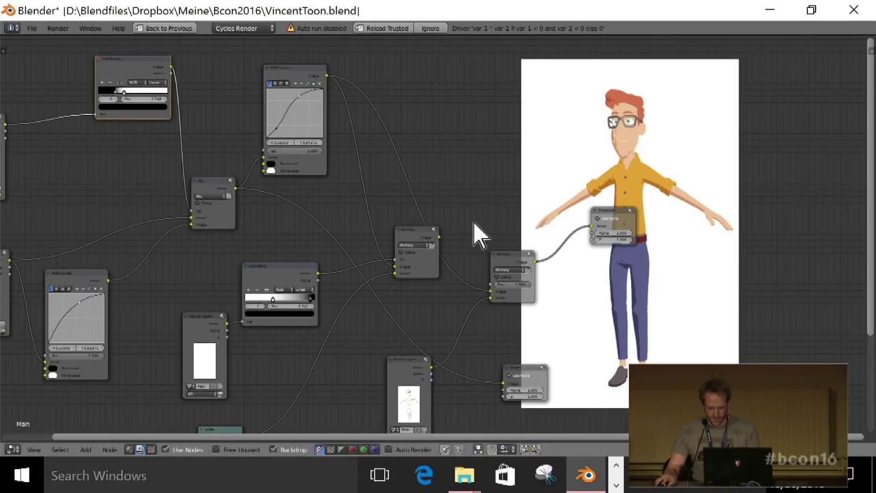
ctrl+shift+click(515, 258)
middle_drag(660, 230, 533, 273)
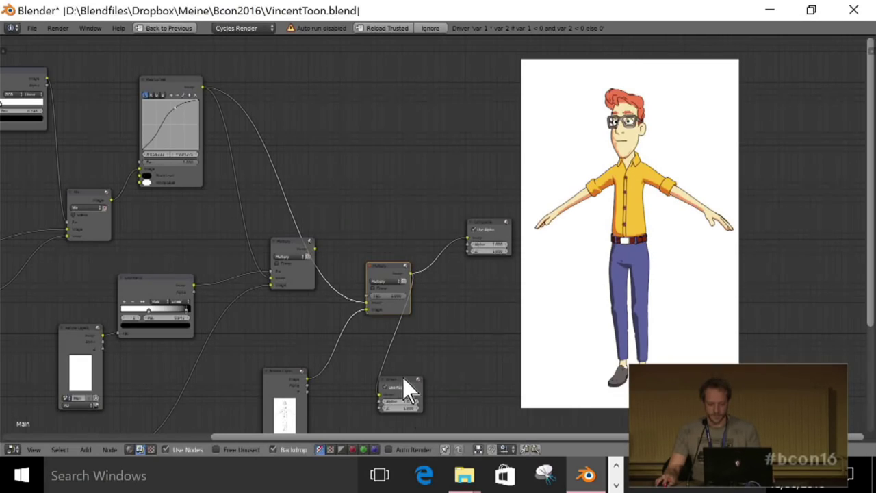
- Place the Viewer node right of the last Multiply node, then bring up the window switcher
drag(403, 378, 459, 297)
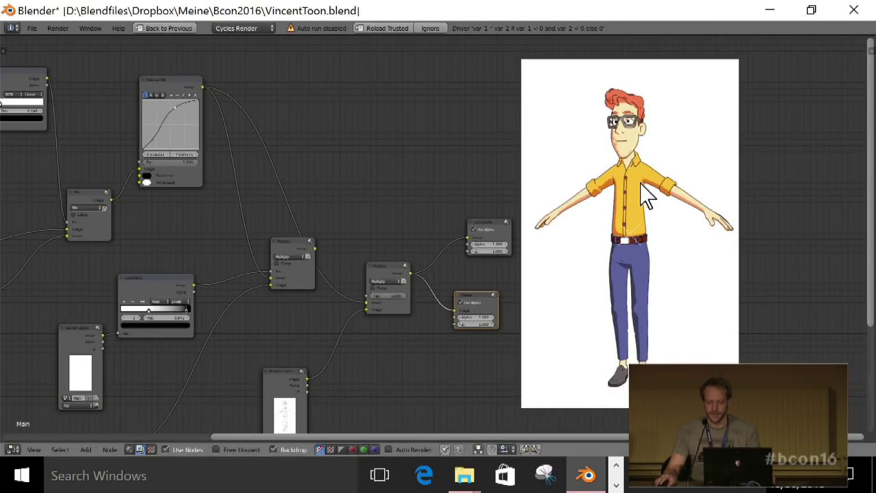
key(alt+Tab)
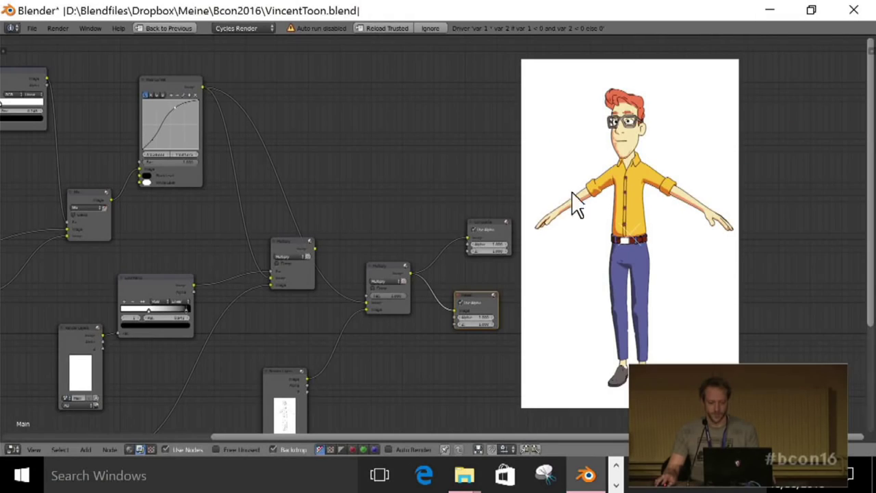
- Centre the top-left ColorRamp and drag its left stop to about 0.70 for bold hatching
middle_drag(133, 171, 281, 140)
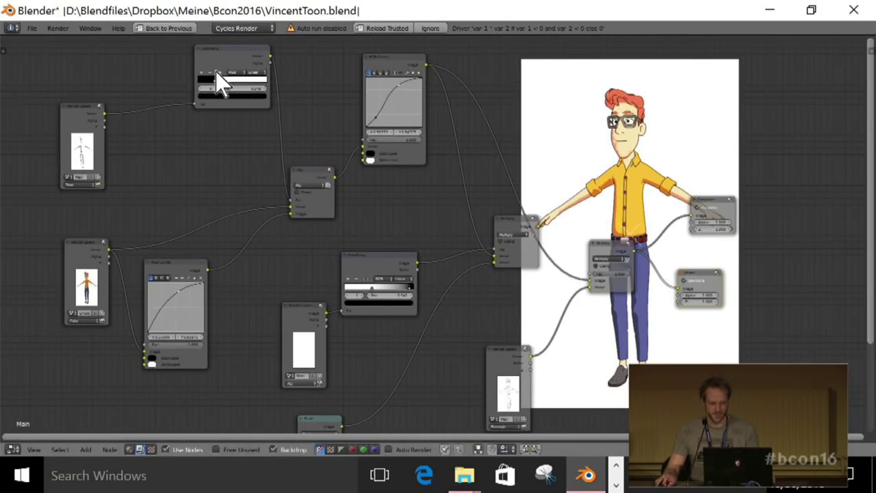
drag(204, 89, 170, 87)
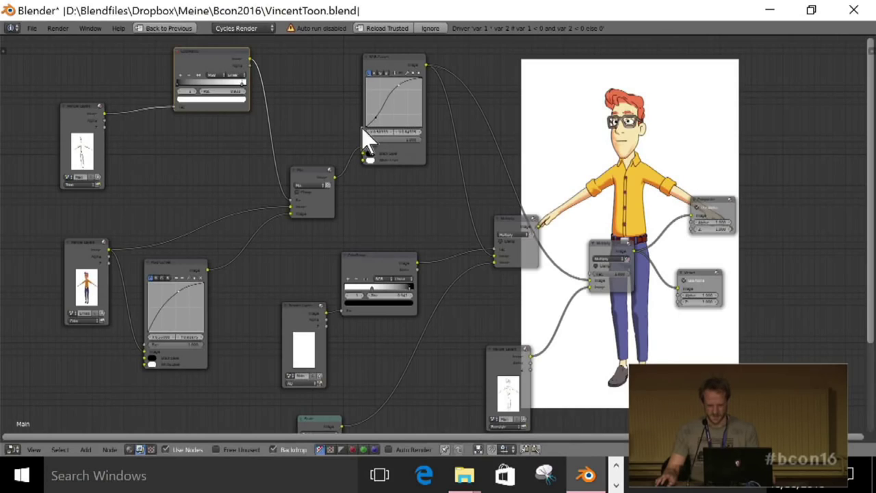
scroll(680, 162, up, 1)
middle_drag(656, 146, 725, 246)
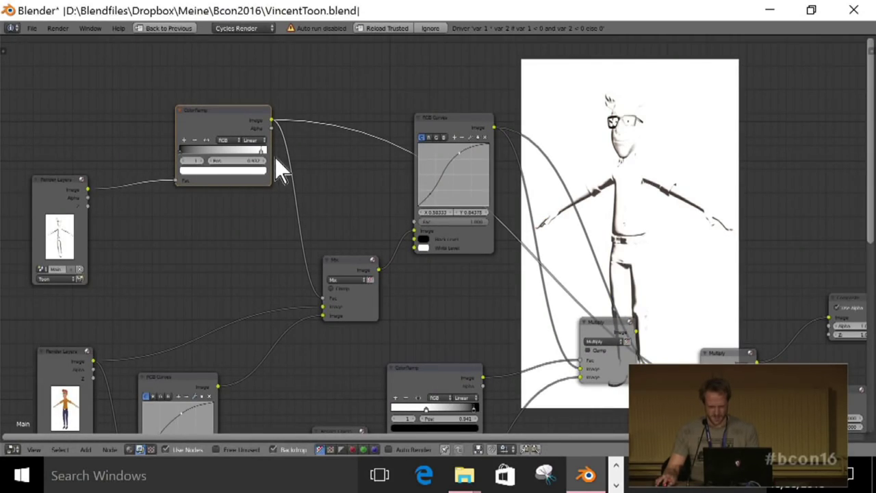
drag(186, 151, 253, 162)
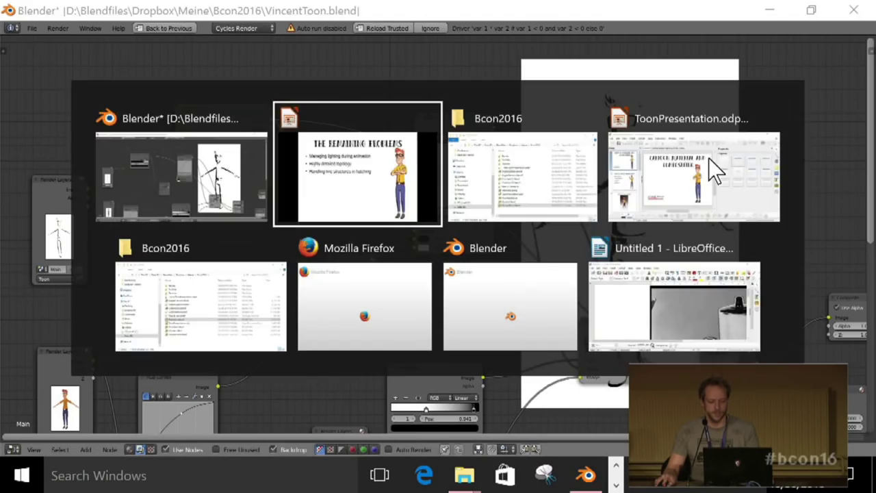
- Switch to the 'The Remaining Problems' slideshow in Impress, then back to Blender
key(alt+Tab)
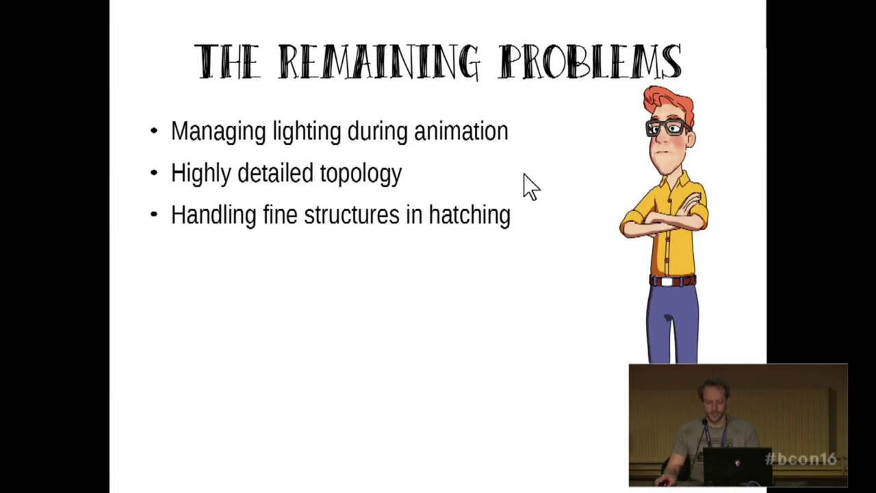
key(alt+Tab)
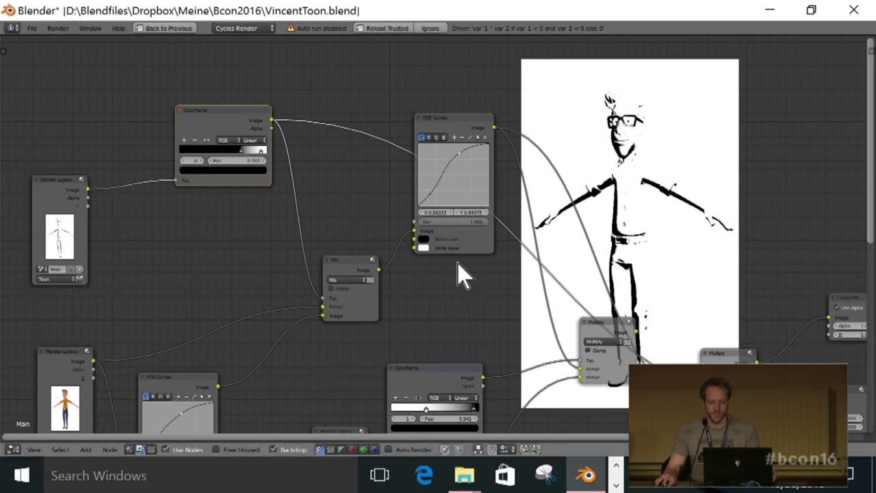
- From the Bcon2016 folder window, open Render and play AnglerfishScribble0001-0302.mp4
click(464, 476)
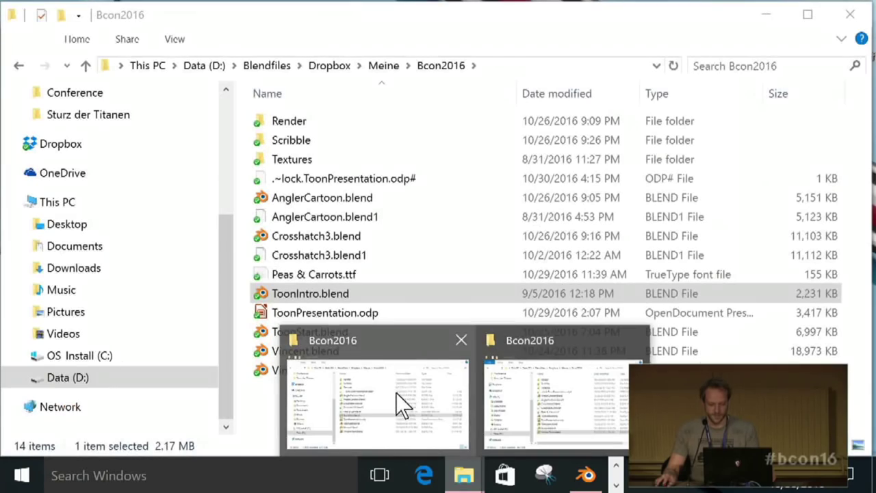
click(398, 400)
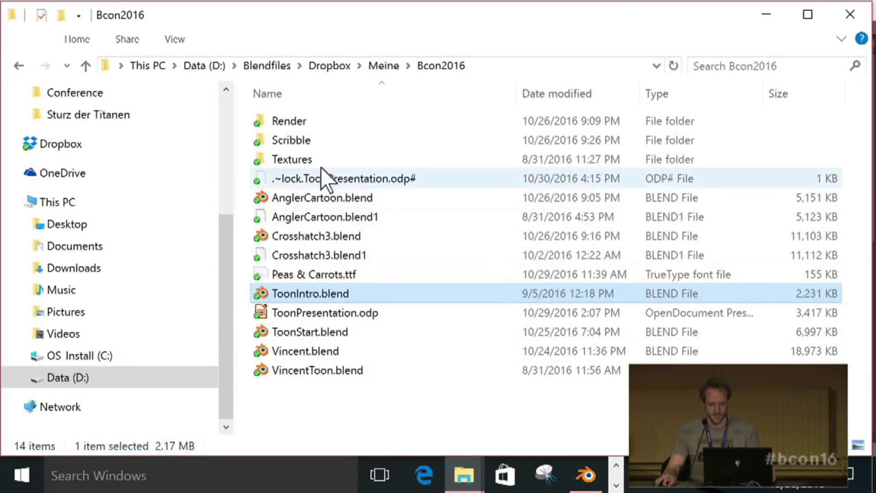
double_click(335, 122)
double_click(301, 155)
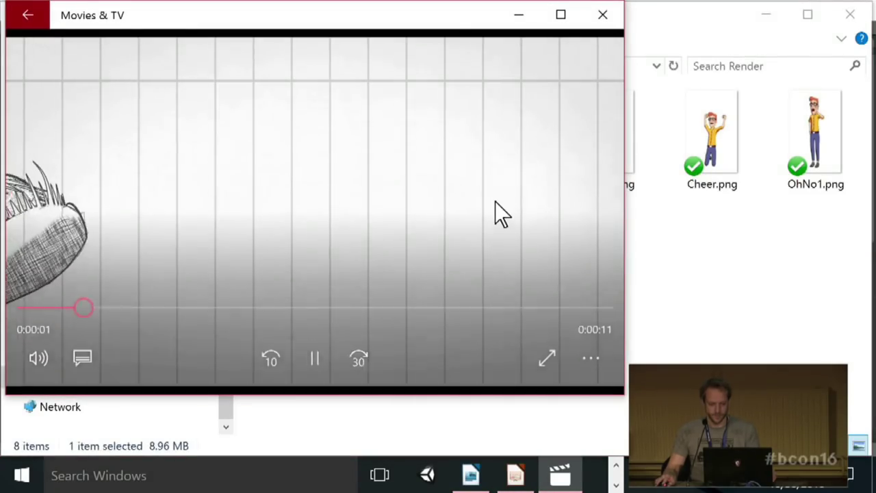
- Play the anglerfish scribble clip full screen to the end, exit full screen, and minimize the player
double_click(495, 201)
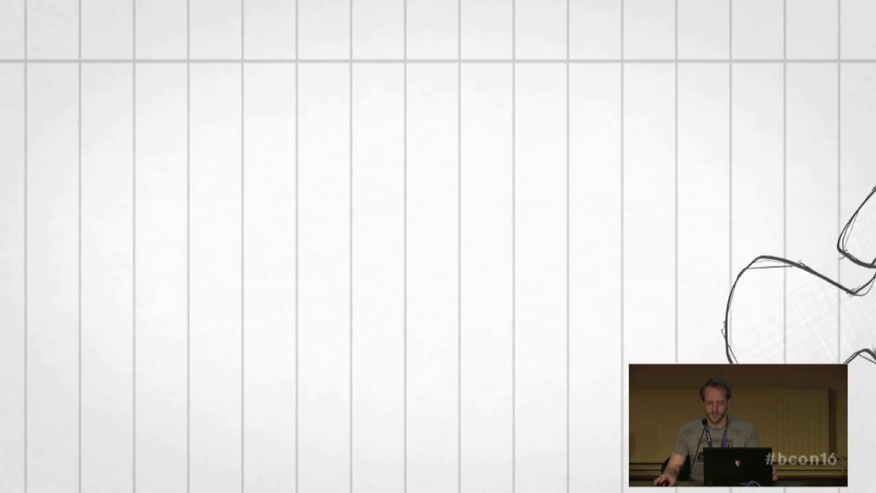
key(space)
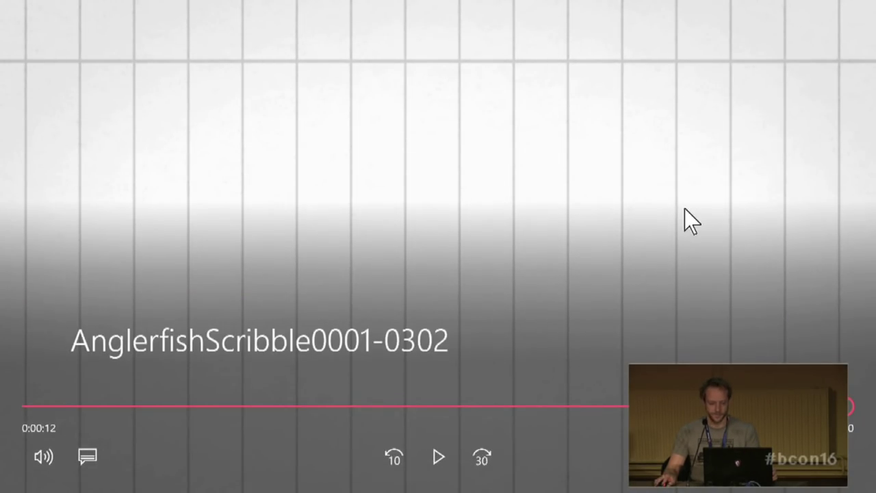
key(Escape)
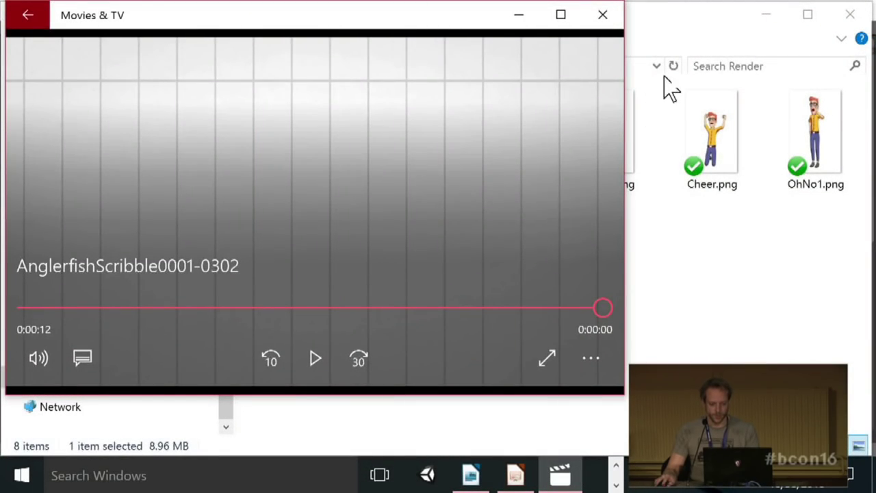
click(525, 15)
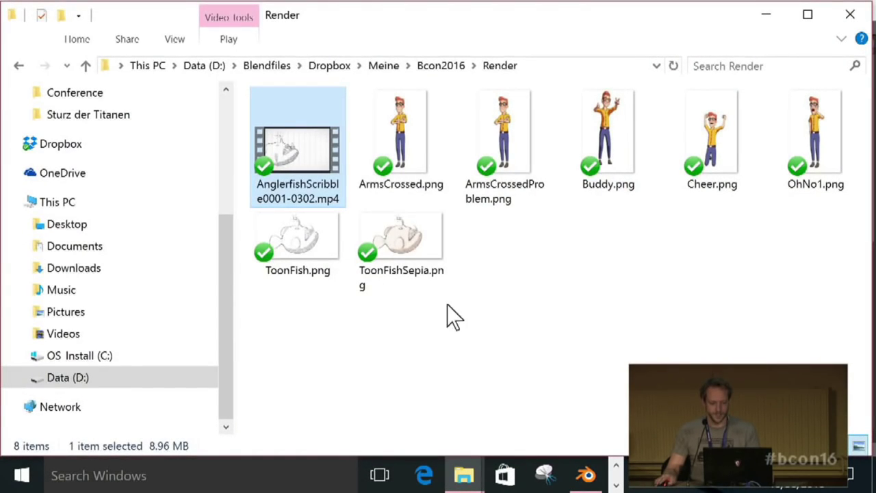
- Open ToonFish.png in Photos and zoom in to examine its crosshatching
click(274, 240)
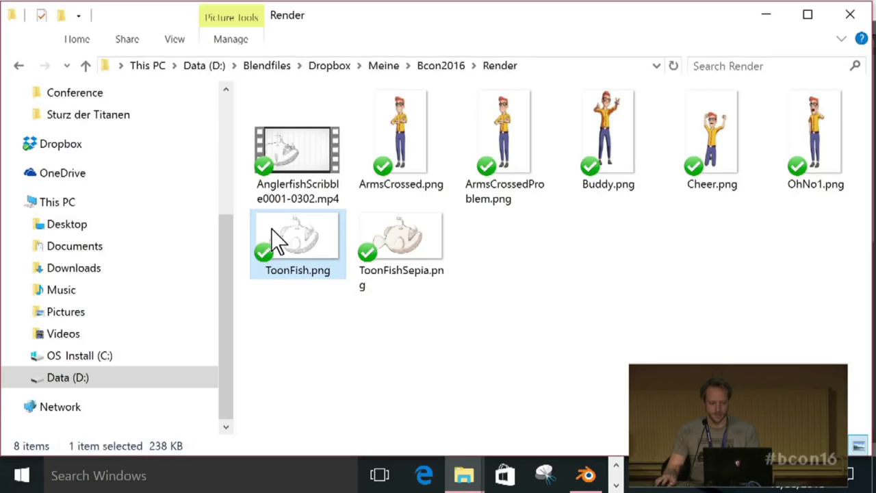
double_click(274, 239)
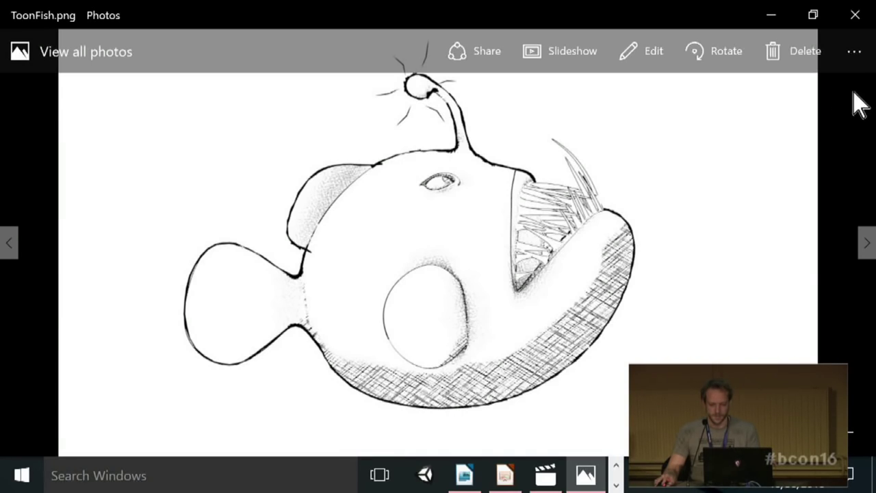
scroll(324, 205, down, 1)
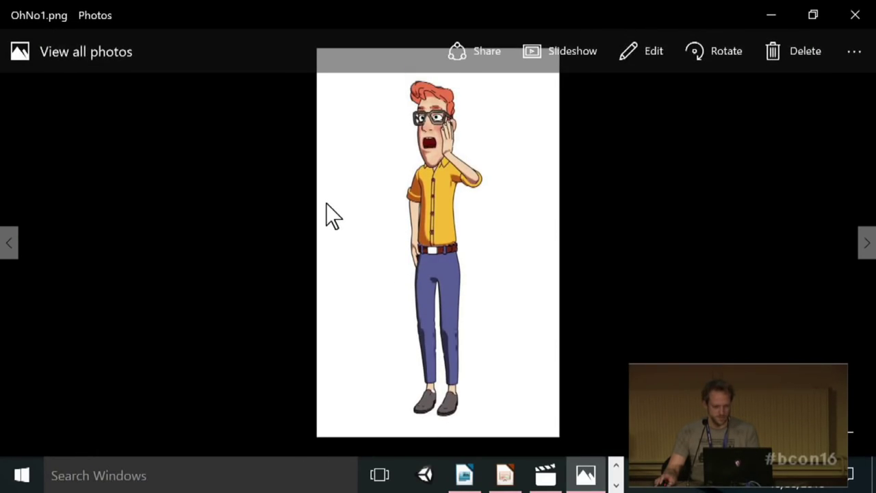
scroll(326, 206, up, 1)
ctrl+scroll(330, 208, up, 2)
ctrl+scroll(328, 209, up, 3)
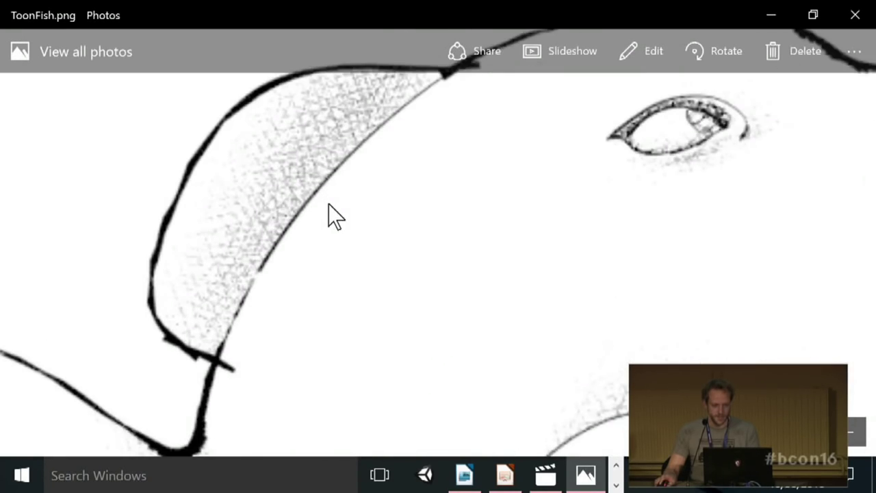
ctrl+scroll(356, 198, down, 2)
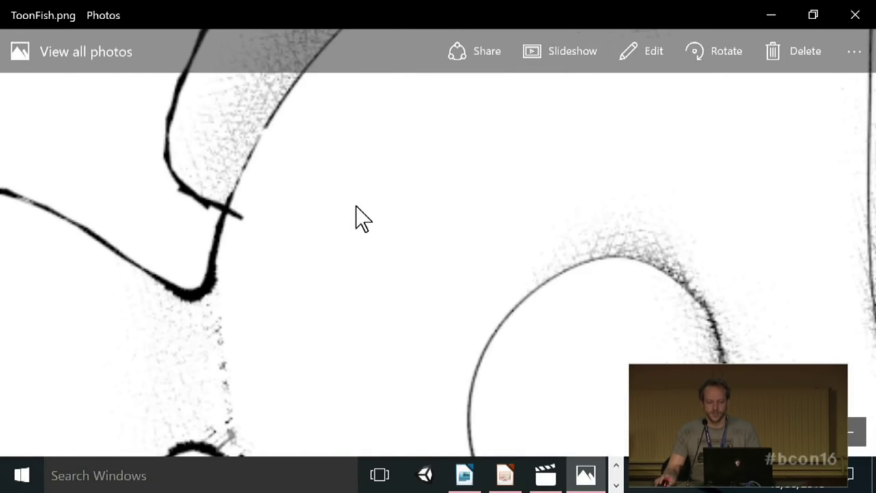
ctrl+scroll(355, 207, up, 2)
scroll(357, 203, up, 1)
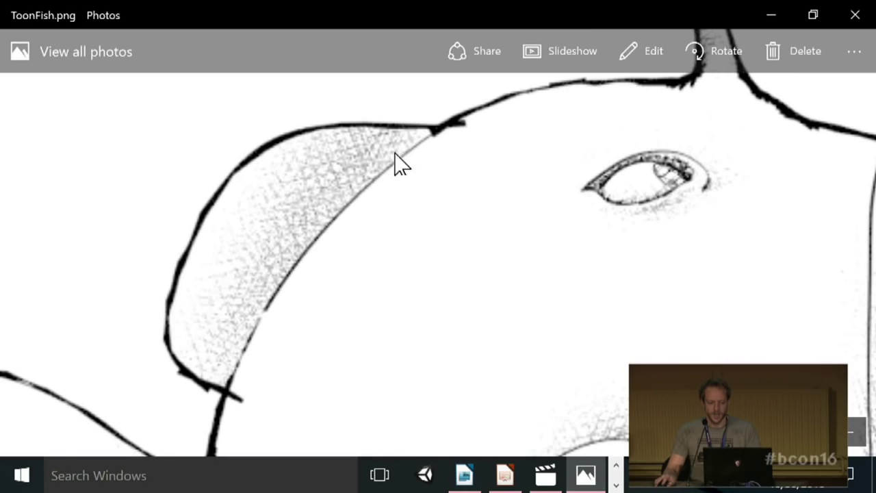
ctrl+scroll(377, 234, down, 2)
ctrl+scroll(371, 233, up, 1)
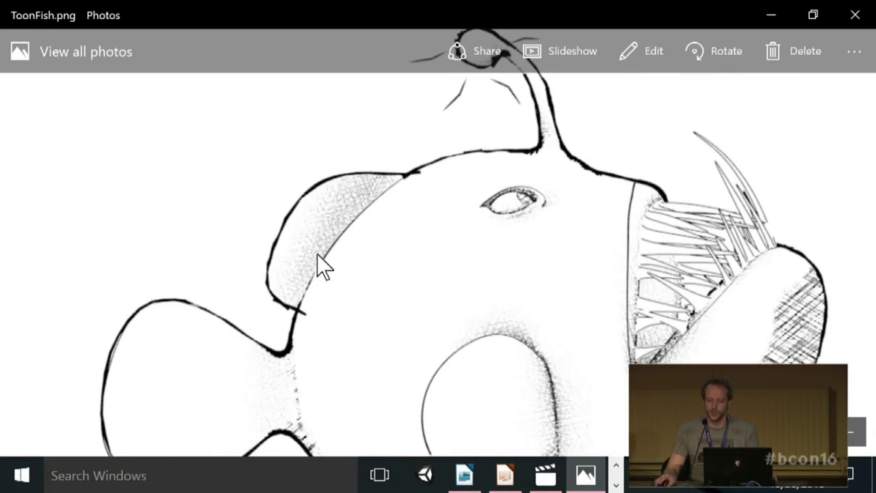
ctrl+scroll(315, 265, down, 4)
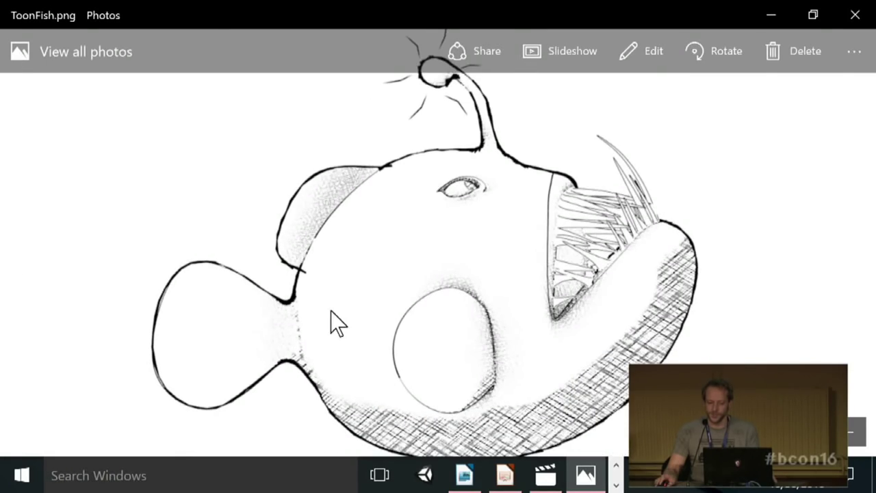
ctrl+scroll(328, 284, up, 1)
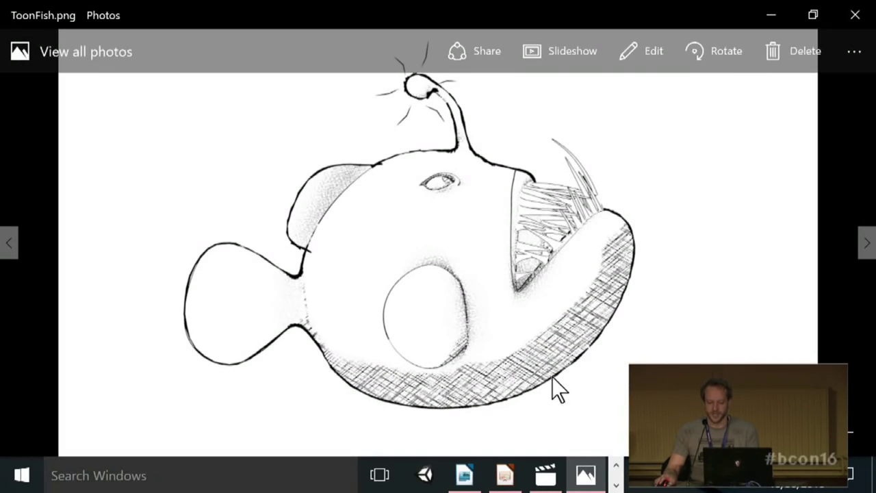
- Glance at ToonFishSepia.png, then return to ToonFish.png and zoom again
key(Right)
key(Left)
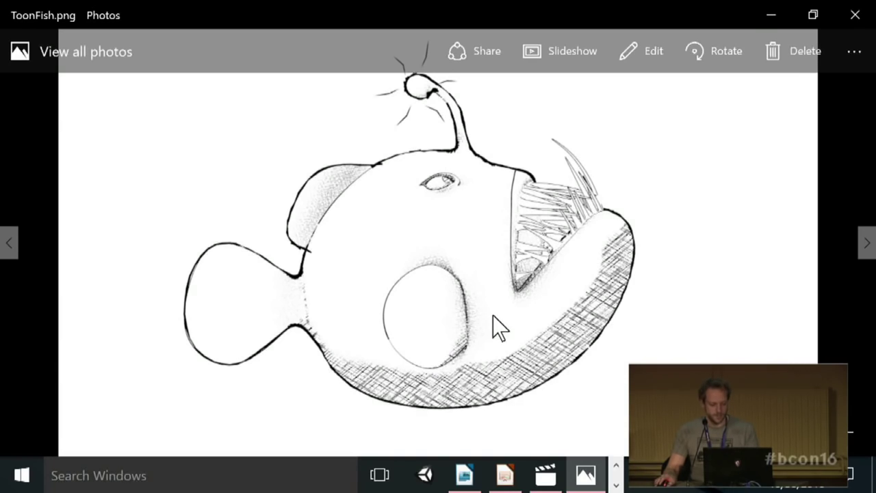
ctrl+scroll(493, 322, down, 1)
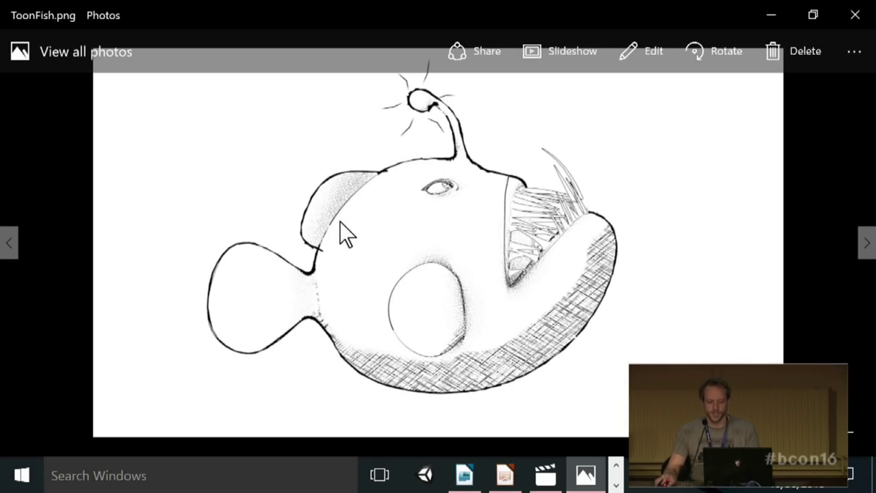
scroll(346, 219, up, 1)
scroll(349, 223, down, 1)
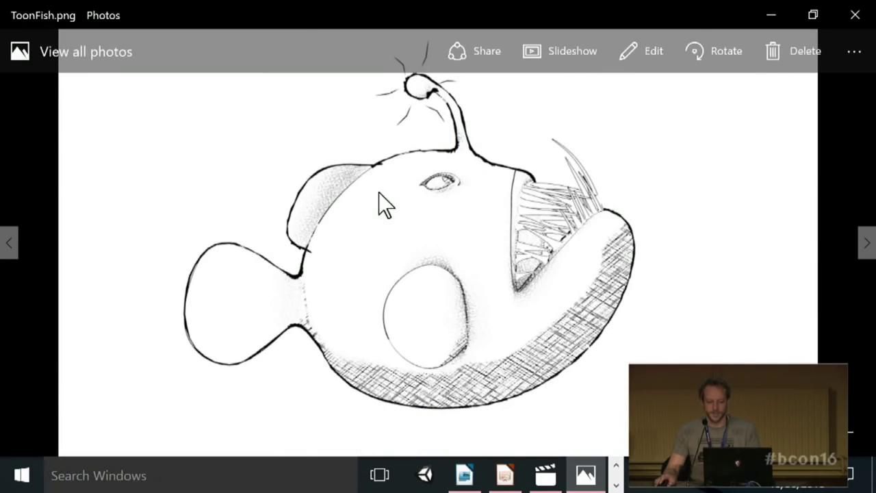
- Close Photos and open Crosshatch3.blend from the Bcon2016 folder in Blender
click(853, 17)
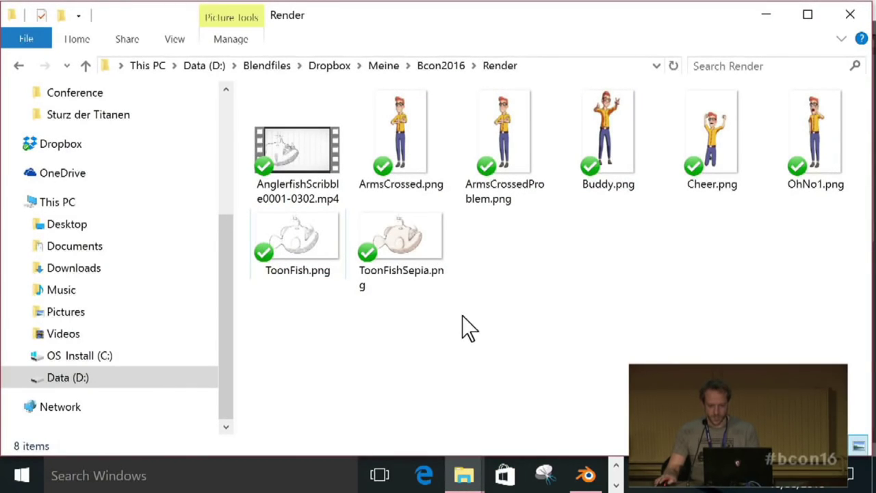
key(BackSpace)
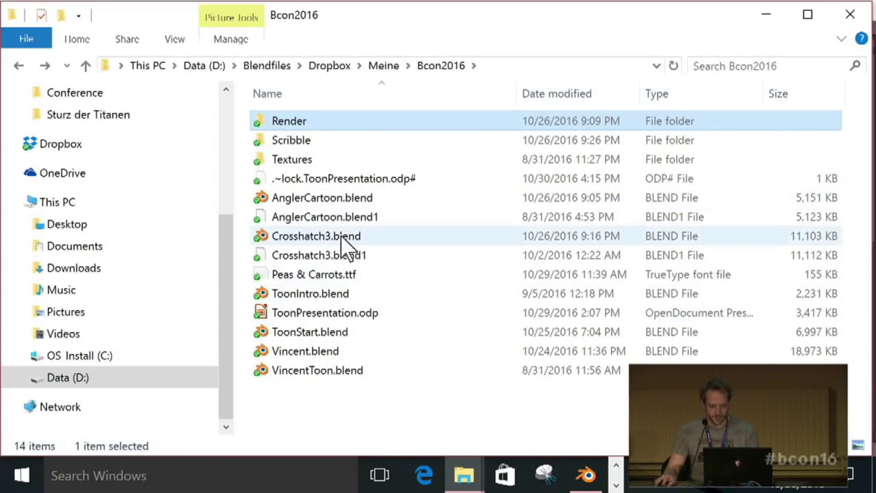
click(368, 245)
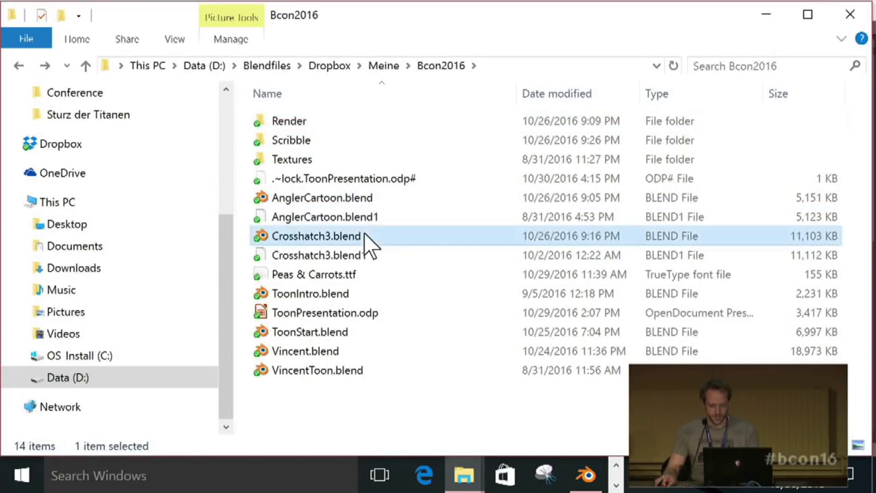
double_click(367, 244)
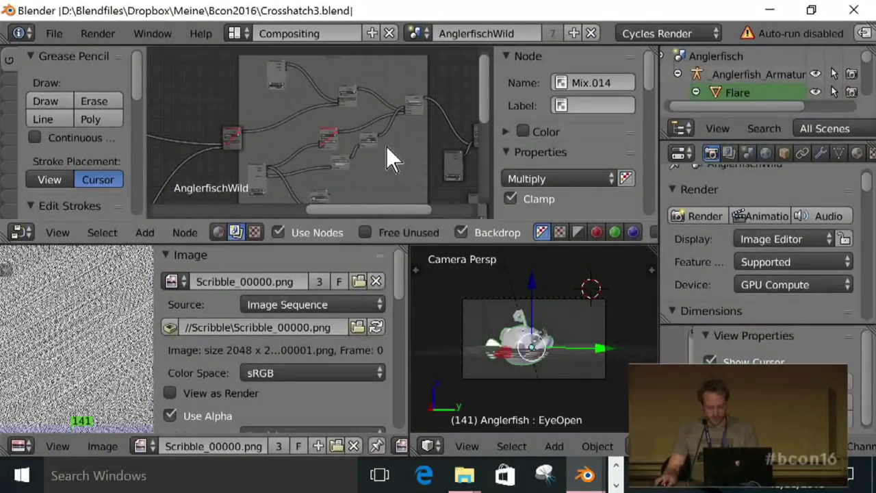
- Inspect Crosshatch3's maximized node editor, then open AnglerCartoon.blend from Explorer
key(ctrl+space)
scroll(489, 207, down, 5)
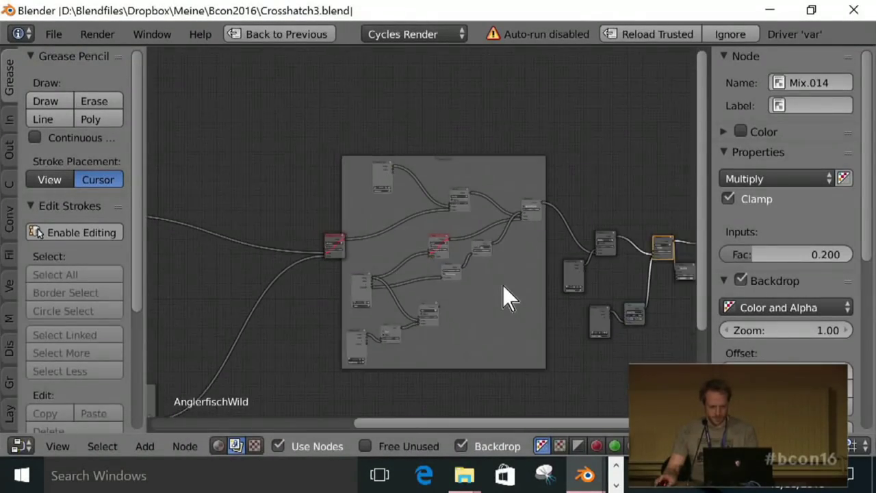
scroll(504, 286, down, 3)
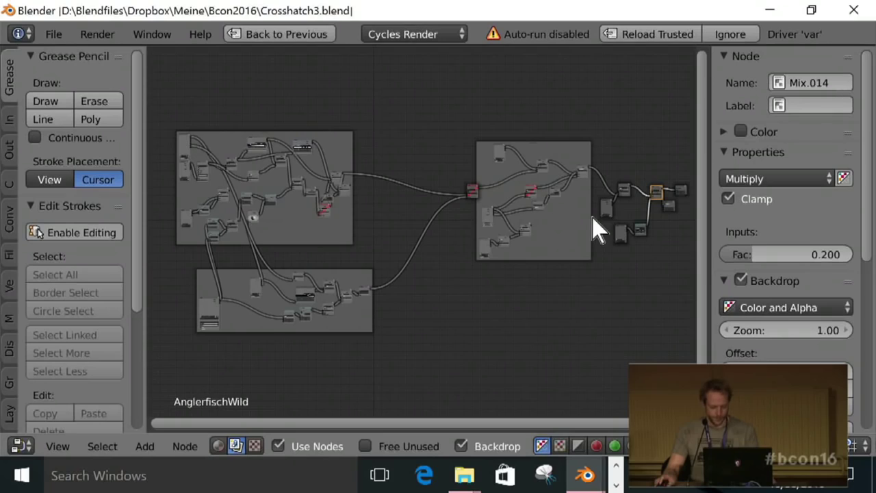
click(770, 9)
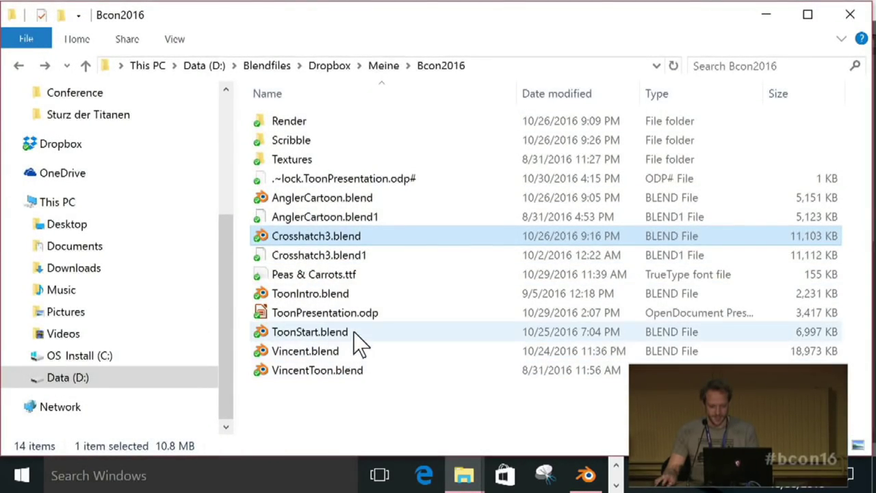
double_click(363, 198)
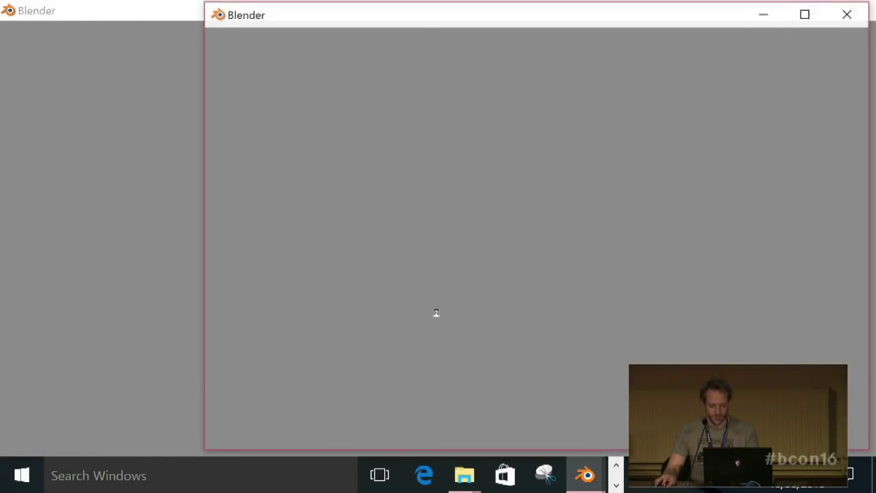
- Maximize AnglerCartoon's node editor and render frame 86 with F12
scroll(360, 164, down, 3)
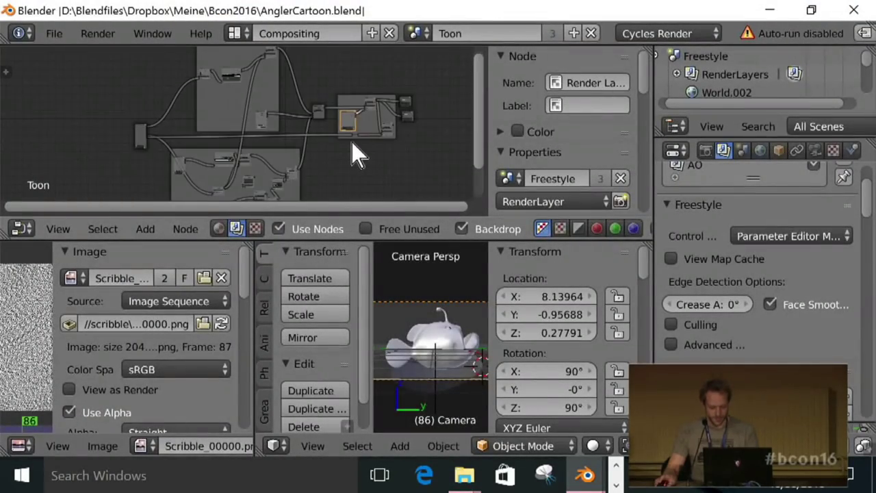
key(ctrl+space)
scroll(397, 196, down, 3)
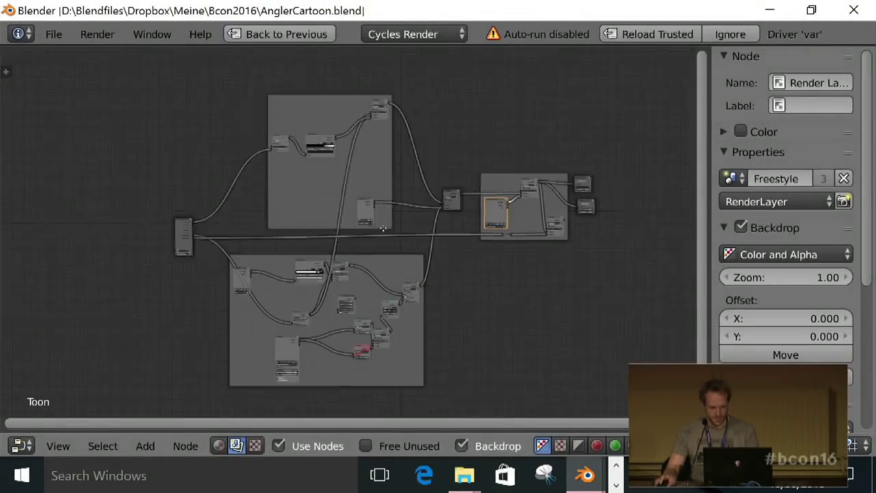
scroll(370, 219, up, 2)
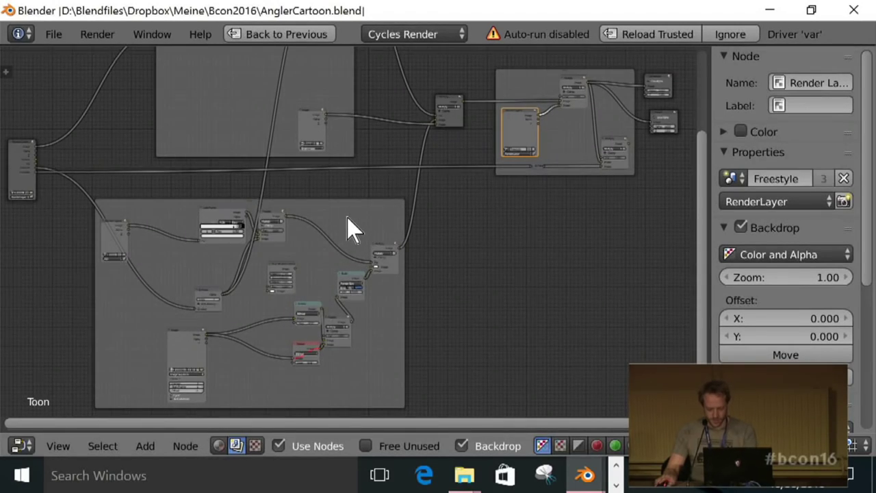
key(F12)
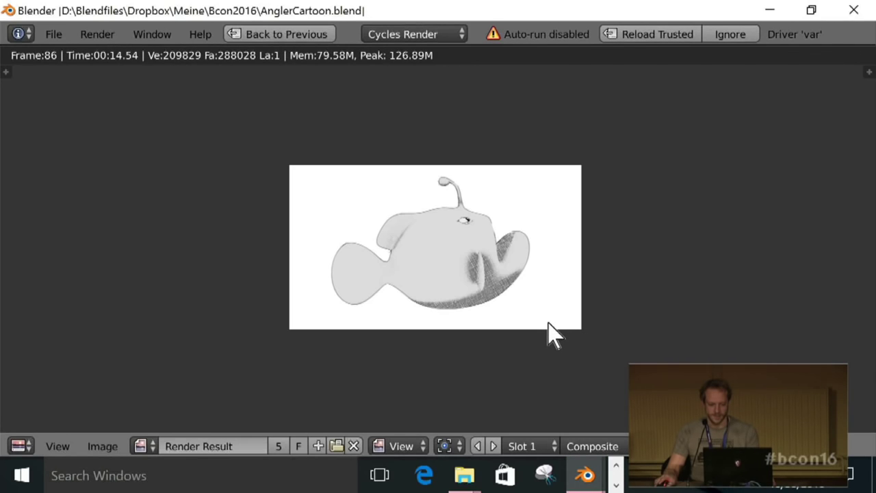
- Leave the render view and select the Shaded Area node frame
key(Escape)
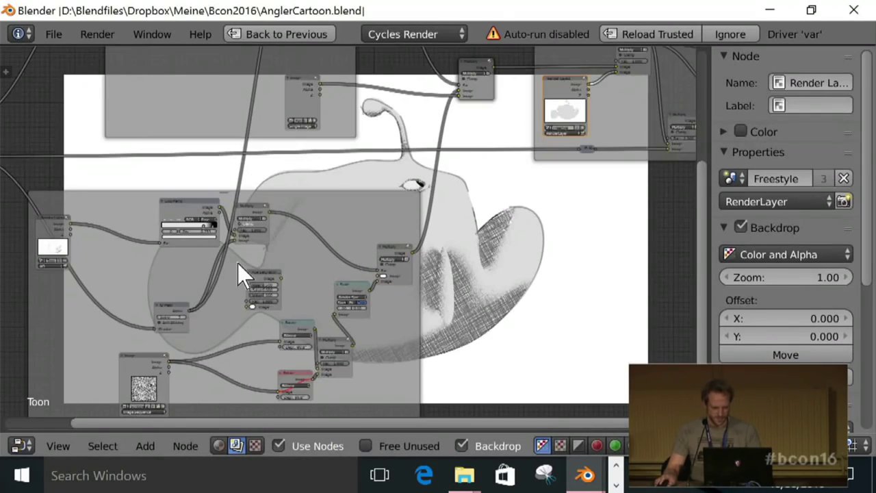
scroll(239, 260, up, 3)
scroll(445, 231, down, 2)
click(410, 240)
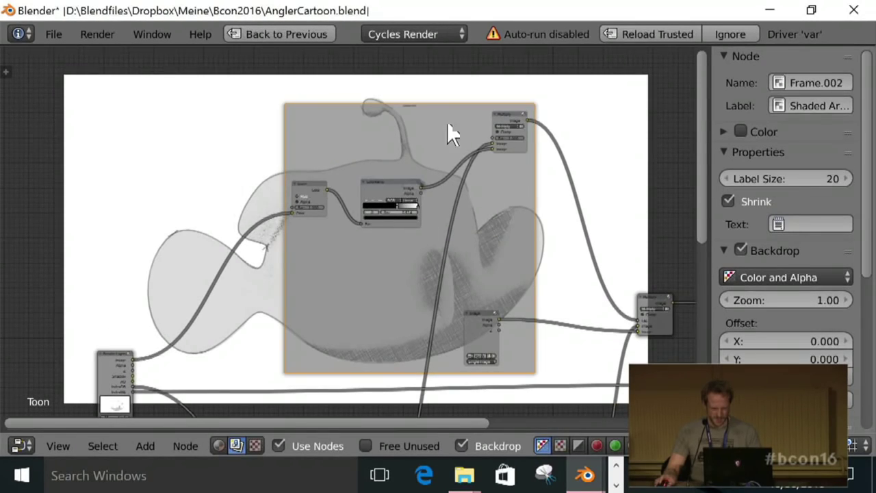
scroll(454, 75, up, 2)
middle_drag(454, 66, 408, 239)
scroll(405, 226, up, 2)
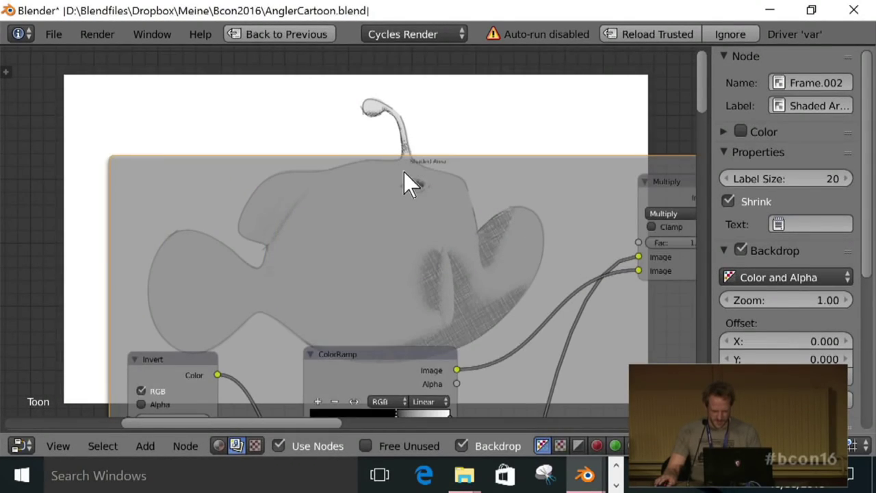
scroll(408, 182, down, 3)
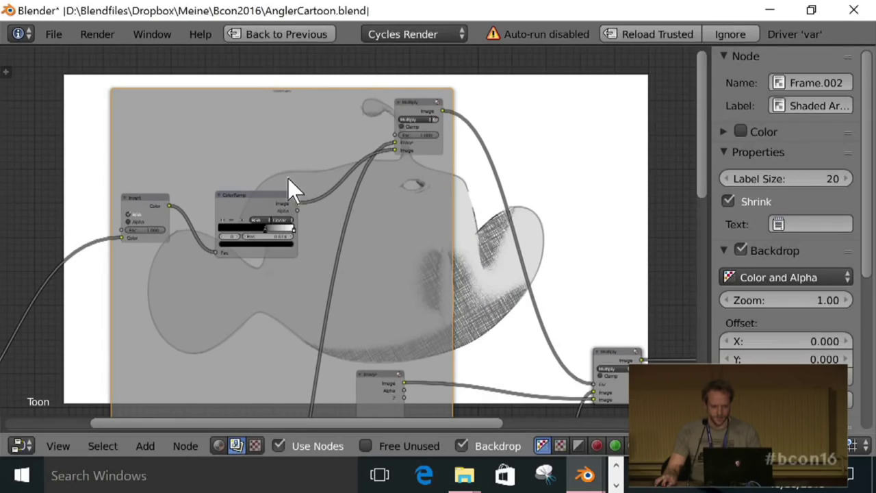
- Preview the ColorRamp and move its black stop to 0.016 and white stop to 0.689
ctrl+shift+click(251, 212)
middle_drag(379, 225, 550, 226)
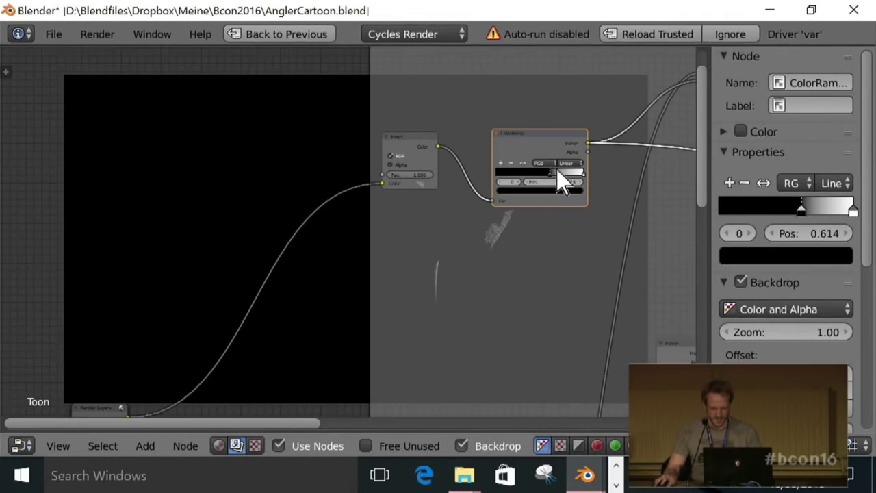
drag(548, 176, 499, 177)
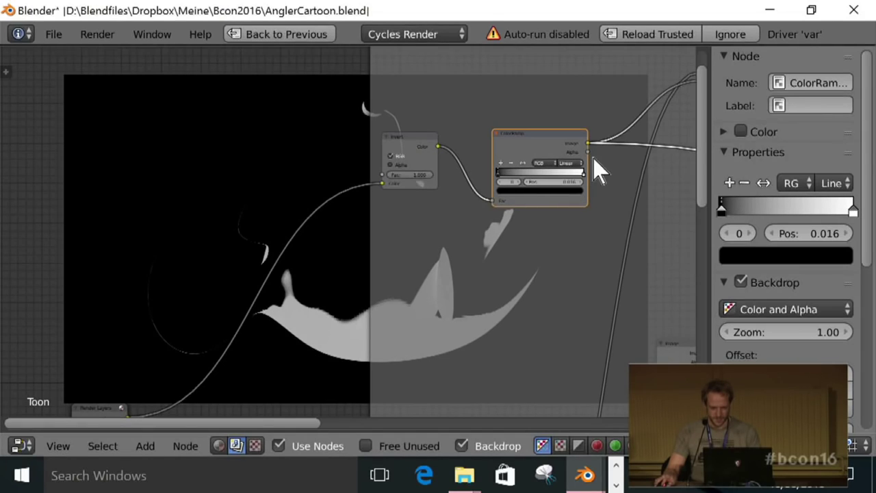
drag(582, 180, 556, 180)
- Preview the Render Layers output and the second color ramp's mask on the backdrop
middle_drag(548, 211, 47, 299)
scroll(786, 274, down, 2)
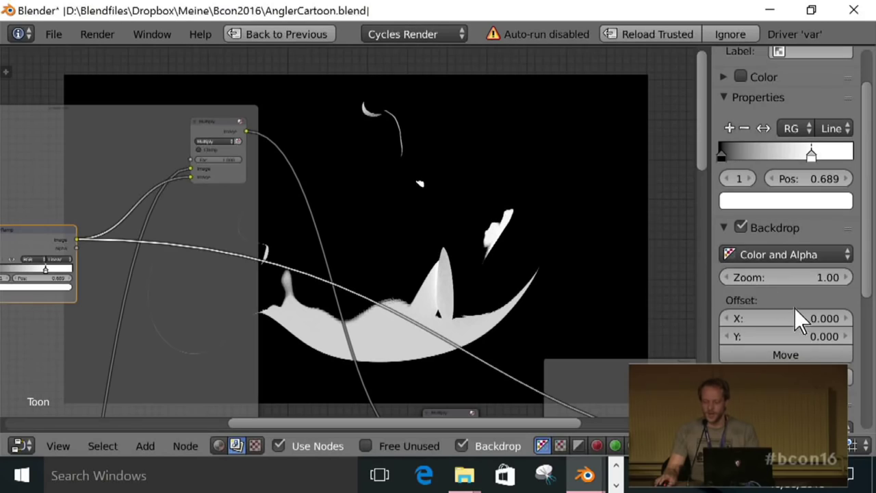
middle_drag(260, 255, 304, 182)
scroll(358, 304, down, 2)
middle_drag(358, 303, 541, 143)
scroll(417, 254, up, 3)
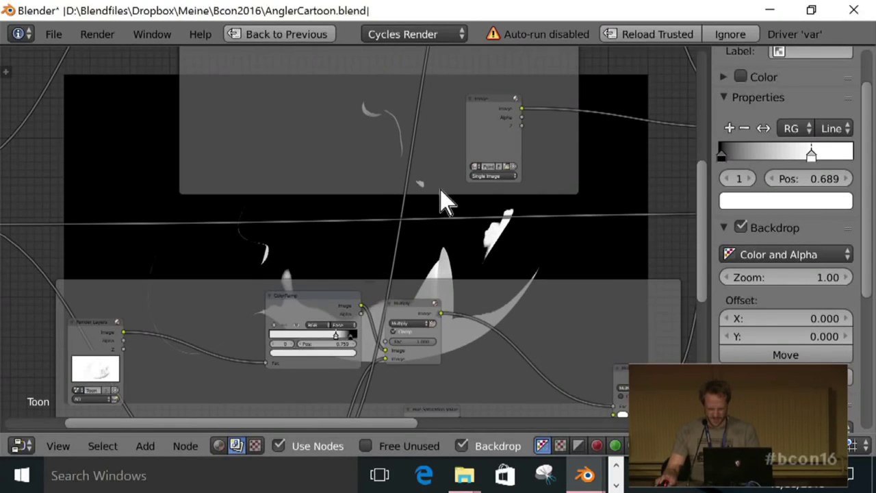
middle_drag(383, 276, 391, 117)
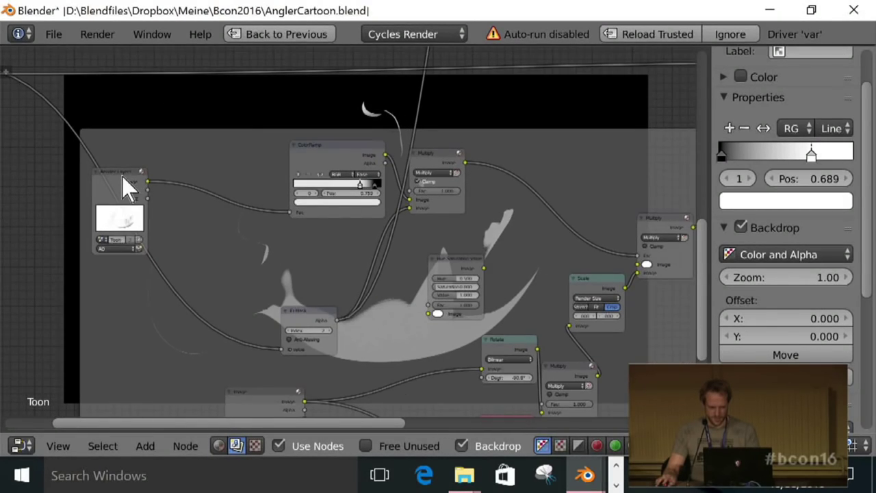
ctrl+shift+click(122, 176)
ctrl+shift+click(341, 146)
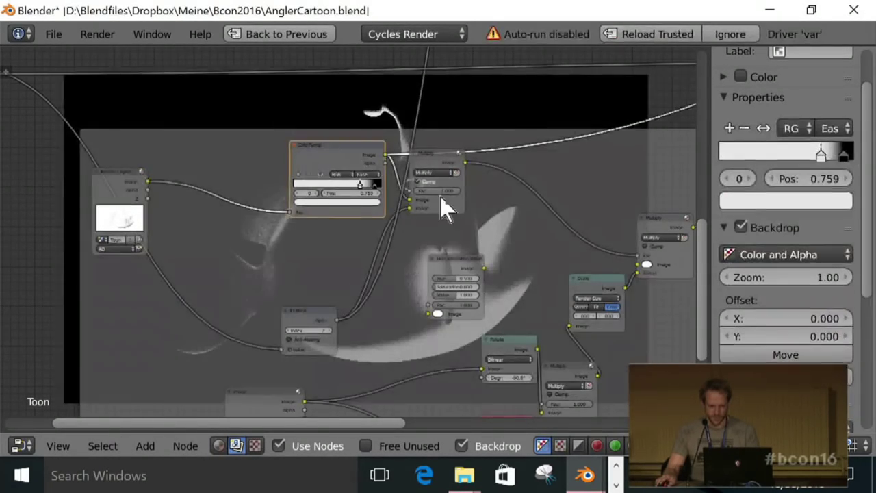
scroll(459, 211, up, 2)
middle_drag(459, 212, 356, 176)
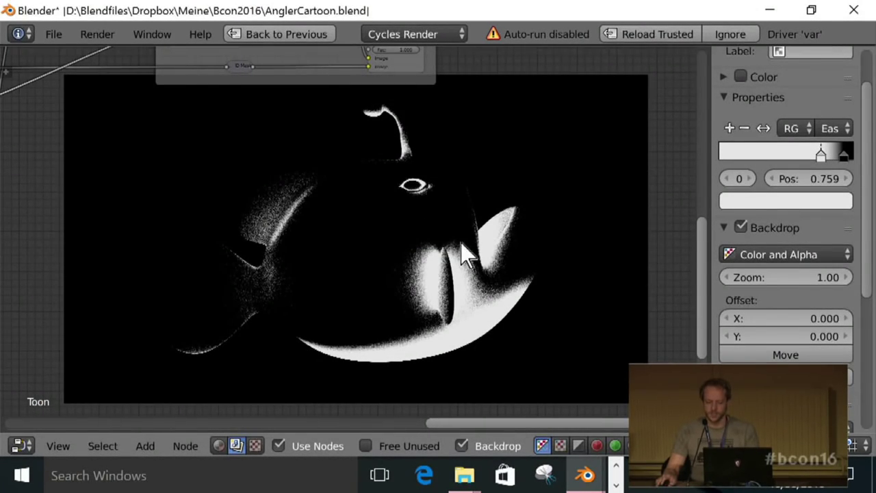
middle_drag(288, 89, 376, 177)
- Preview the Freestyle render layer on the backdrop and centre its node frame
ctrl+shift+click(254, 205)
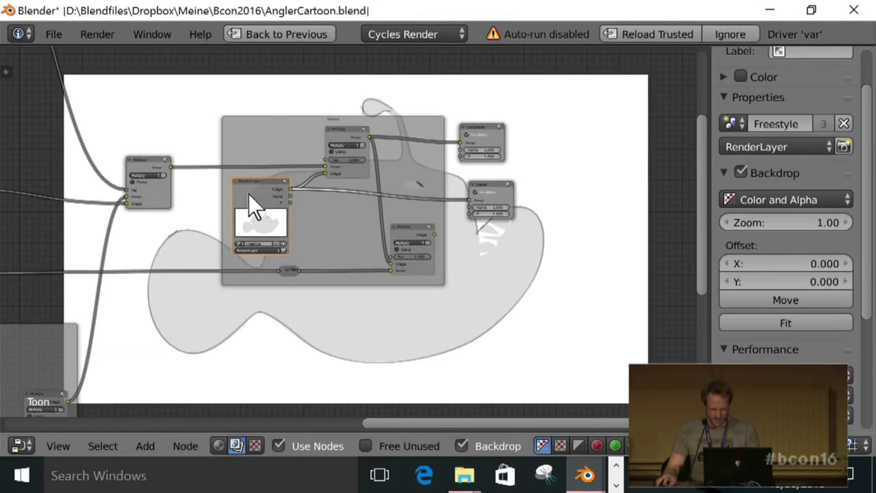
middle_drag(254, 205, 630, 239)
scroll(433, 283, up, 5)
scroll(490, 187, down, 4)
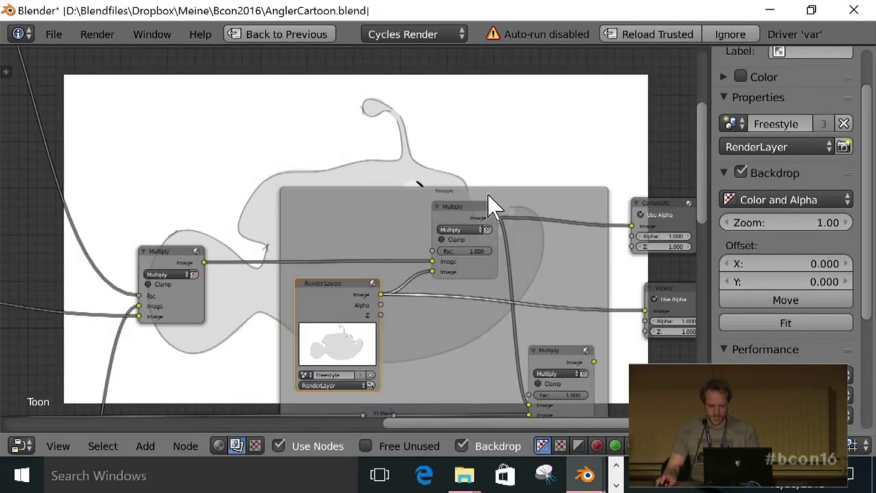
middle_drag(279, 115, 266, 222)
scroll(265, 223, down, 3)
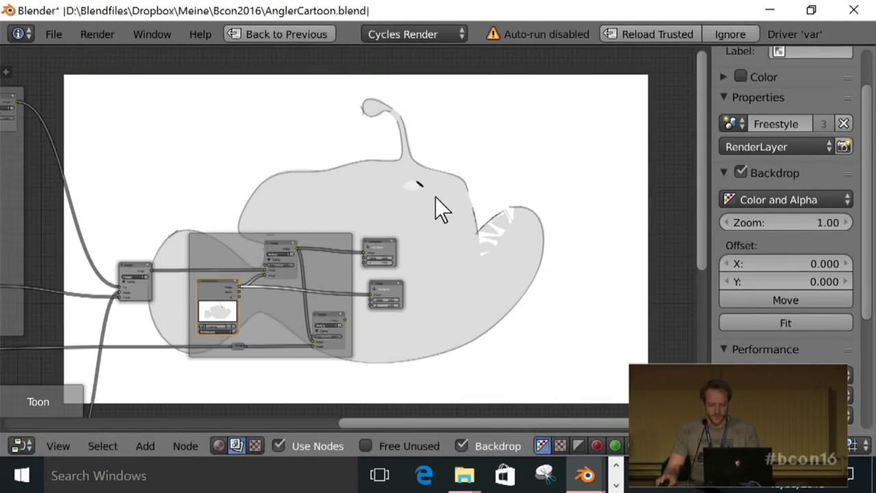
scroll(439, 210, up, 3)
middle_drag(438, 209, 425, 233)
scroll(439, 230, up, 3)
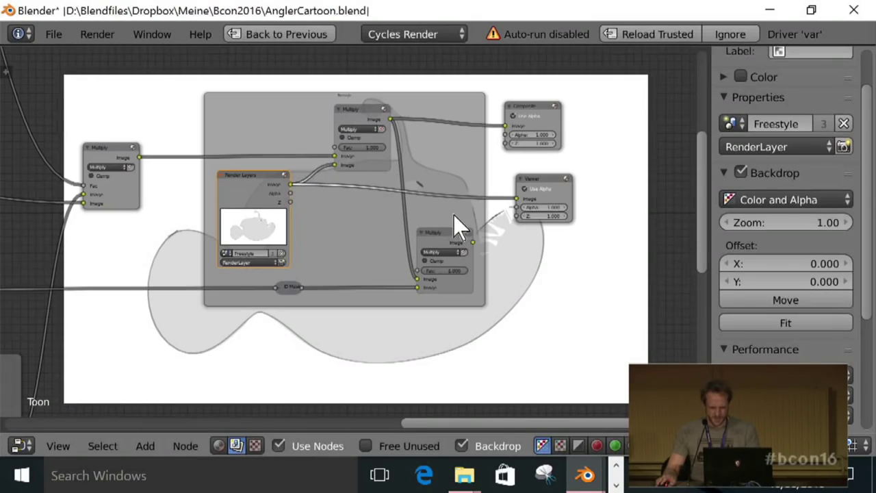
- Preview the lower Multiply node's hatched anglerfish, then bring up the window switcher
ctrl+shift+click(440, 237)
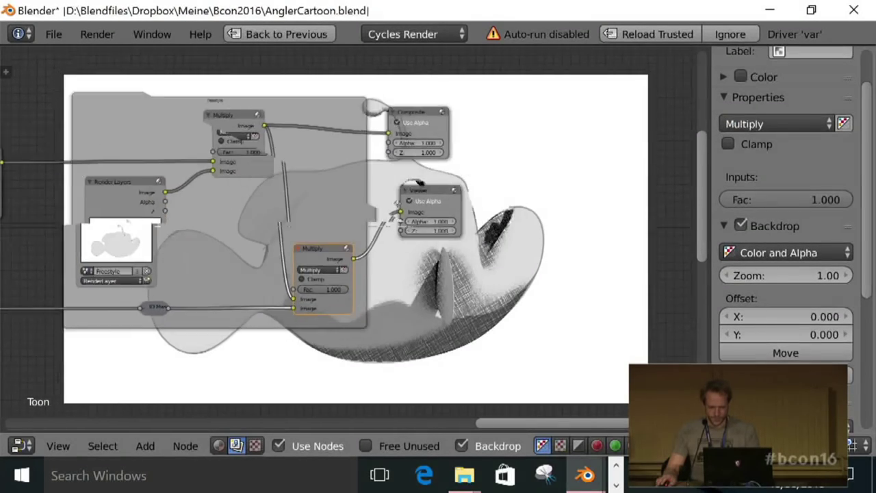
middle_drag(124, 274, 316, 363)
key(alt+Tab)
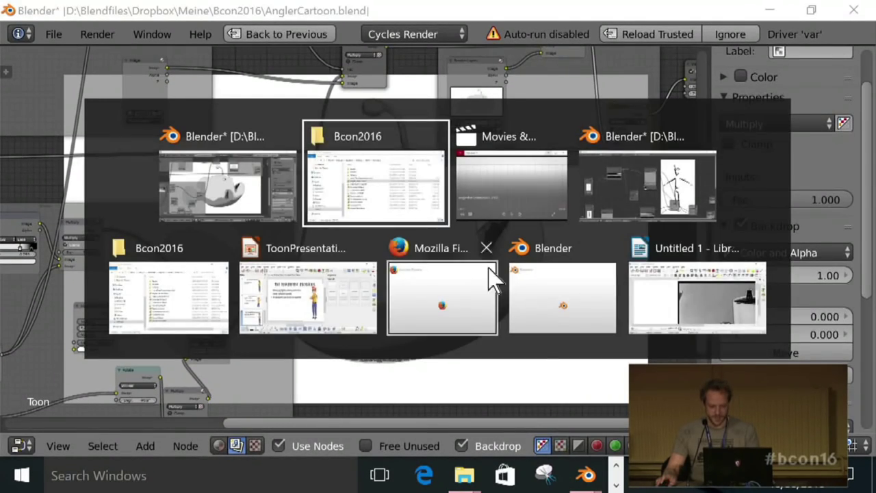
- Play the AnglerfishScribble0001-0302 clip full screen from 0:00:05, then exit full screen
click(538, 154)
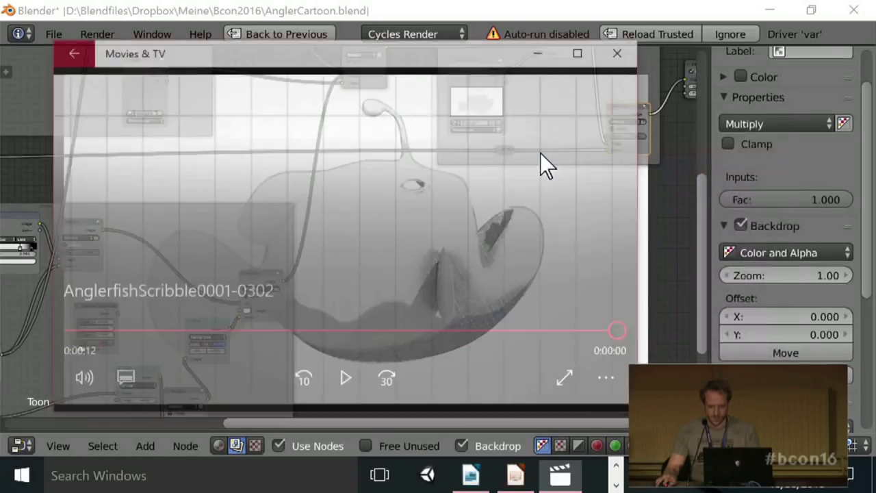
click(268, 307)
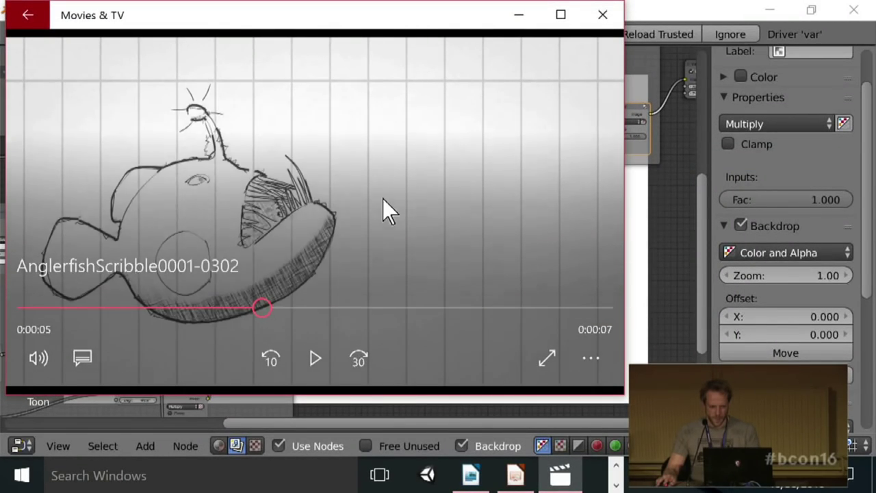
double_click(383, 199)
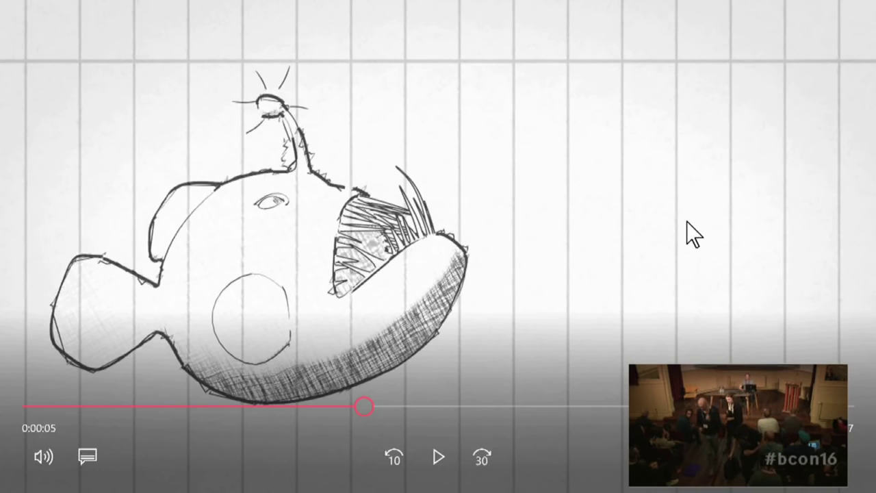
key(Escape)
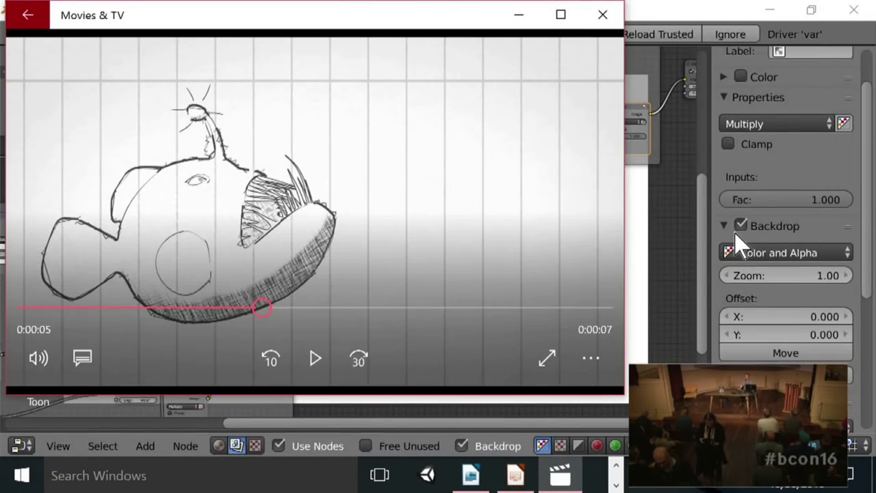
- Switch to the Bcon2016 folder, enter Scribble, and open Scribble_00000.png in Photos
click(681, 226)
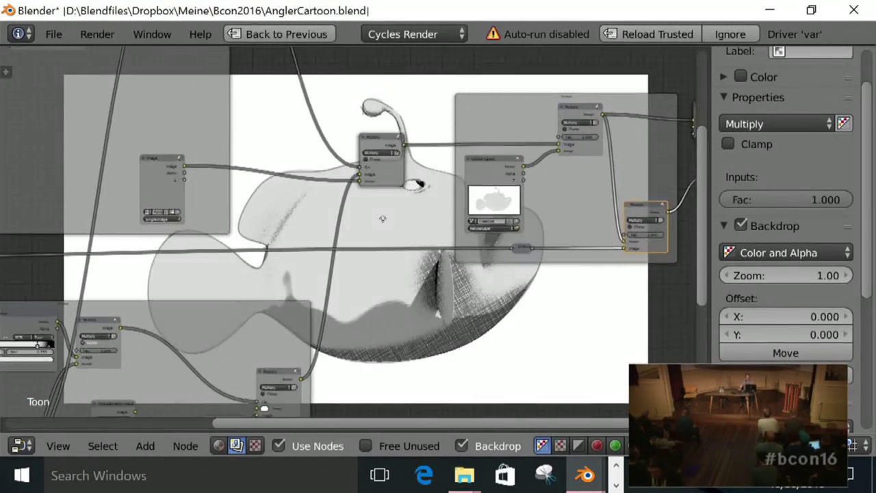
key(alt+Tab)
key(Tab)
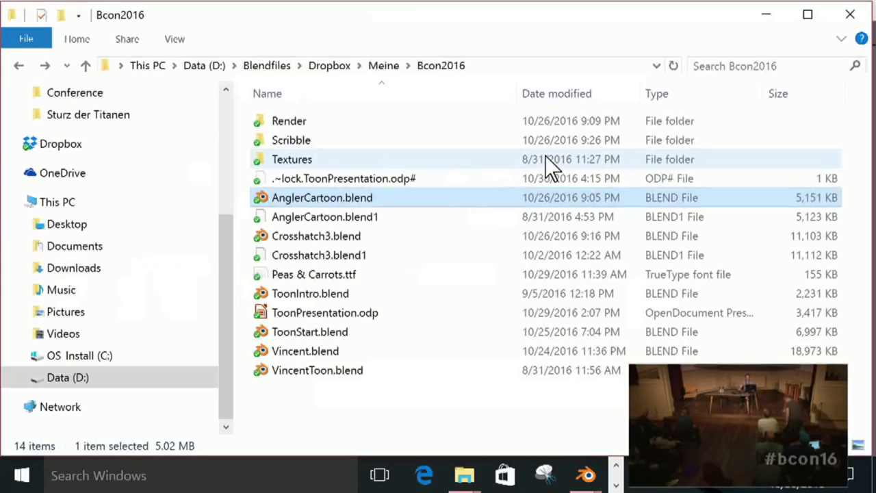
click(342, 139)
double_click(346, 146)
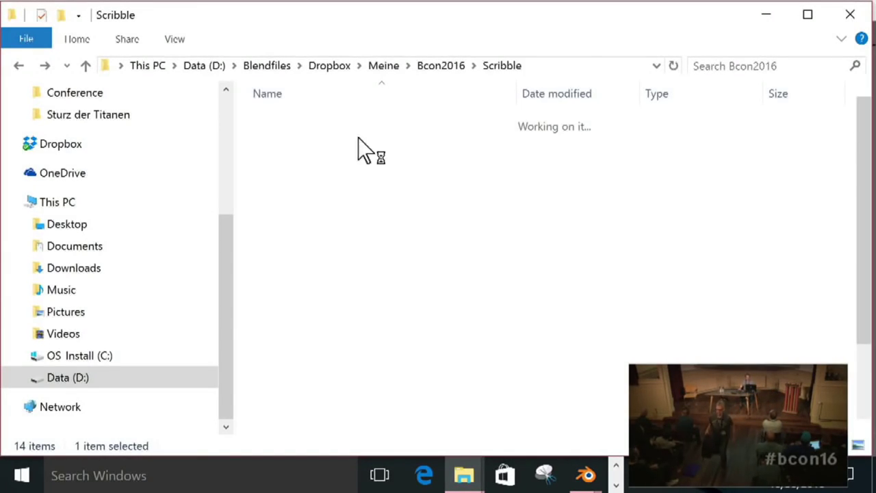
scroll(589, 274, down, 2)
scroll(594, 301, up, 2)
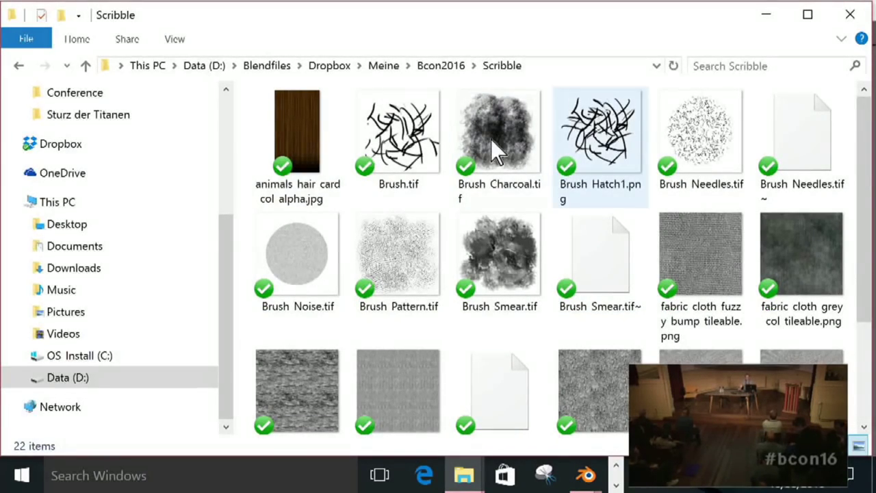
scroll(733, 249, down, 3)
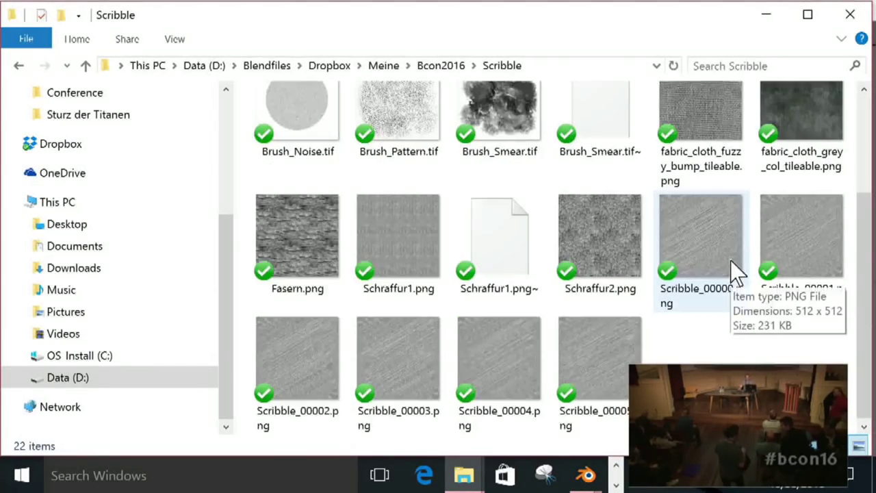
double_click(703, 250)
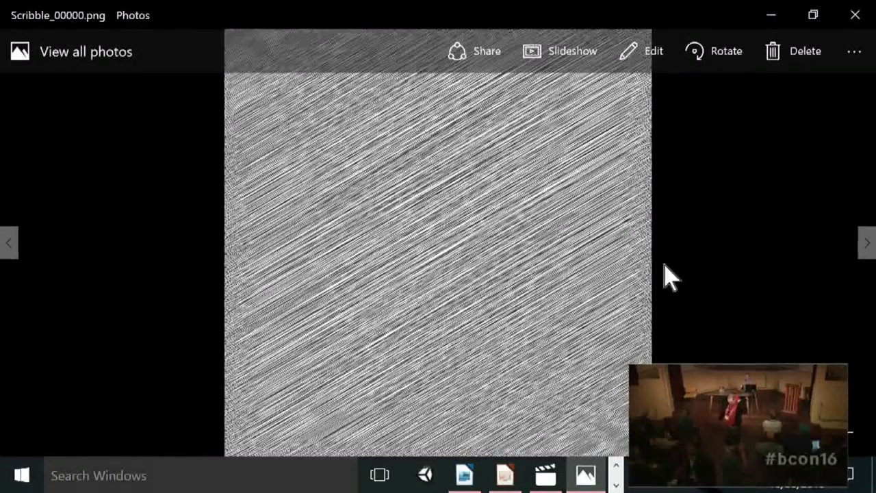
- Page back and forth through Scribble_00001, Scribble_00002 and Fasern.png in Photos
key(Right)
key(Left)
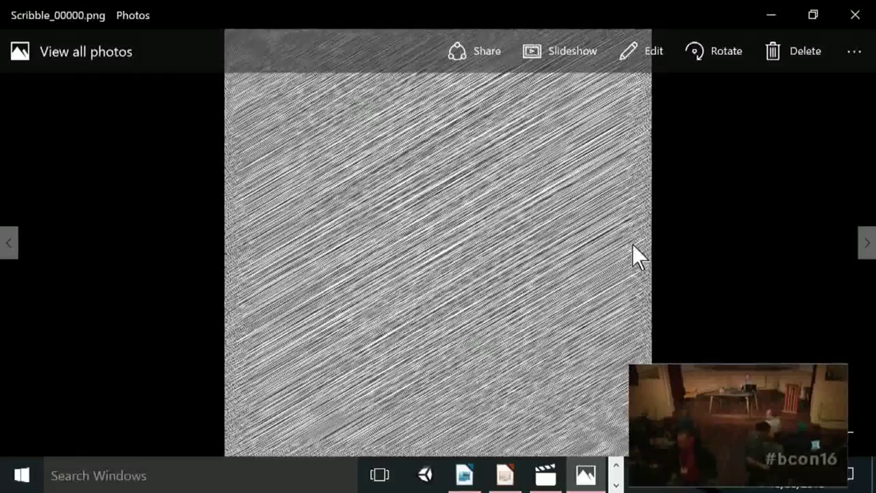
key(Right)
key(Right)
key(Left)
key(Left)
key(Right)
key(Right)
key(Right)
key(Left)
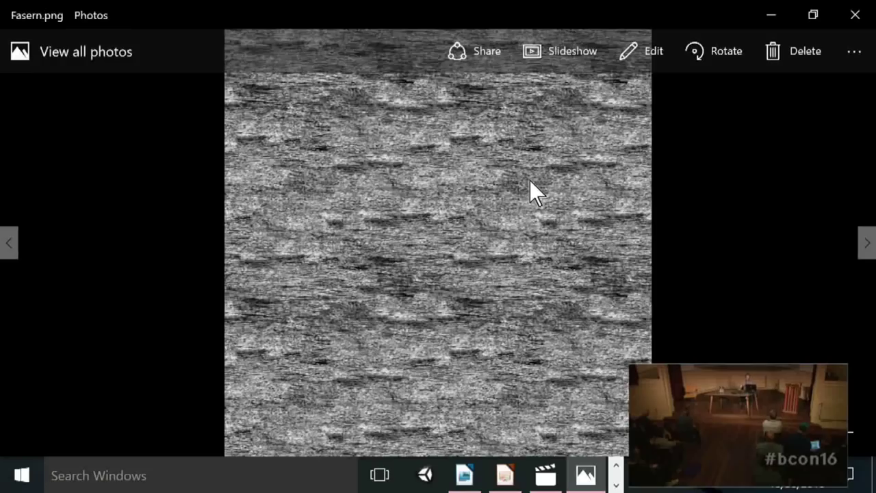
key(Left)
key(Left)
key(Left)
key(Left)
key(Right)
key(Right)
key(Right)
key(Right)
- Back in Impress, view slide 9 'Some Solutions' then slide 10 'The Remaining Problems'
click(504, 475)
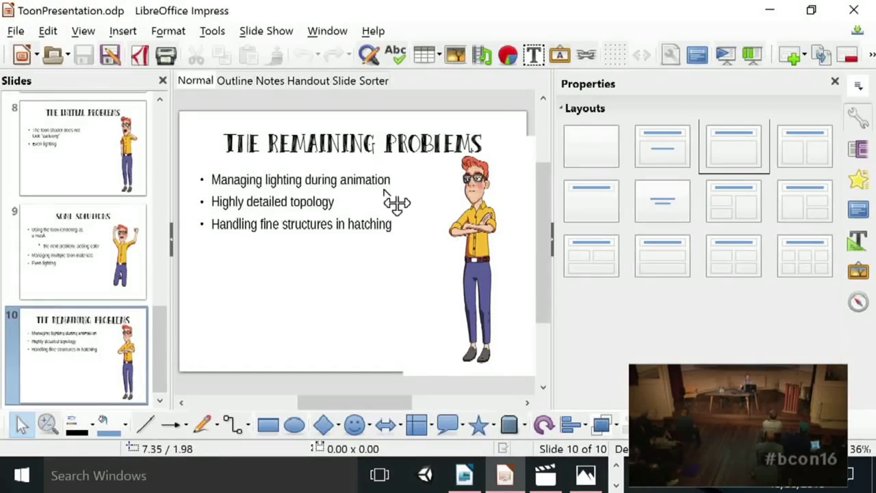
click(109, 233)
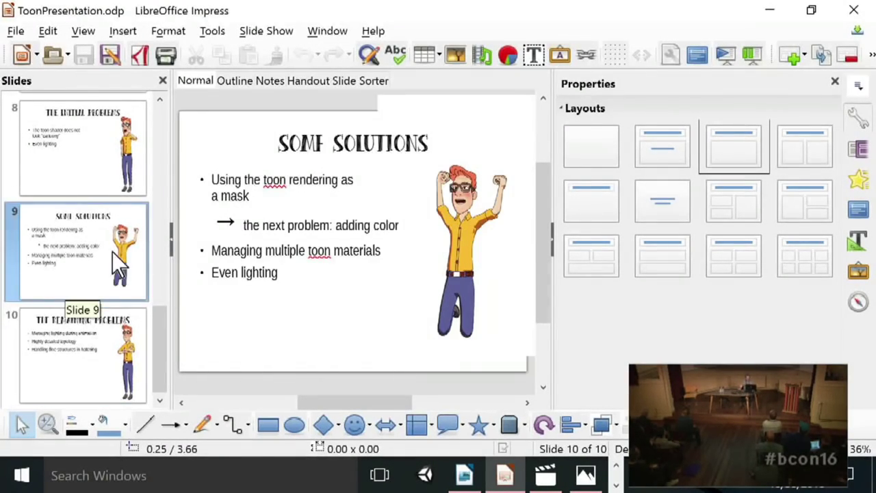
click(82, 341)
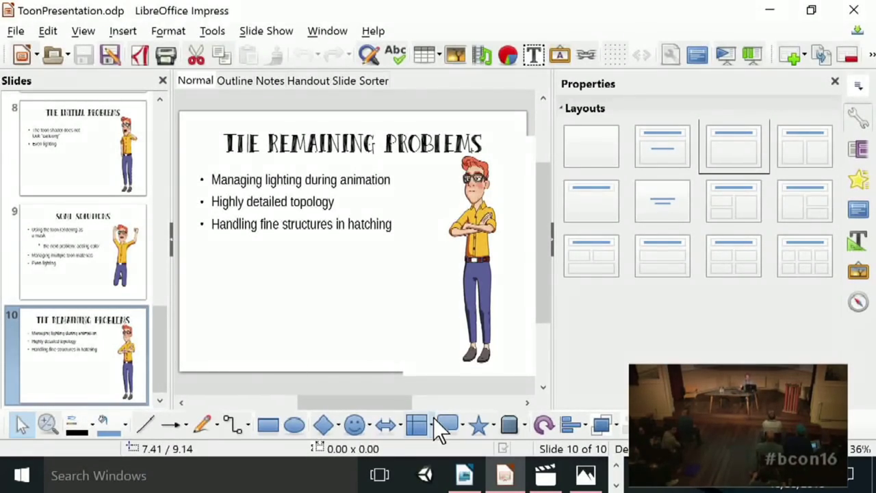
key(alt+Tab)
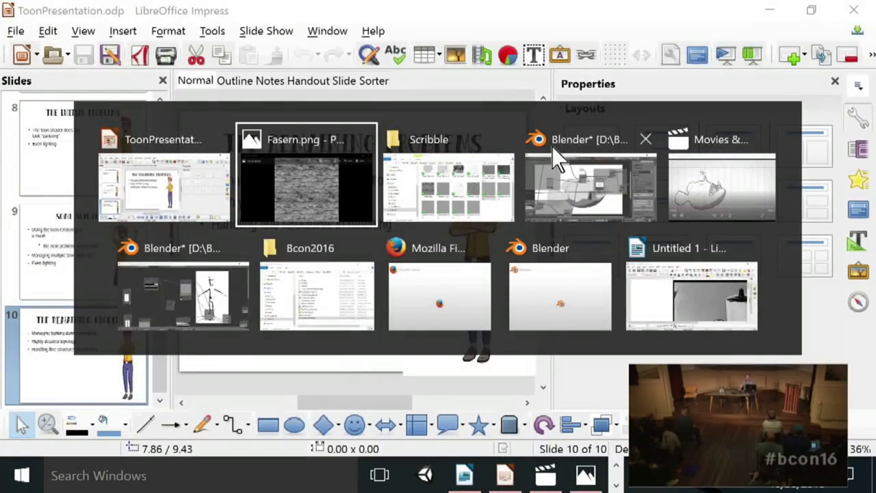
- Switch to the AnglerCartoon Blender window and pan around its compositing node tree
click(591, 176)
middle_drag(421, 331, 529, 217)
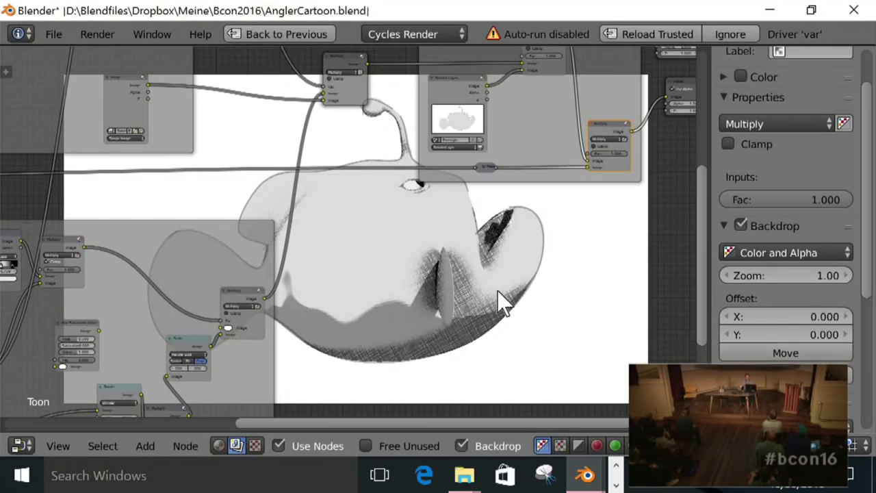
middle_drag(235, 273, 420, 327)
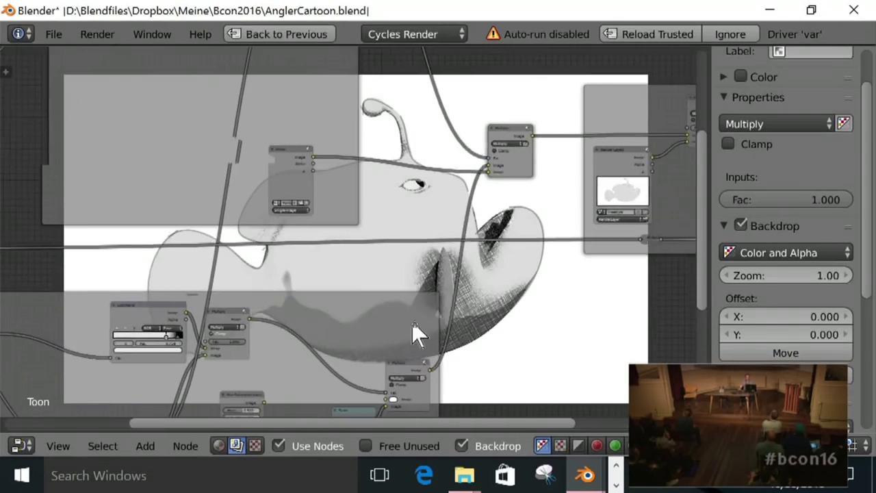
- Select the compositing Image node with the unloadable texture, then zoom out and pan across the toon tree
click(299, 155)
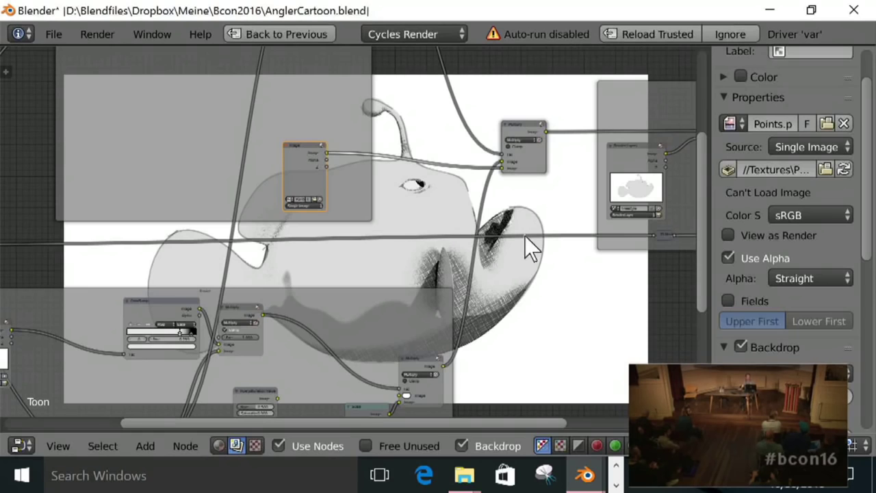
scroll(539, 239, down, 2)
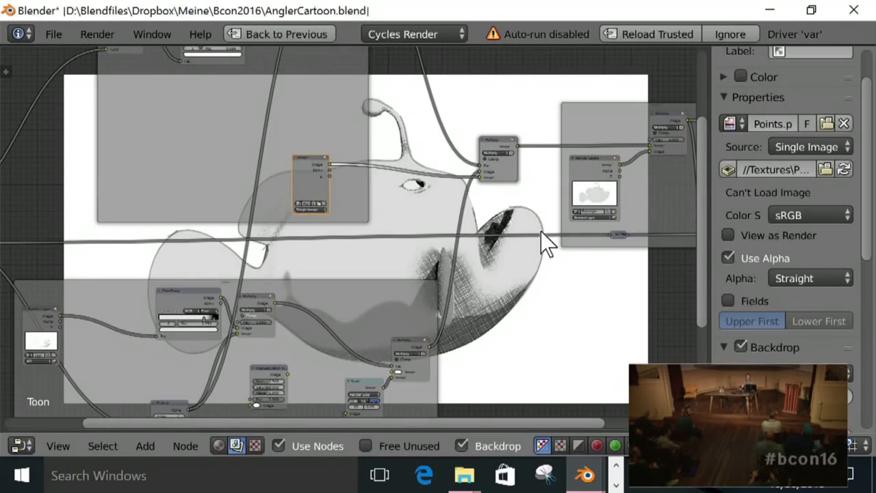
middle_drag(539, 271, 384, 183)
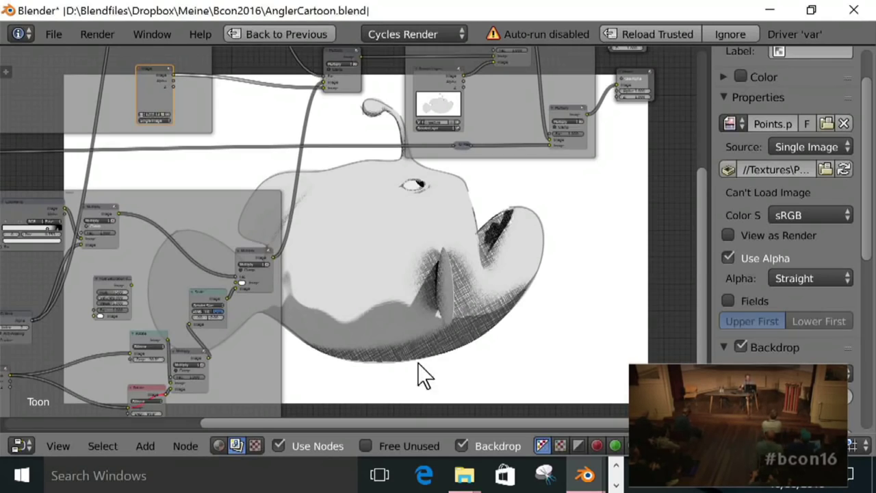
- Quit the AnglerCartoon session without saving and open ToonIntro.blend from the Bcon2016 folder
click(854, 9)
click(450, 310)
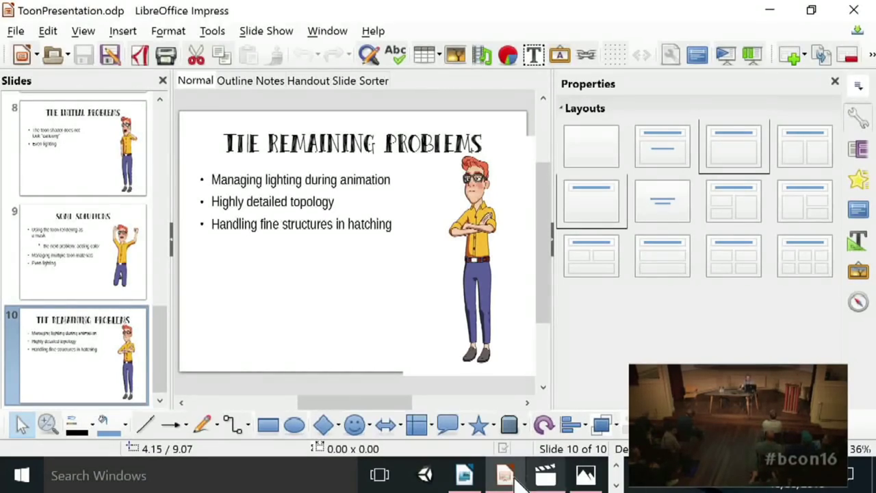
key(alt+Tab)
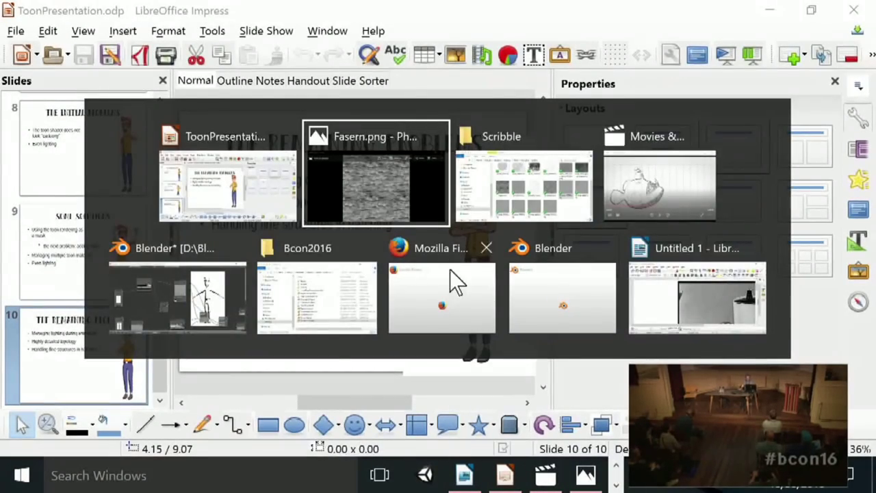
click(320, 311)
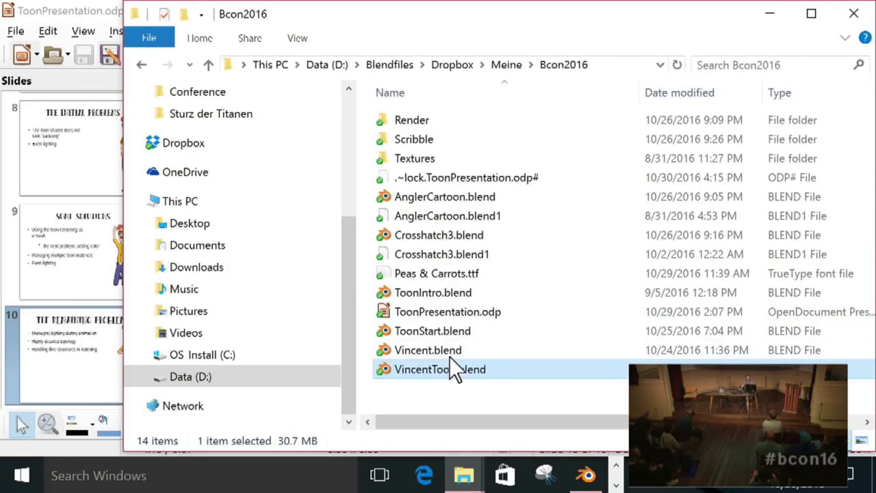
double_click(468, 296)
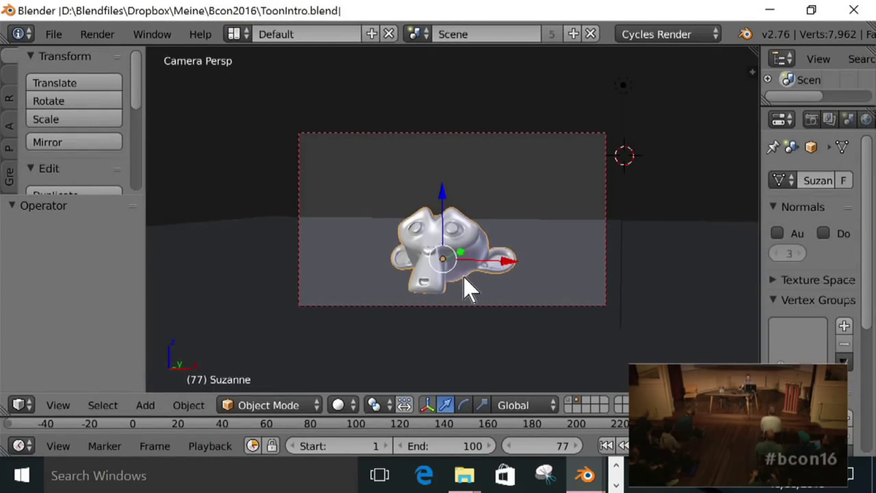
- Toggle the viewport shading and switch to the Compositing screen layout
key(shift+z)
key(z)
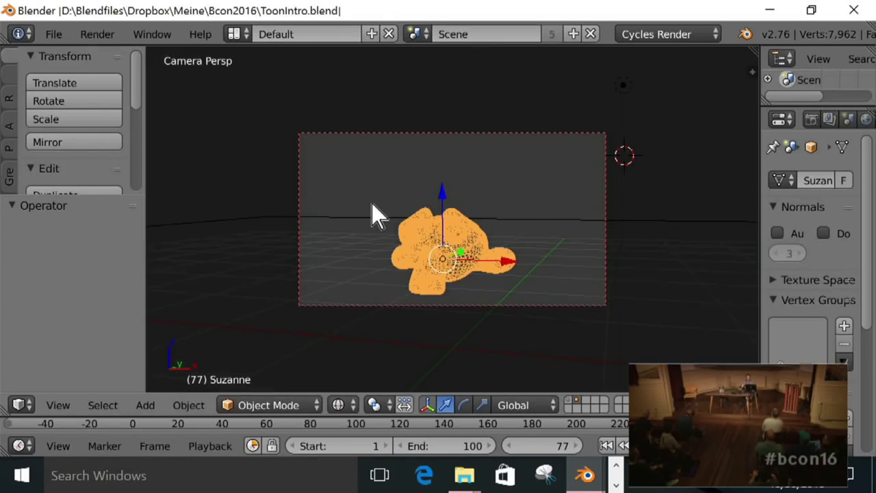
click(235, 33)
click(284, 97)
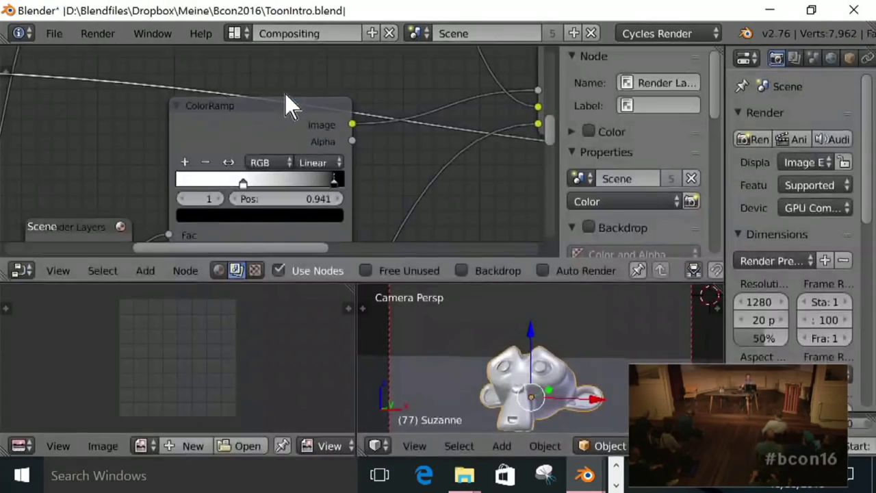
- Show a live Cycles render of Suzanne beside her Toon.002 material's shader nodes
key(shift+z)
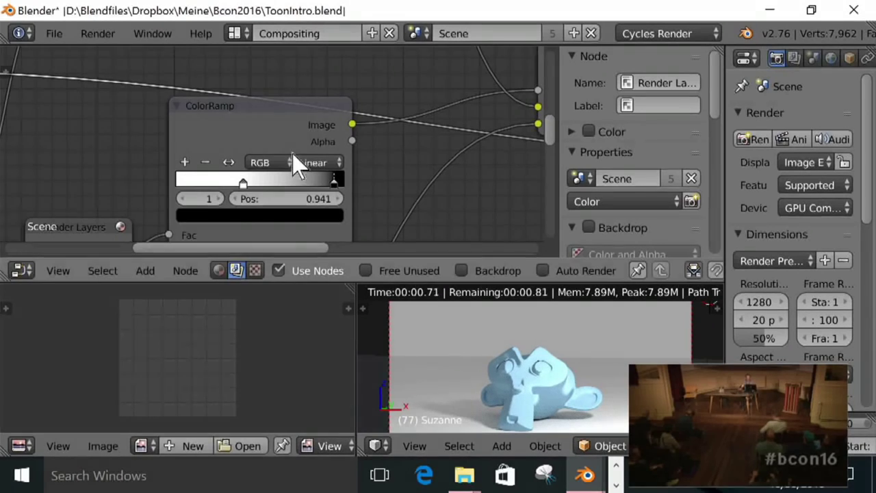
click(218, 271)
middle_drag(268, 180, 304, 205)
middle_drag(491, 418, 547, 270)
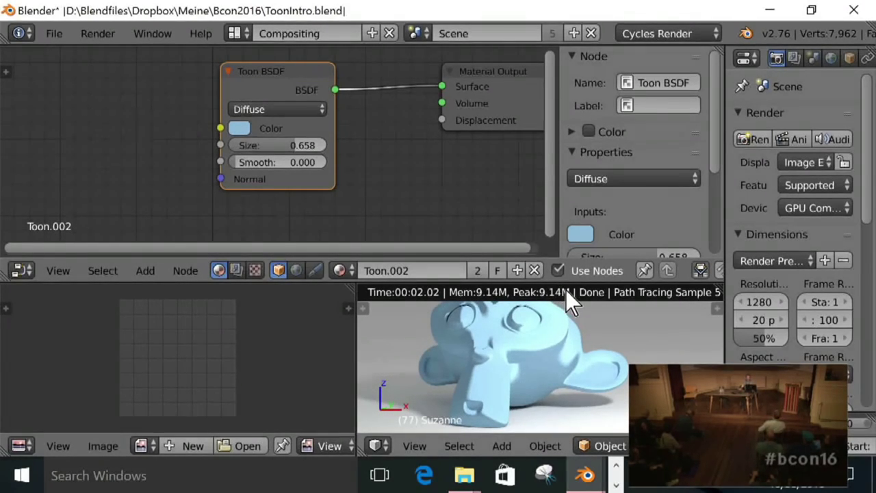
- Enlarge the camera view area and orbit to a low frontal view of Suzanne
drag(568, 274, 567, 199)
middle_drag(556, 352, 554, 338)
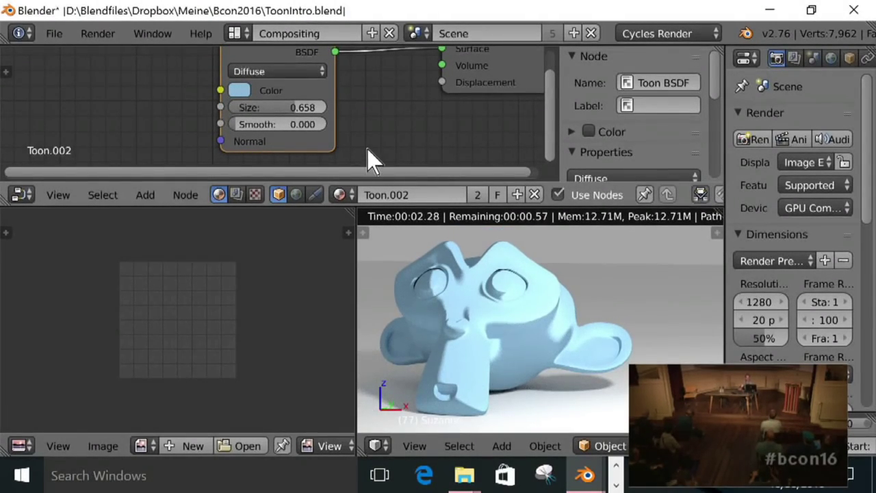
ctrl+scroll(324, 133, left, 3)
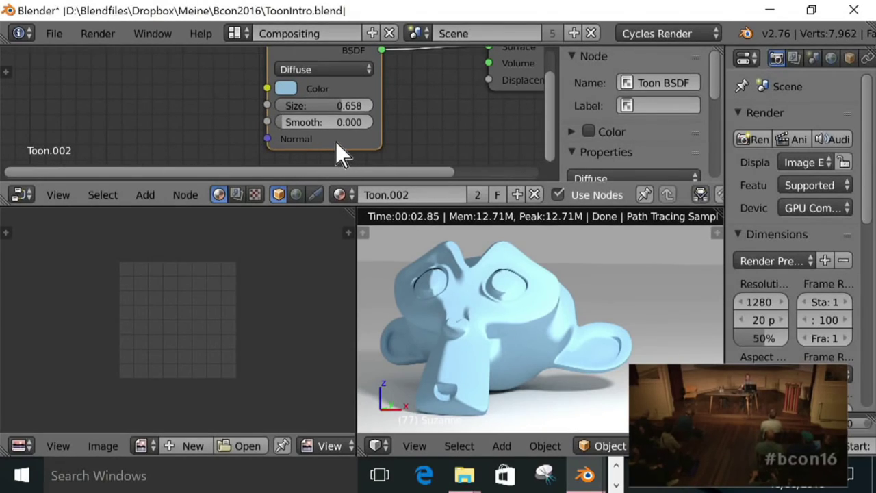
- Turn the lower-left area into a 3D View and return the camera view to solid shading
click(20, 445)
click(42, 421)
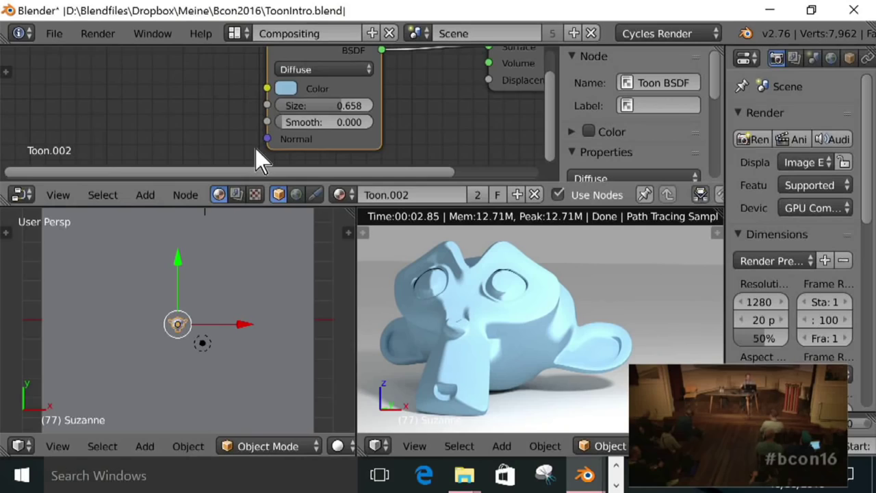
scroll(420, 111, down, 4)
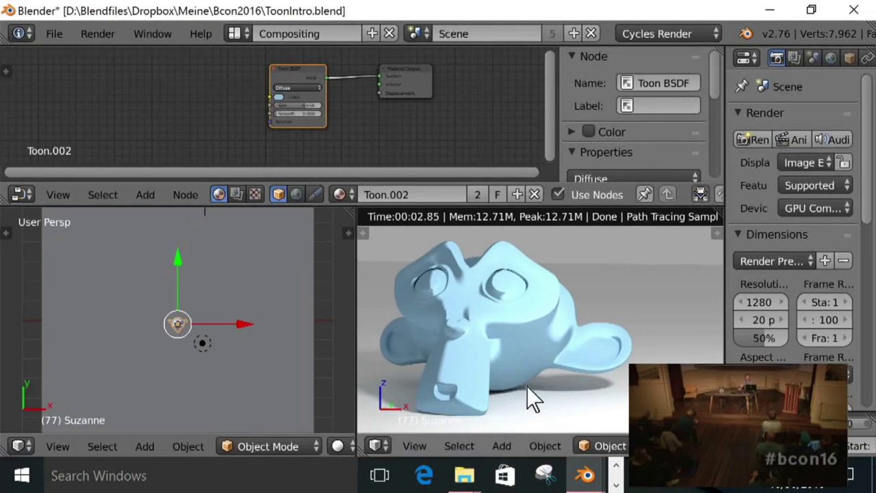
key(shift+z)
- Switch the render engine from Cycles to Blender Render
click(628, 32)
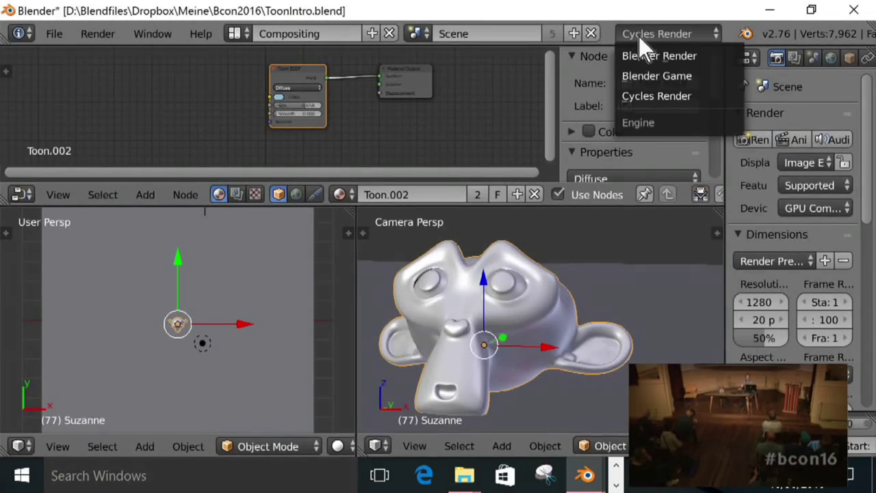
click(659, 57)
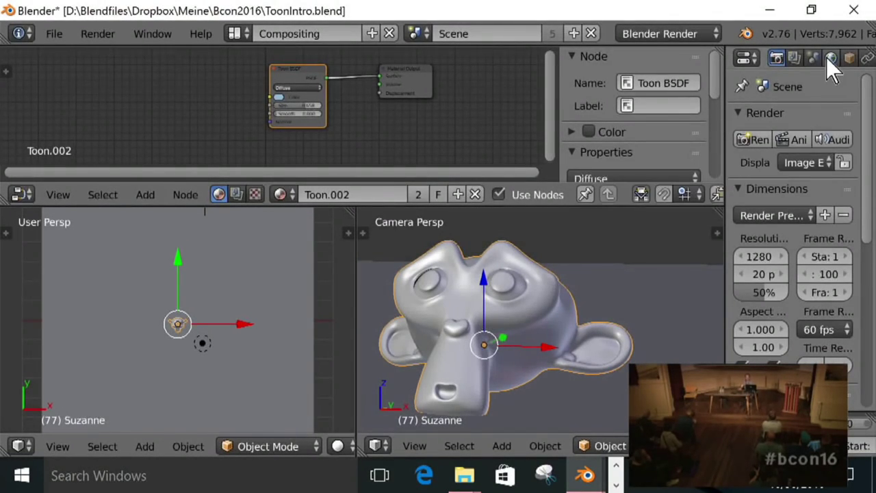
scroll(827, 57, right, 2)
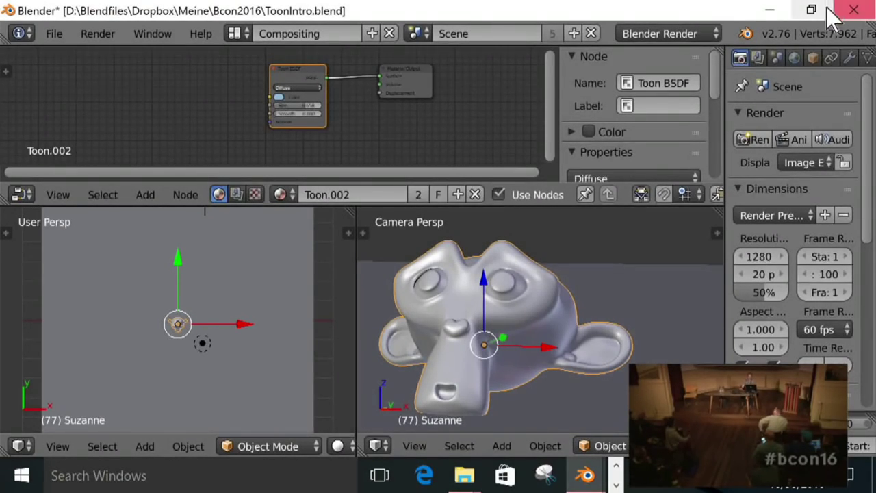
- Start a fresh default scene with the cube using Ctrl+N
key(ctrl+n)
click(590, 241)
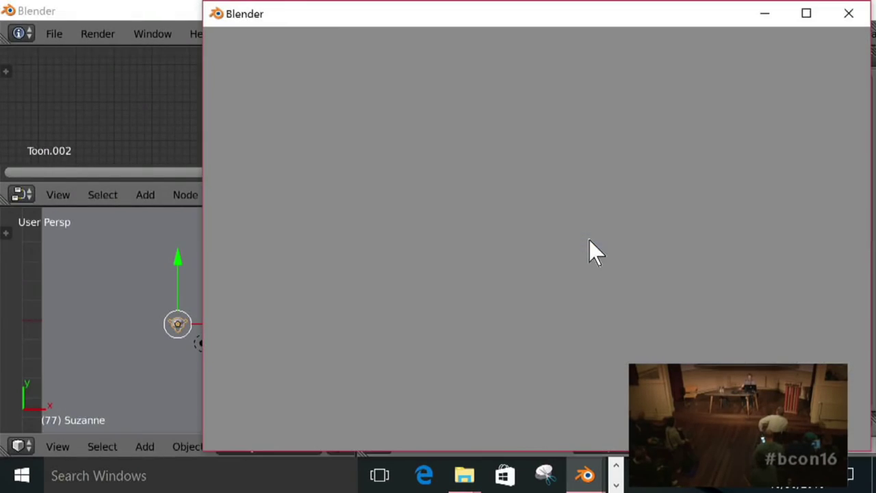
click(196, 142)
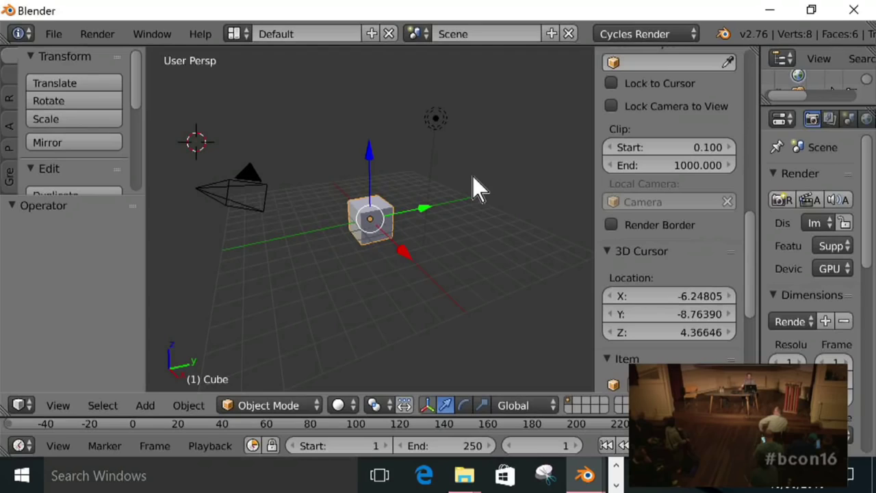
drag(645, 46, 647, 49)
- Set the render engine to Blender Render and show a live rendered preview
click(653, 39)
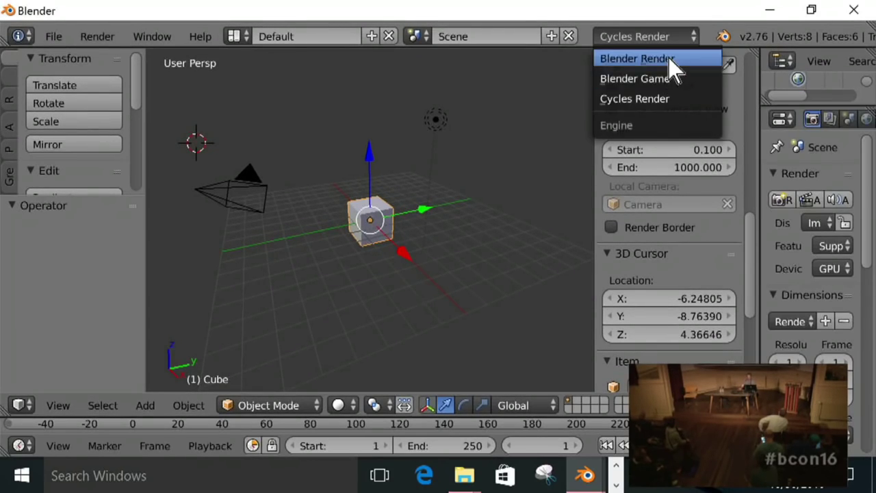
click(664, 59)
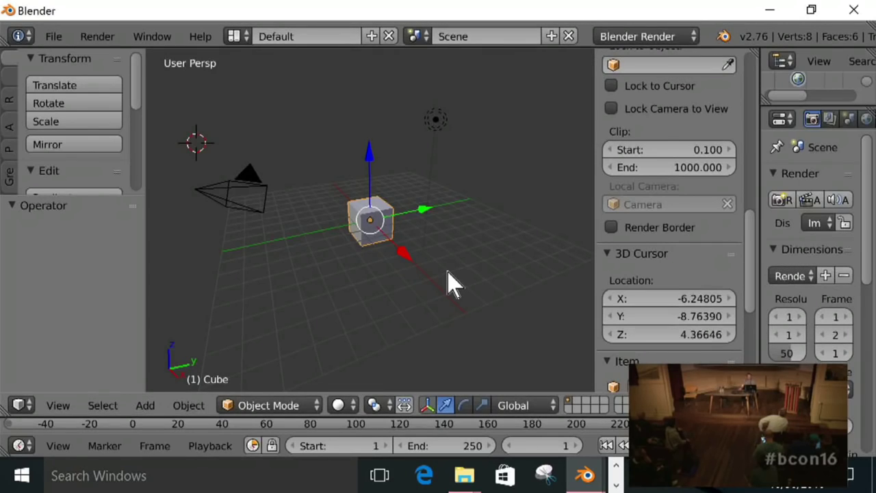
key(shift+z)
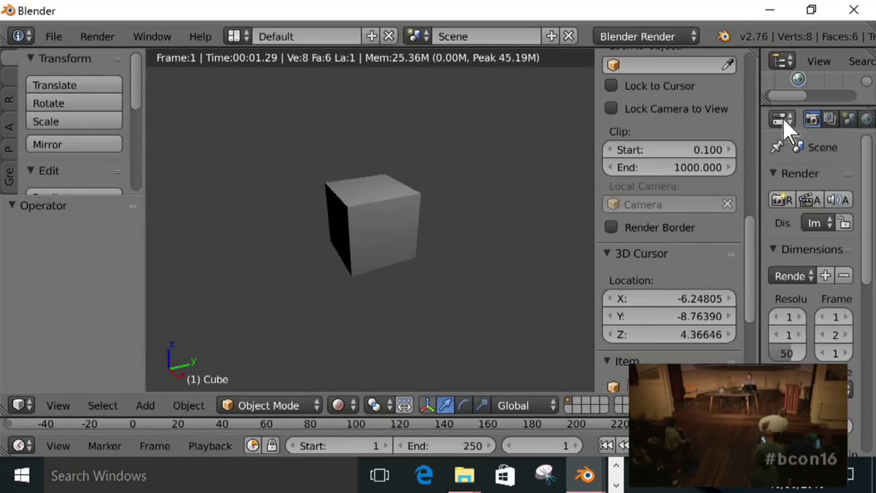
- Widen the Properties editor and review the Render settings: 8-sample anti-aliasing, PNG RGBA output
drag(760, 112, 618, 85)
click(689, 118)
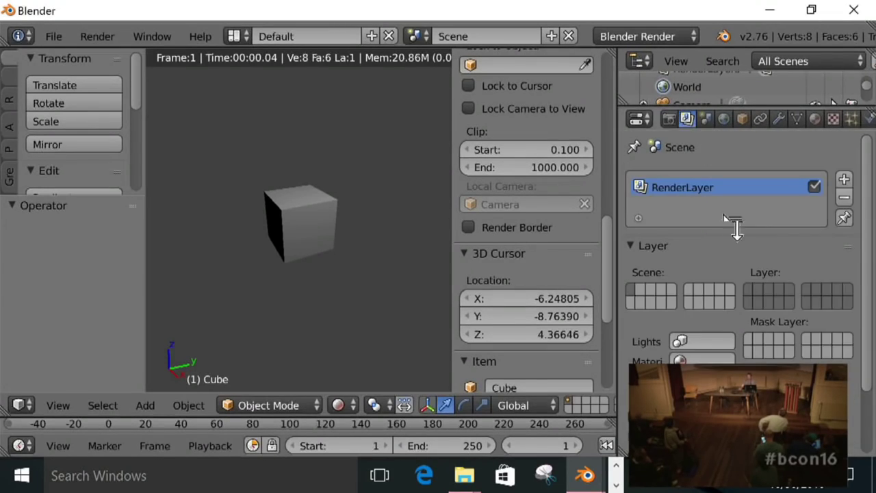
scroll(714, 226, up, 1)
click(669, 119)
scroll(698, 308, down, 7)
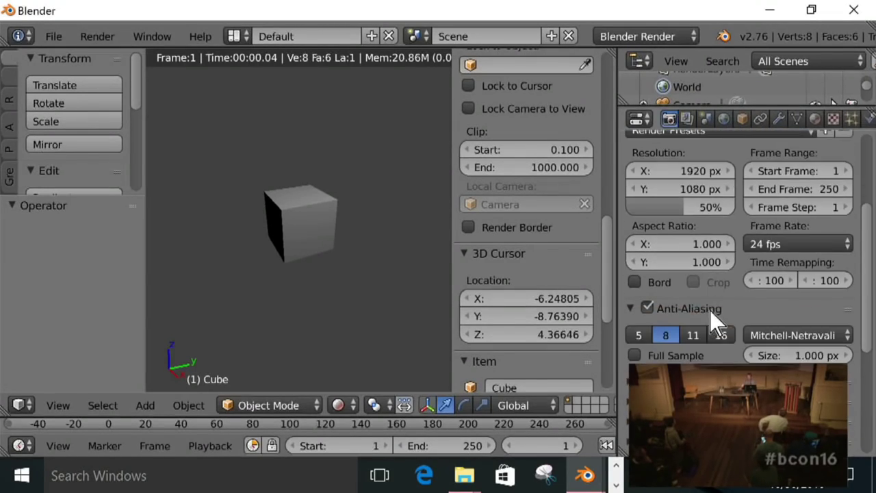
scroll(678, 315, down, 3)
click(678, 329)
scroll(680, 329, down, 2)
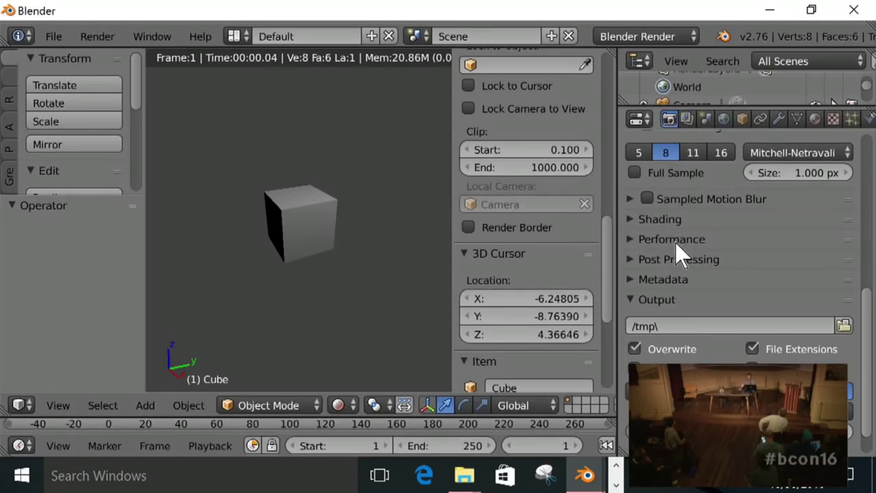
scroll(671, 304, down, 1)
scroll(678, 308, up, 5)
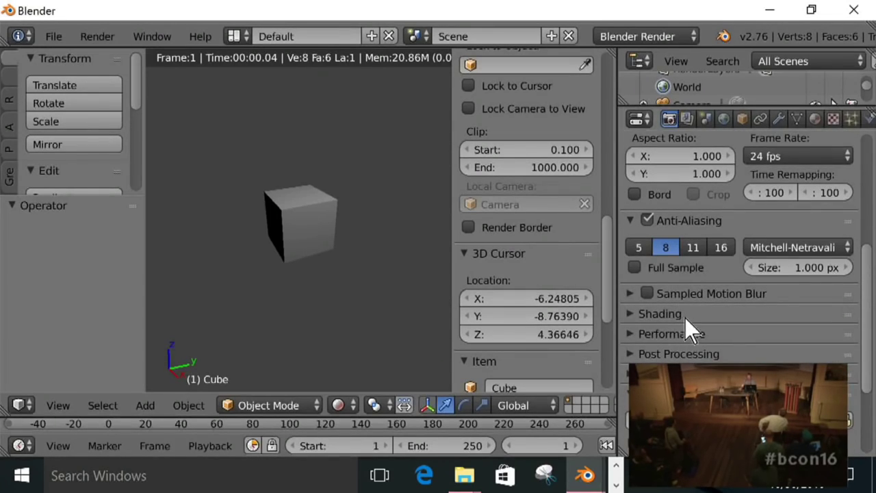
scroll(687, 315, down, 5)
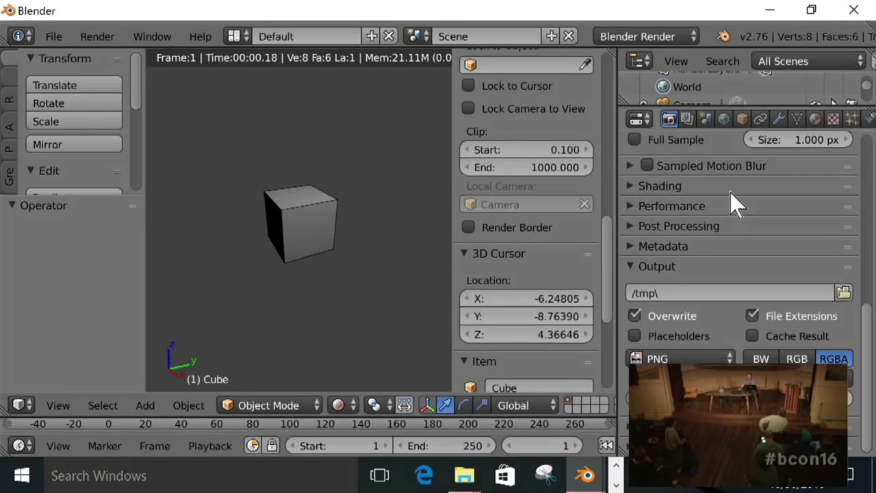
- Enable Shadeless in the cube's material Shading panel so it renders flat white
scroll(746, 239, up, 10)
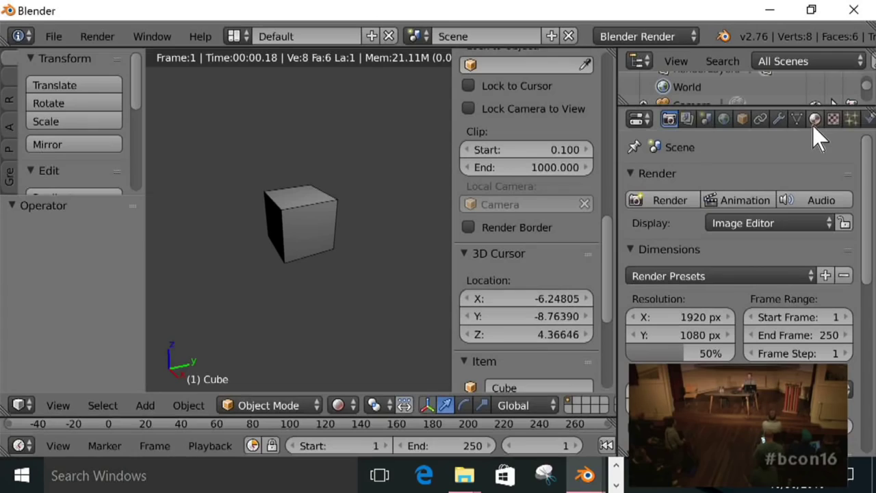
click(815, 120)
scroll(817, 290, down, 3)
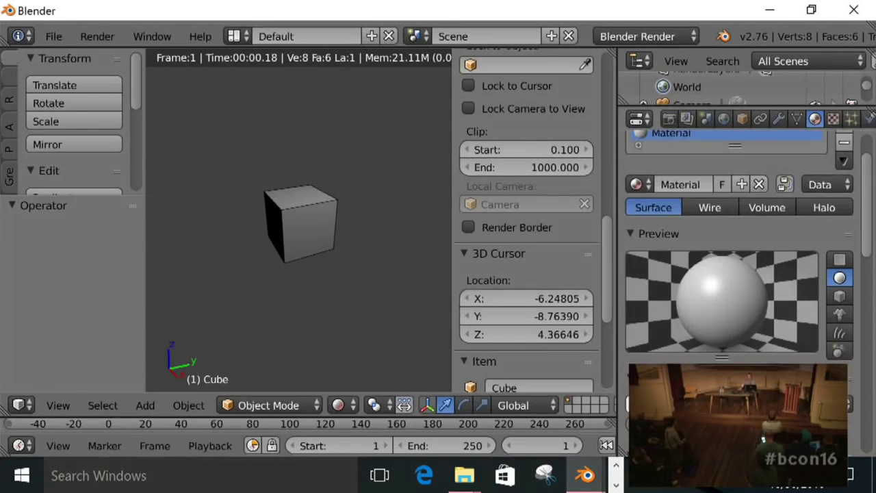
scroll(788, 294, down, 5)
click(789, 360)
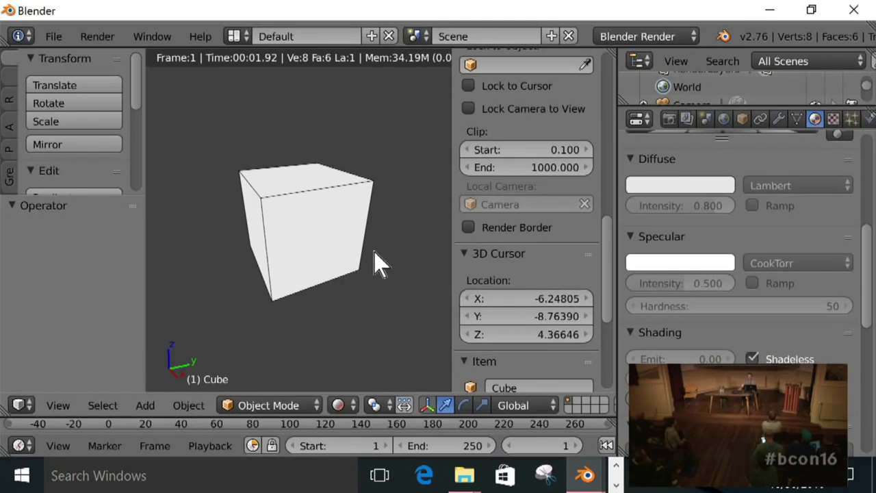
scroll(376, 263, up, 1)
- Scroll the Render Layers settings down to the Freestyle Line Style panel
click(687, 119)
scroll(694, 328, down, 3)
scroll(693, 328, down, 10)
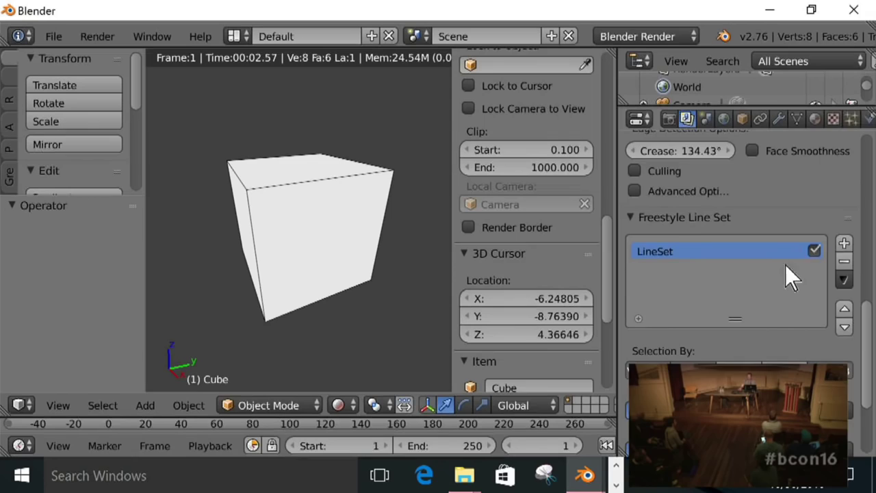
scroll(767, 292, down, 5)
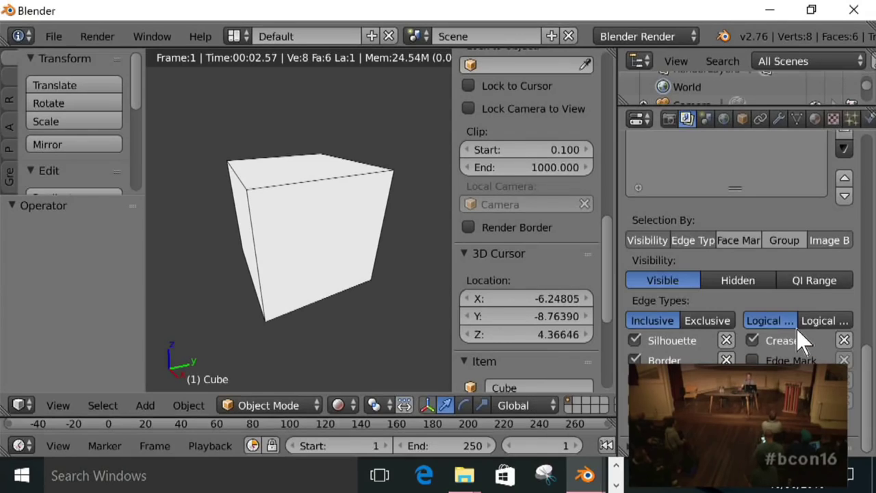
scroll(791, 327, up, 3)
scroll(780, 323, down, 3)
scroll(725, 299, up, 5)
scroll(726, 315, down, 4)
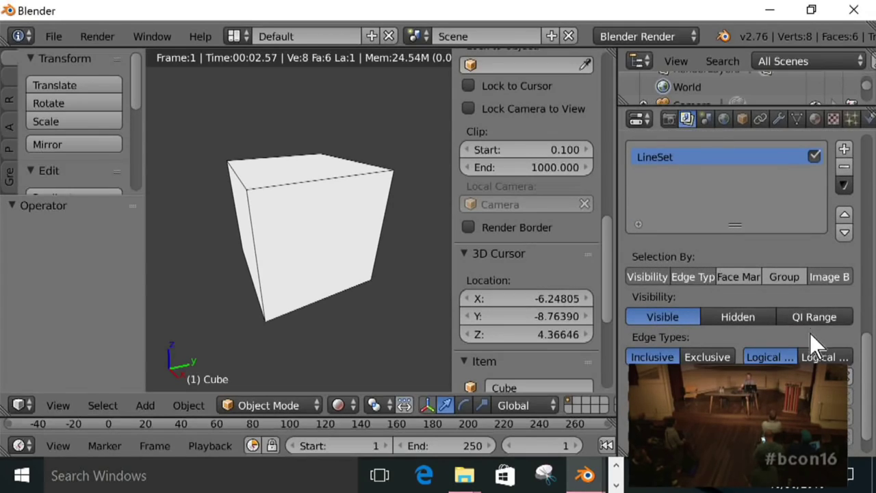
scroll(811, 353, down, 2)
scroll(739, 287, down, 8)
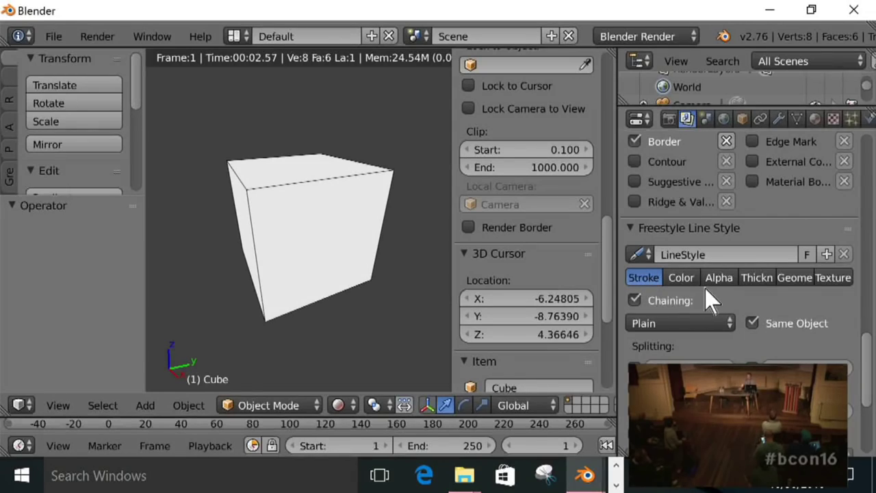
- Add an Along Stroke thickness modifier to the line style, base thickness 3.000
click(762, 279)
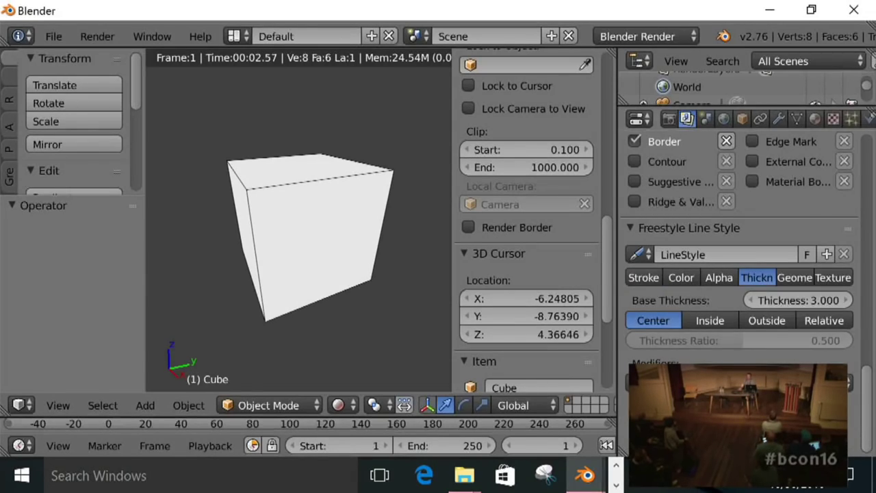
click(739, 382)
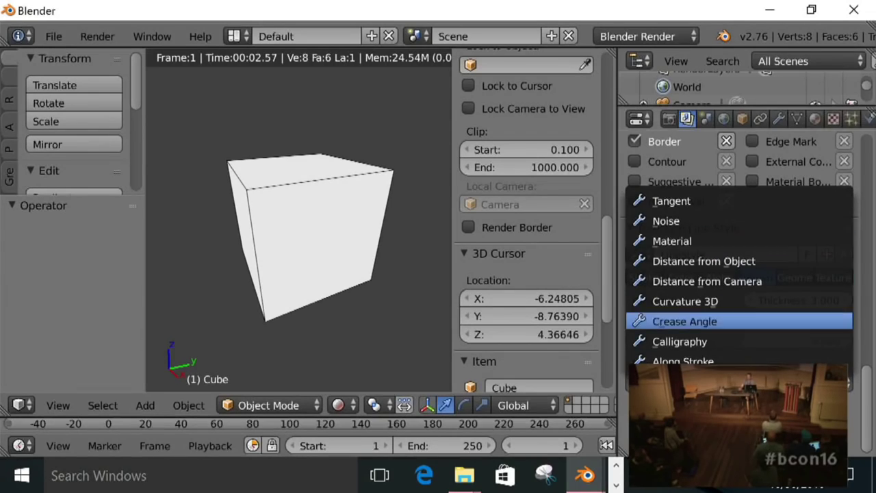
click(685, 360)
scroll(740, 274, down, 2)
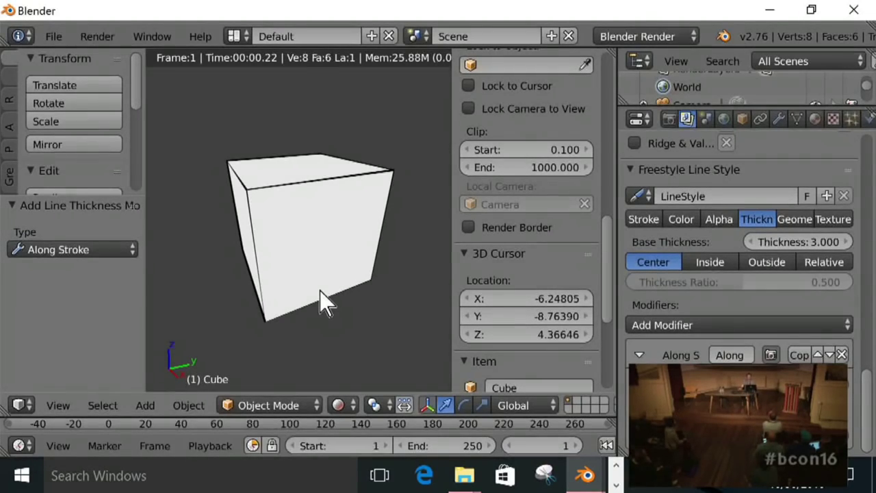
- Delete the cube and add a Suzanne monkey mesh at the origin
key(shift+z)
key(x)
click(309, 274)
key(shift+a)
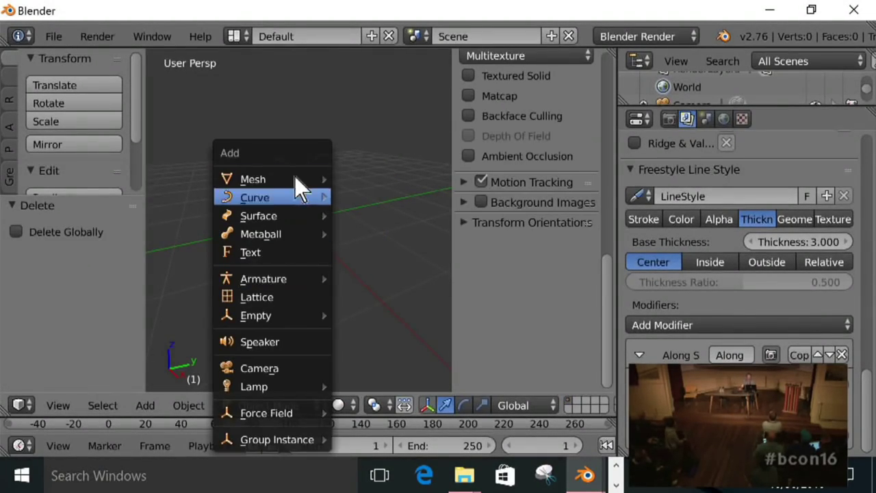
mouse_move(296, 179)
click(385, 350)
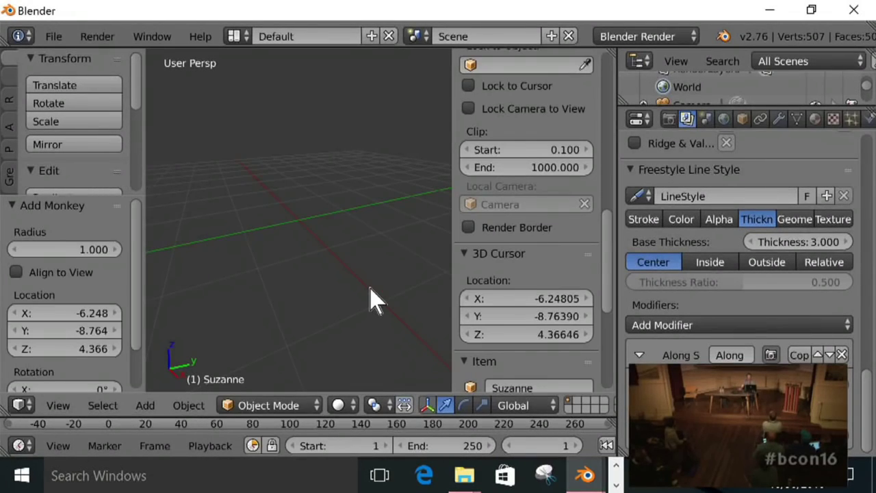
key(alt+g)
- Assign the existing white Material to the monkey and preview it rendered with outlines
middle_drag(290, 249, 337, 198)
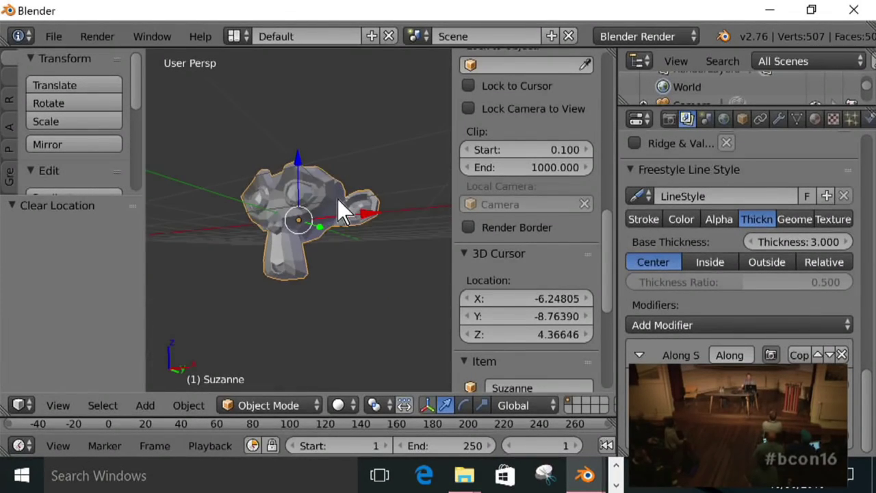
key(shift+z)
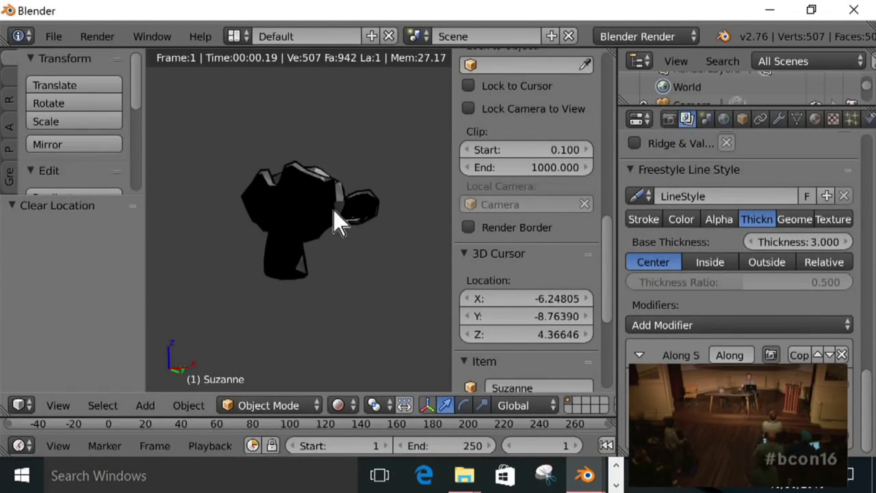
click(815, 119)
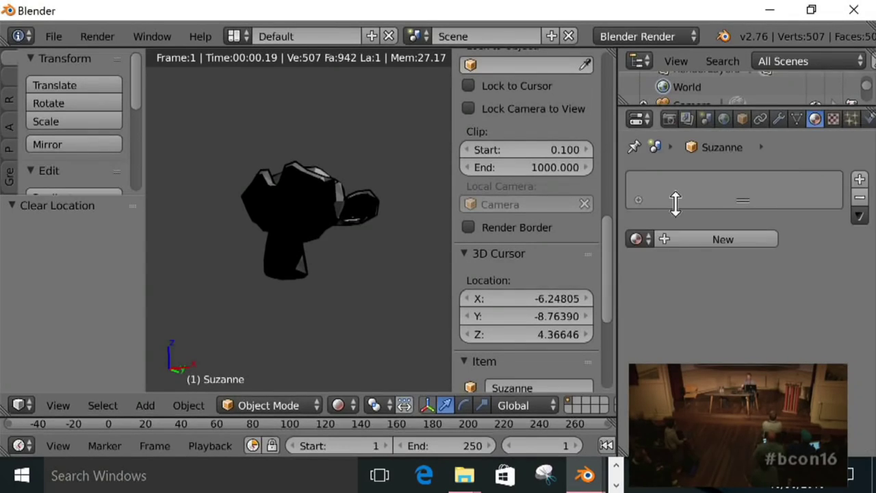
click(639, 239)
click(486, 70)
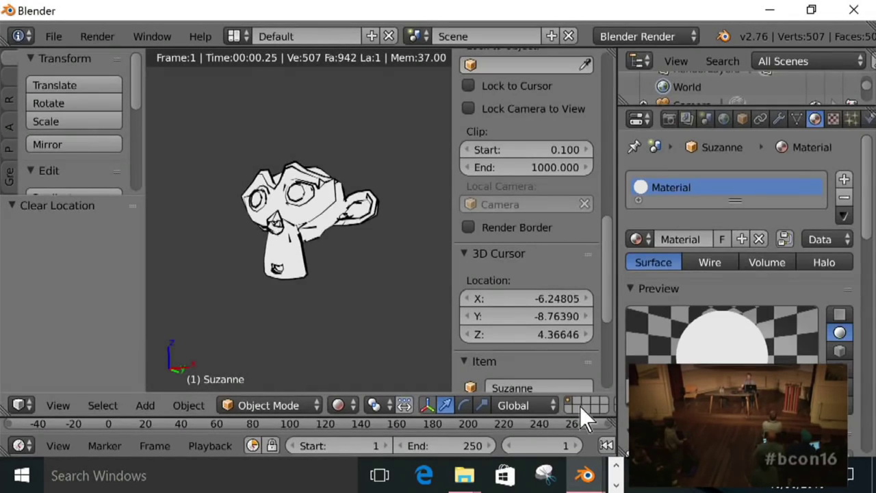
scroll(335, 305, up, 2)
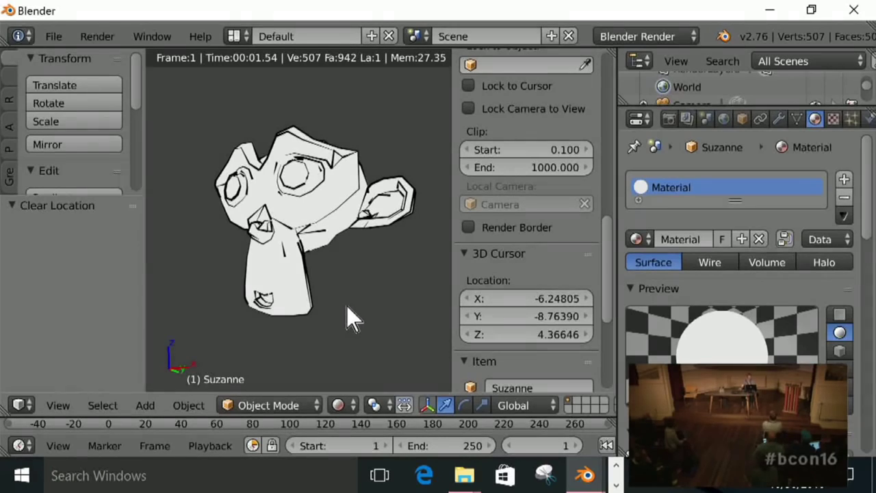
- Try a level-2 subdivision on the monkey with Ctrl+2, then undo it
click(354, 336)
key(ctrl+2)
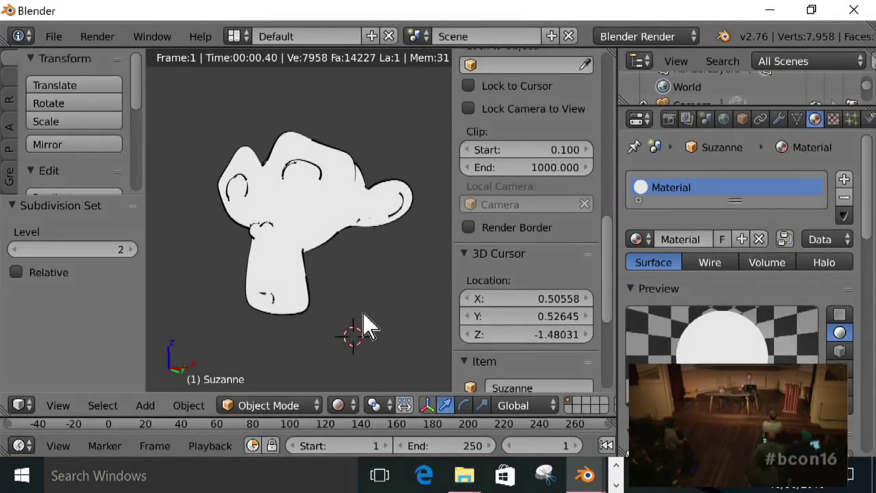
key(ctrl+z)
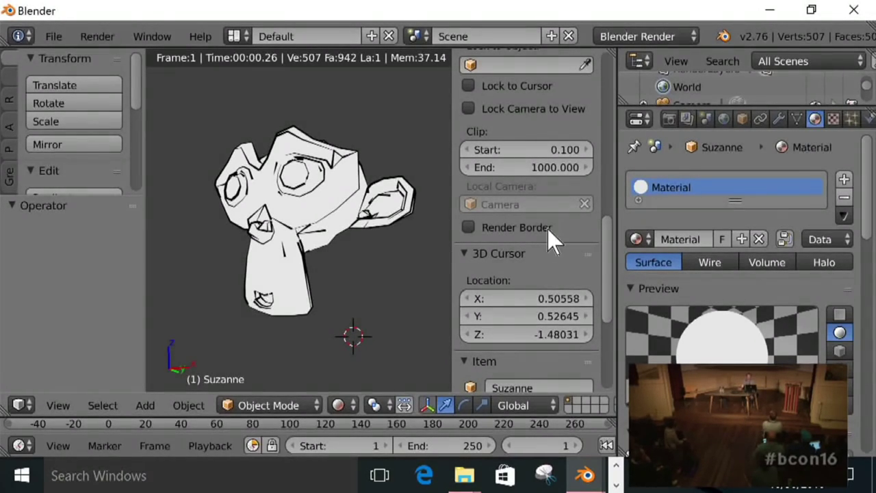
scroll(313, 260, up, 2)
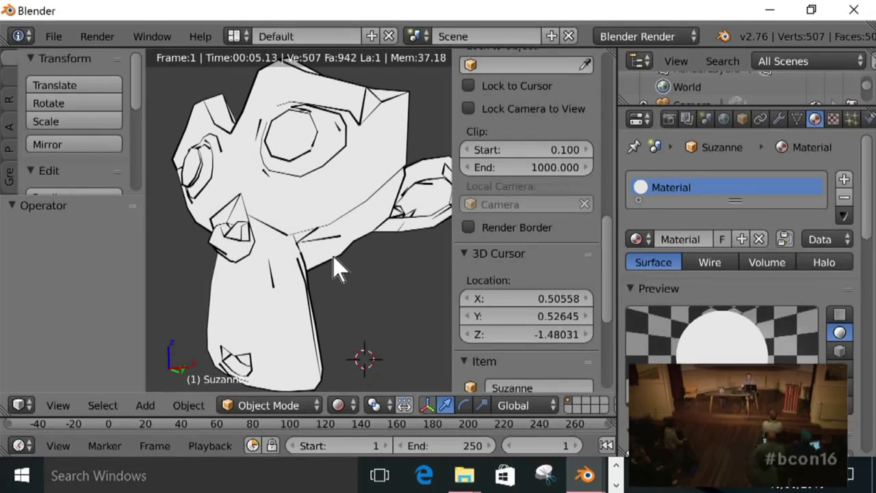
scroll(336, 269, down, 2)
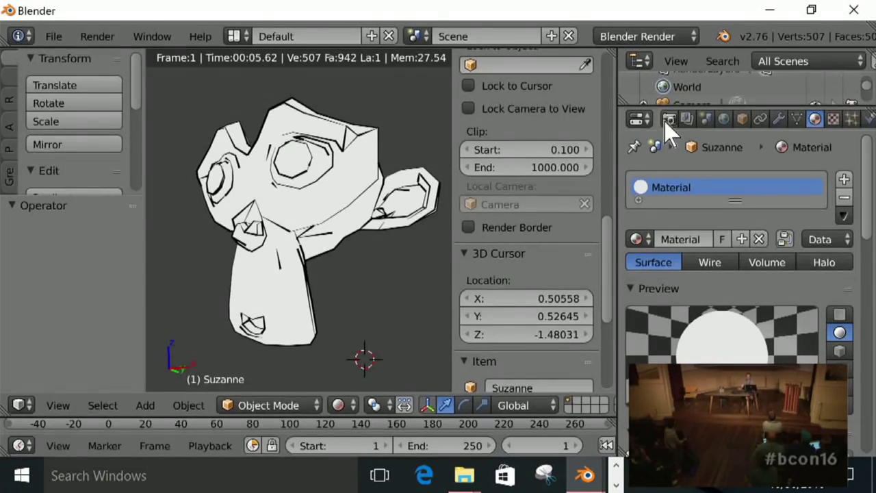
- Add a Noise thickness modifier to the line style, then remove it again
click(687, 119)
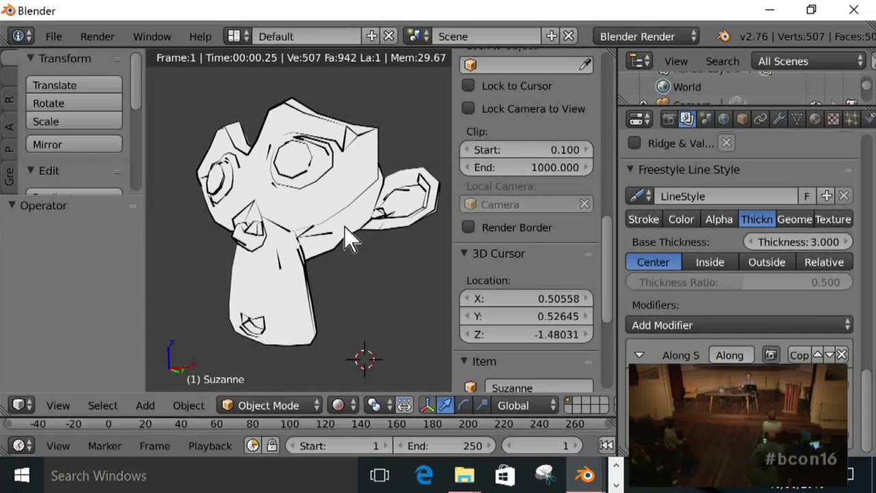
click(703, 326)
click(669, 164)
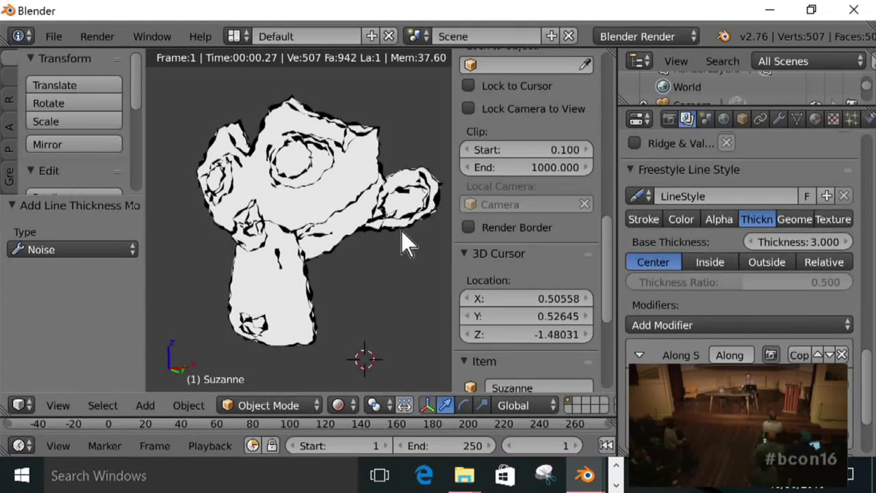
scroll(740, 288, down, 4)
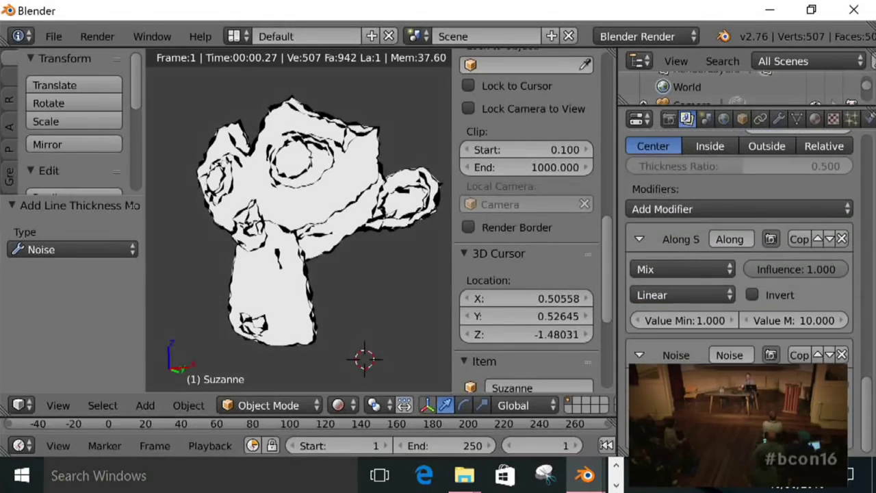
click(842, 357)
scroll(815, 244, up, 4)
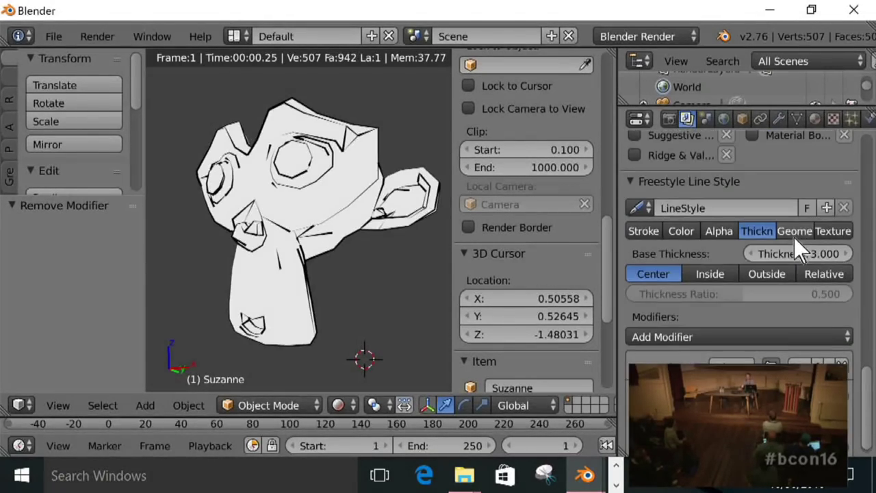
- Add a Blueprint geometry modifier so the strokes draw as circles
click(794, 230)
click(786, 274)
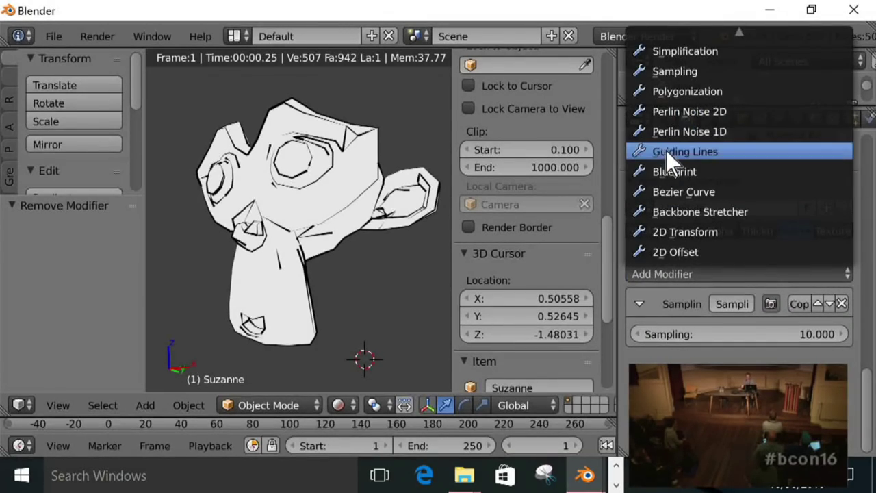
click(717, 173)
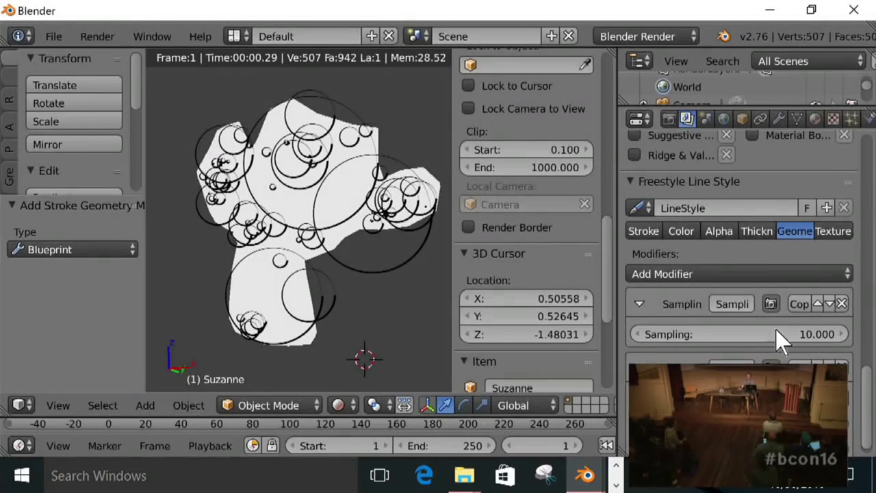
- Remove the Blueprint stroke effect and add a Backbone Stretcher effect in its place
scroll(808, 383, down, 1)
click(842, 355)
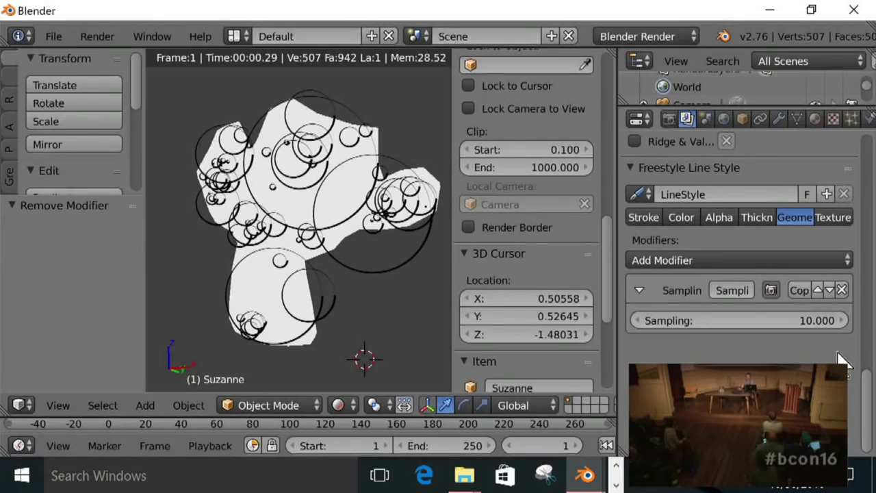
click(716, 262)
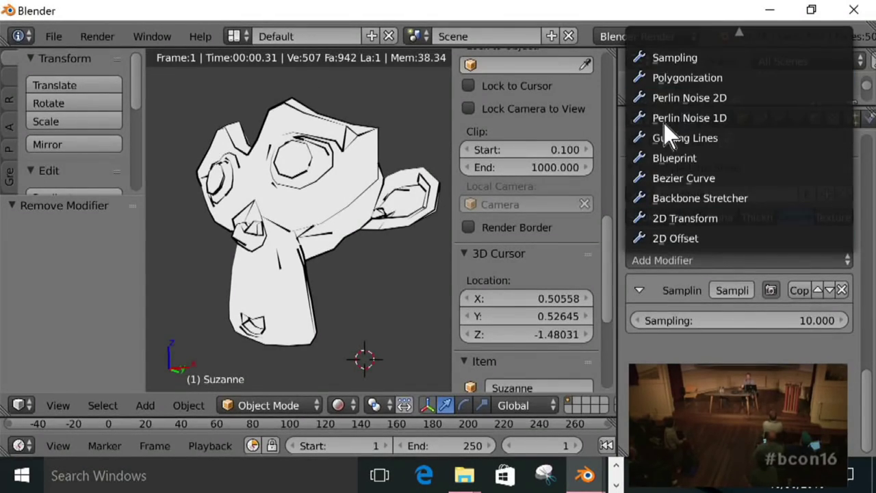
click(736, 200)
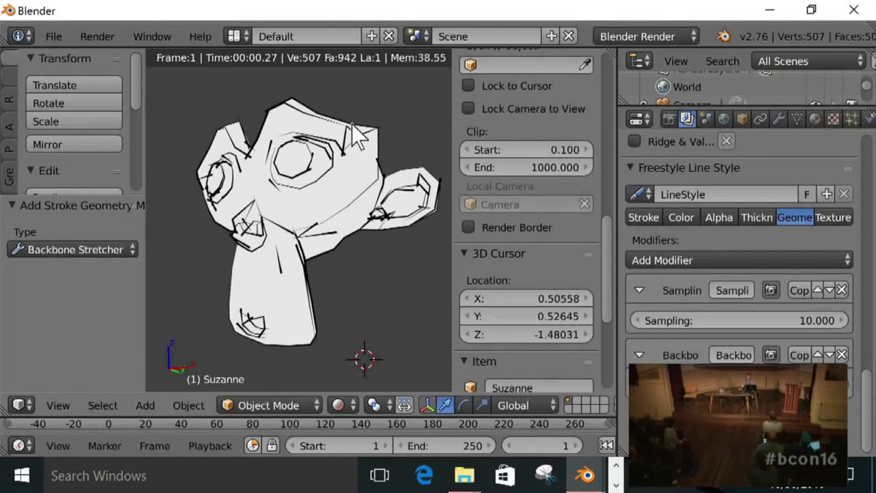
scroll(288, 124, up, 5)
scroll(287, 123, down, 2)
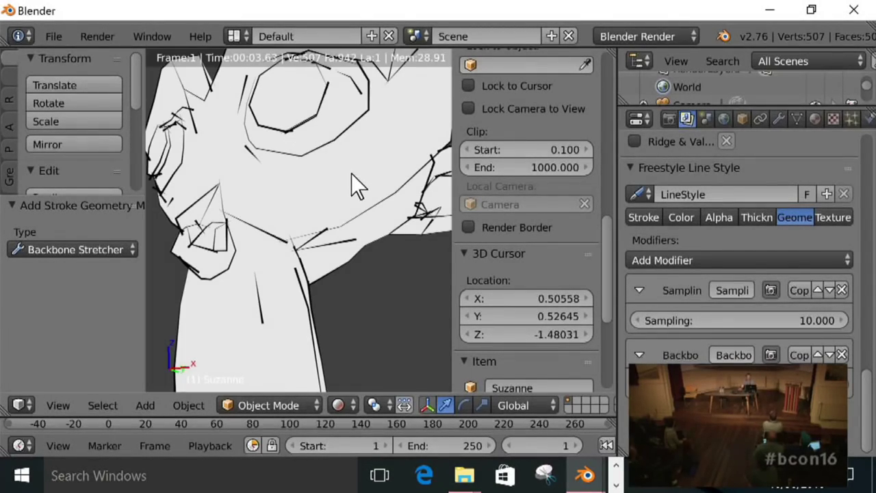
middle_drag(351, 176, 278, 172)
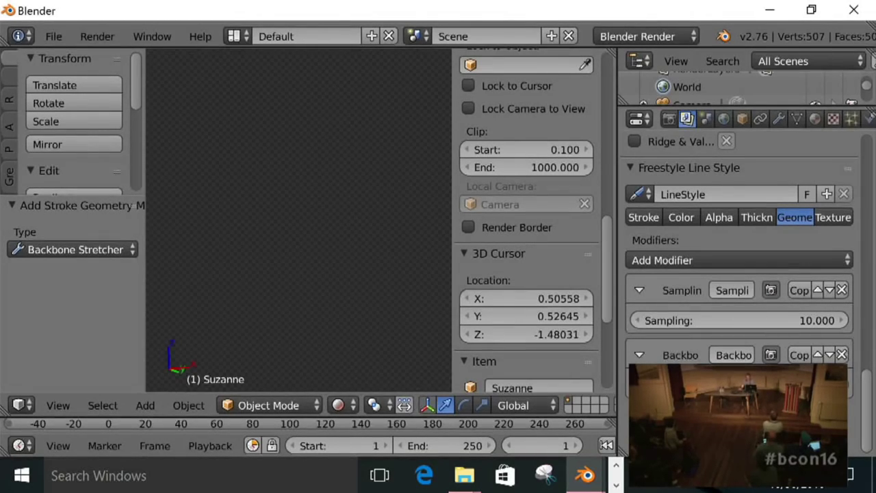
scroll(397, 255, down, 3)
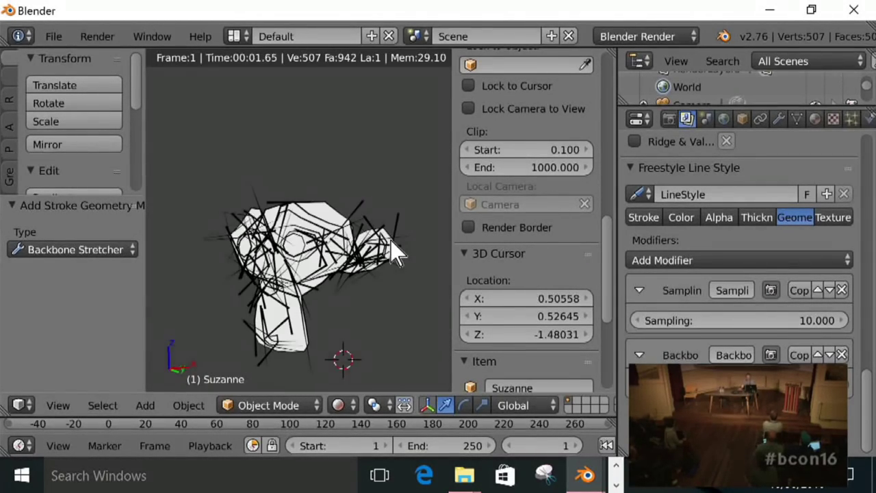
scroll(410, 299, up, 1)
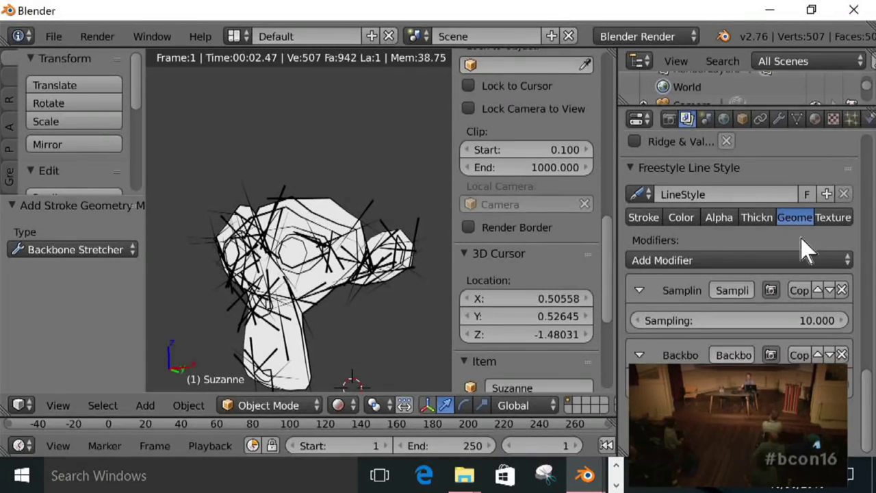
- Add Guiding Lines and Perlin Noise 2D effects, then delete the Guiding Lines effect
click(749, 263)
key(Escape)
click(748, 263)
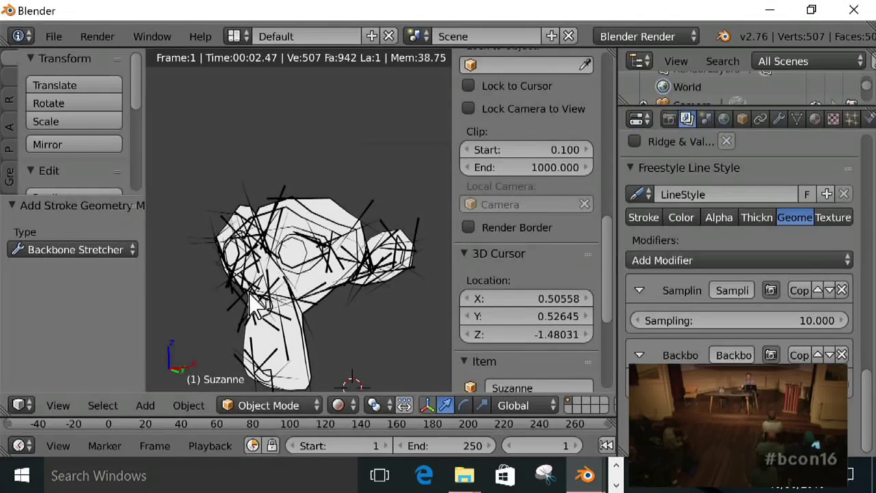
click(680, 261)
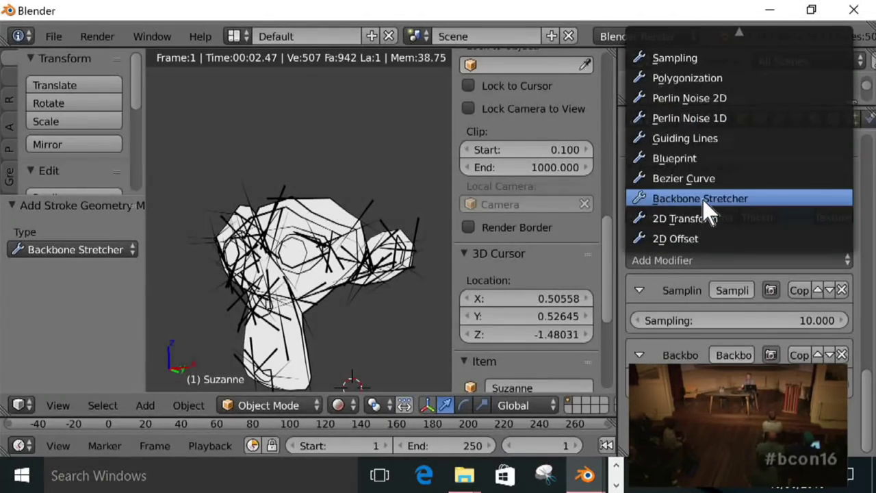
click(713, 140)
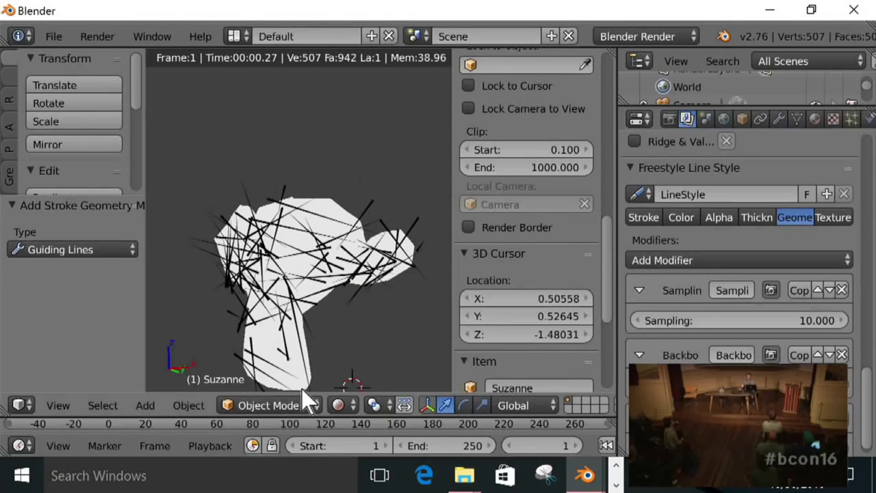
click(765, 254)
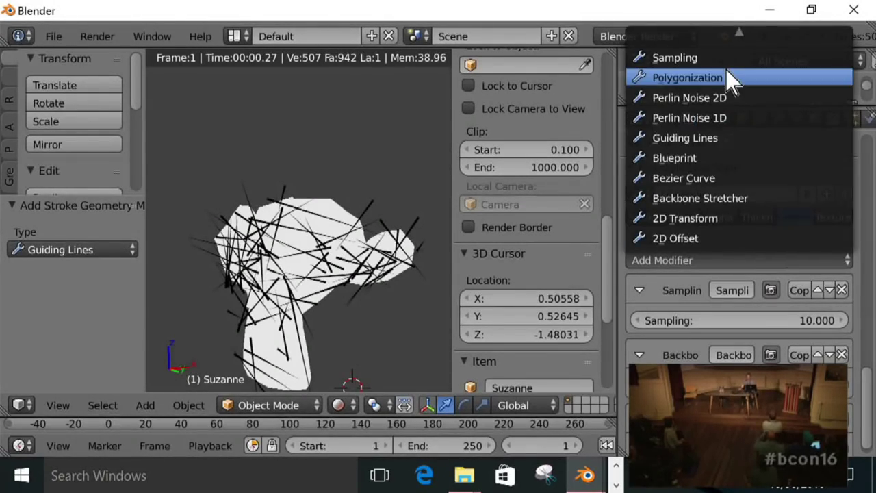
click(720, 103)
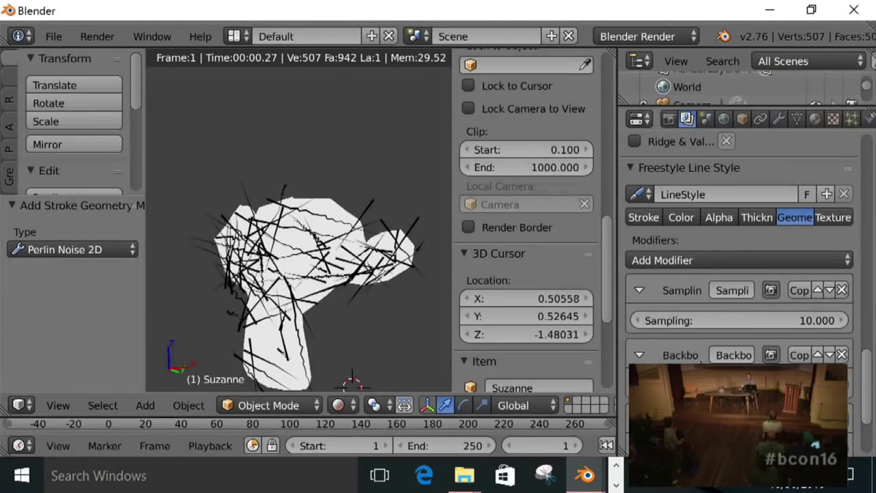
scroll(718, 300, down, 5)
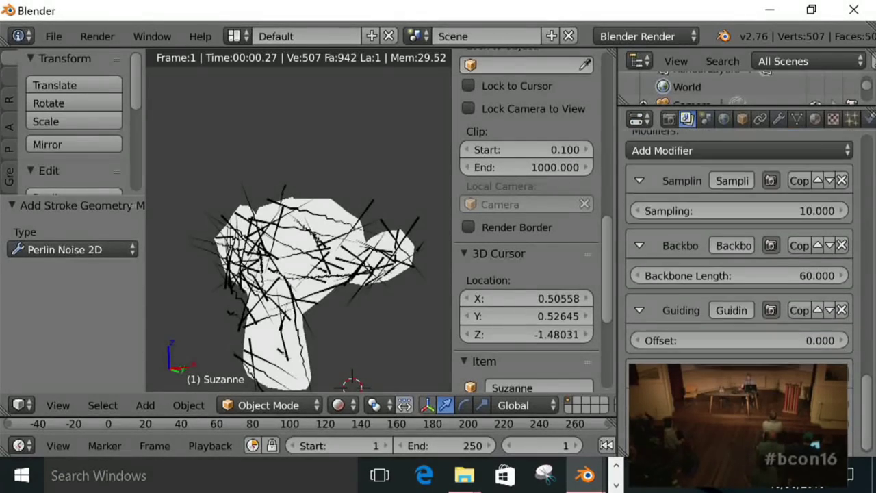
click(841, 301)
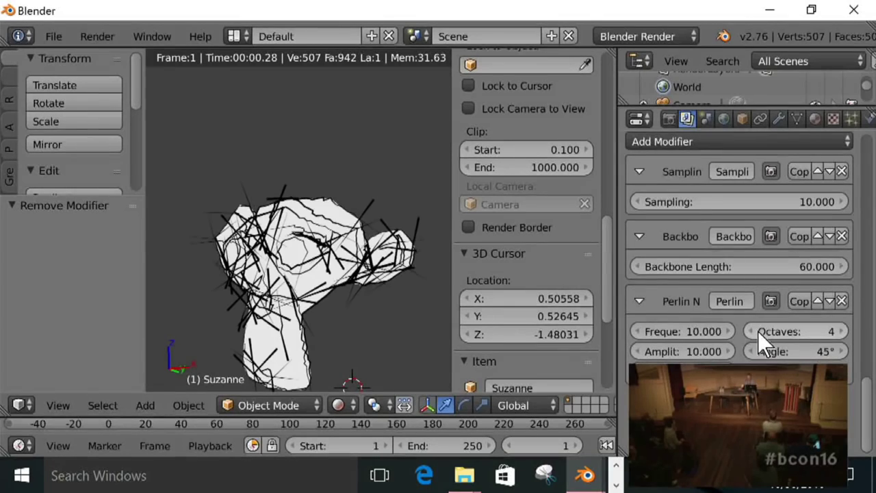
scroll(319, 263, up, 2)
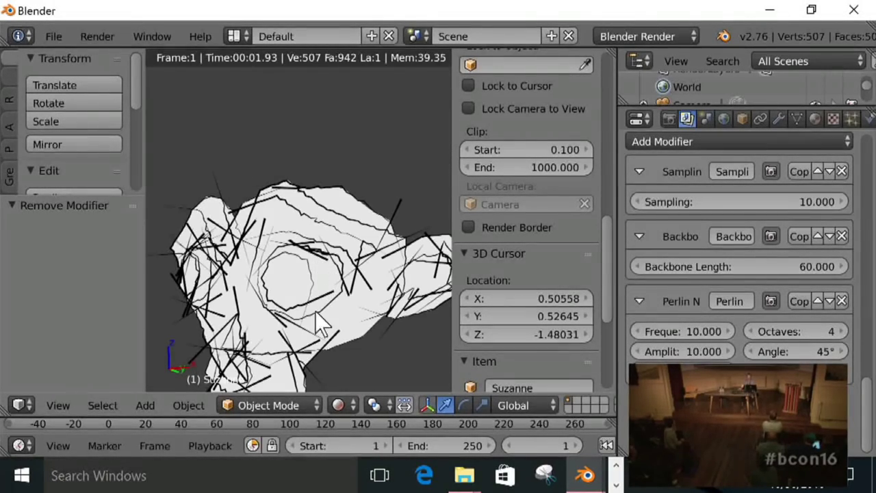
scroll(433, 309, down, 2)
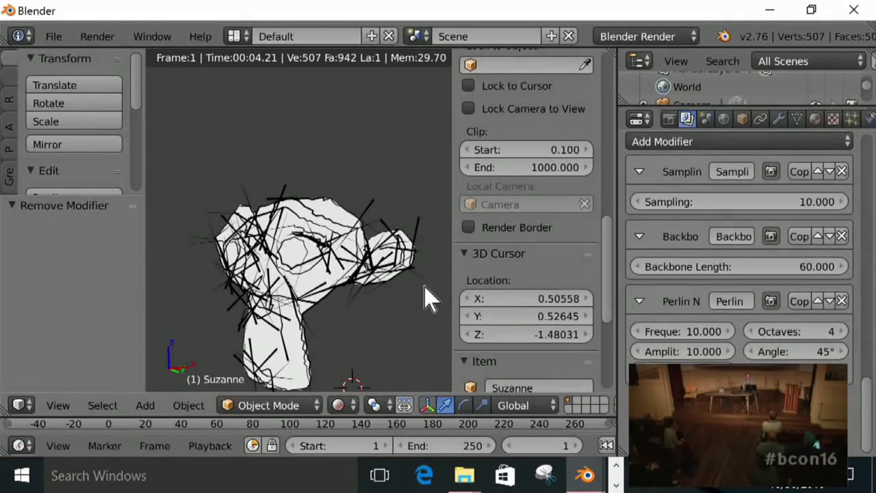
key(alt+Tab)
key(alt+Tab)
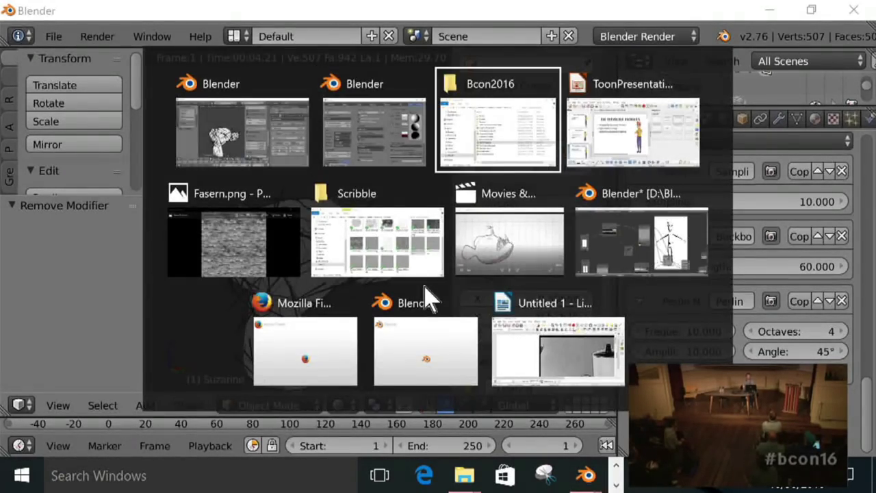
key(alt+Tab)
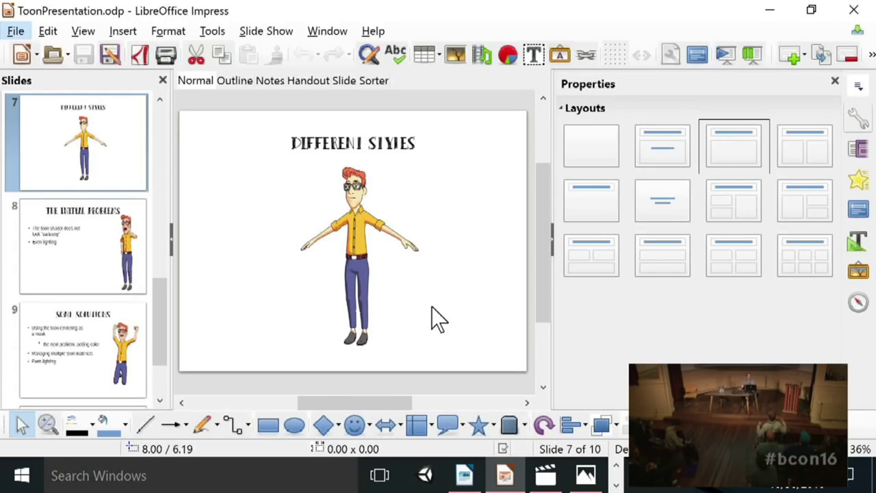
key(alt+Tab)
- Switch the render engine to Cycles and return the viewport to solid shading
click(407, 108)
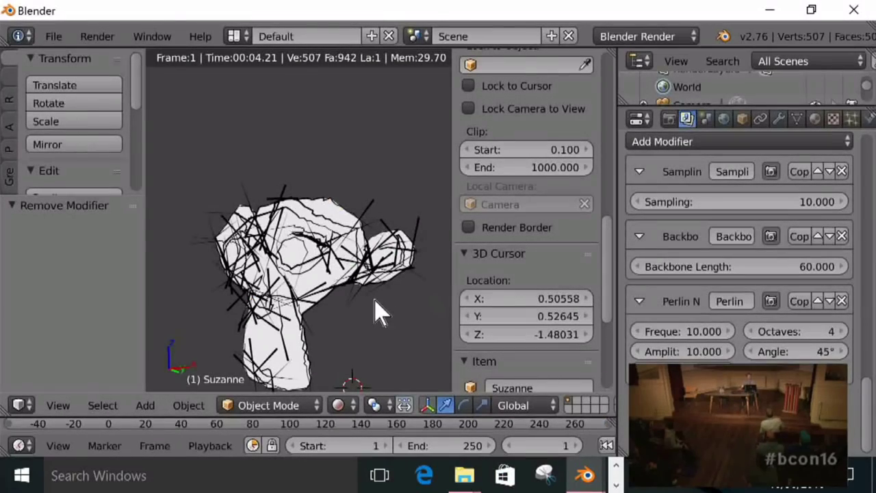
click(425, 37)
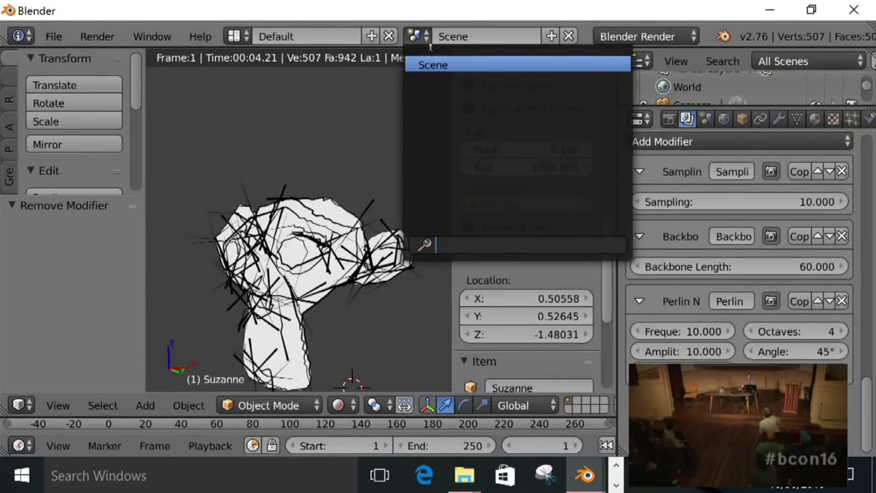
click(620, 39)
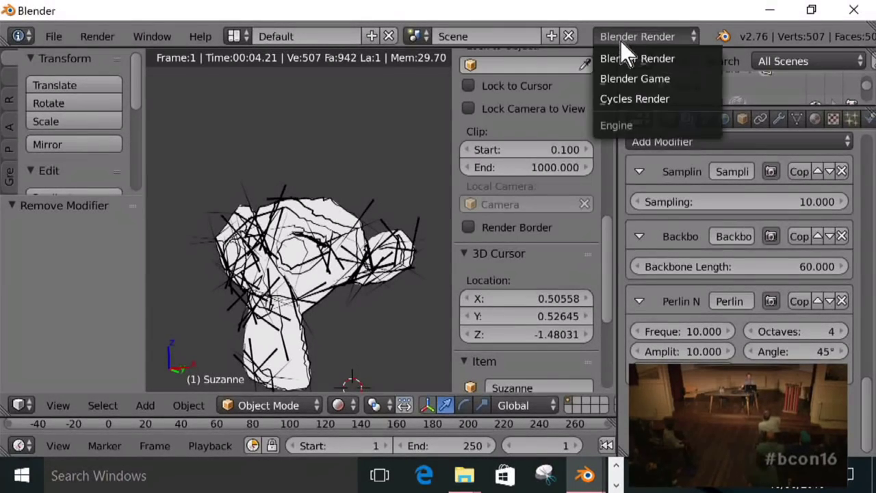
click(651, 100)
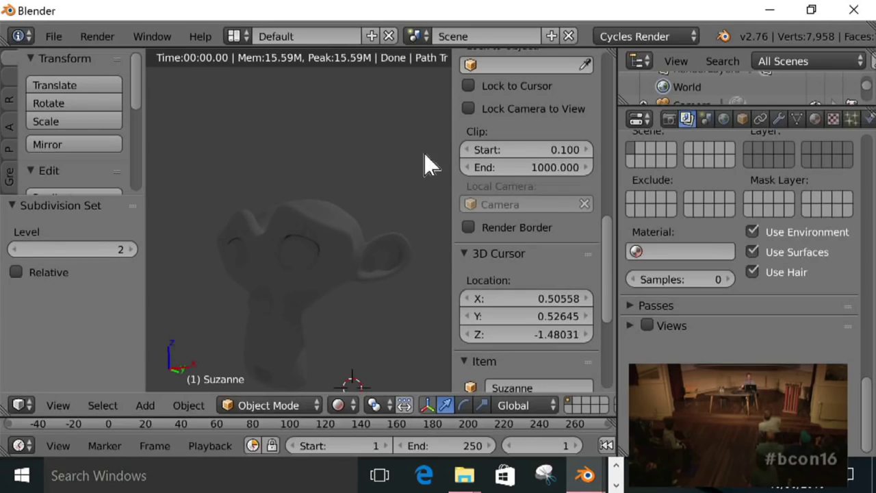
key(shift+z)
- Switch to the Compositing layout and enable nodes for Suzanne's material in the Shader editor
click(260, 37)
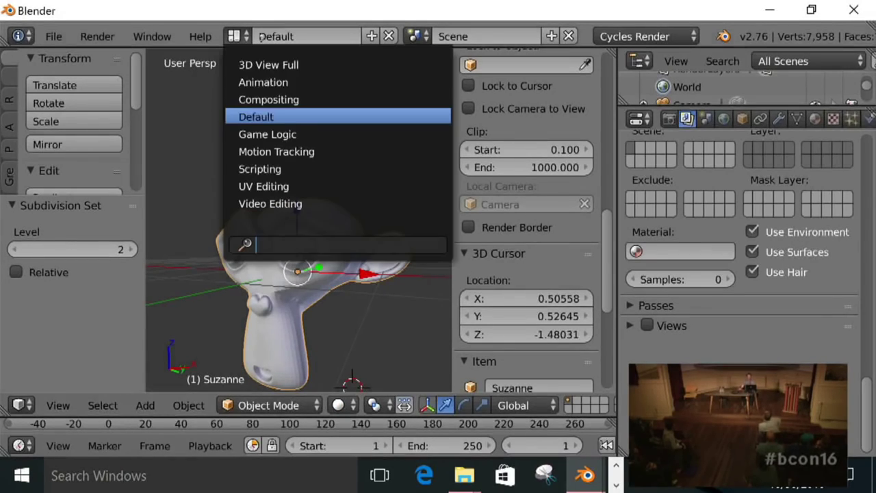
click(312, 99)
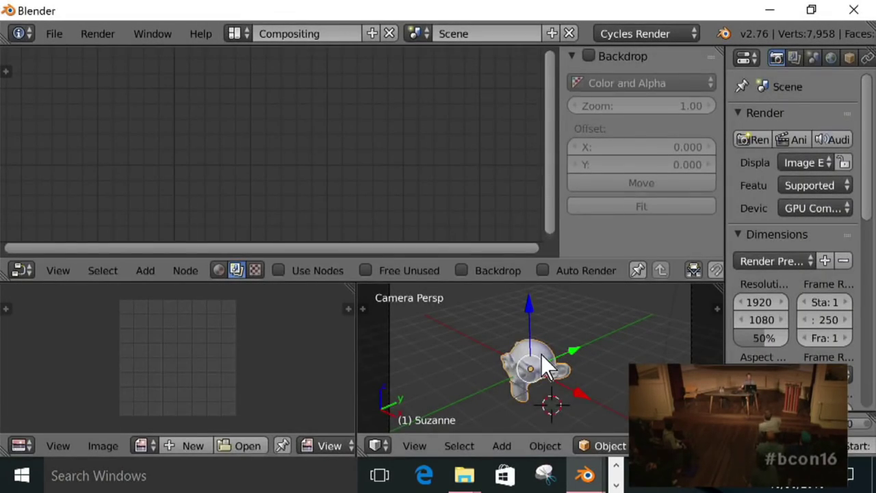
key(shift+z)
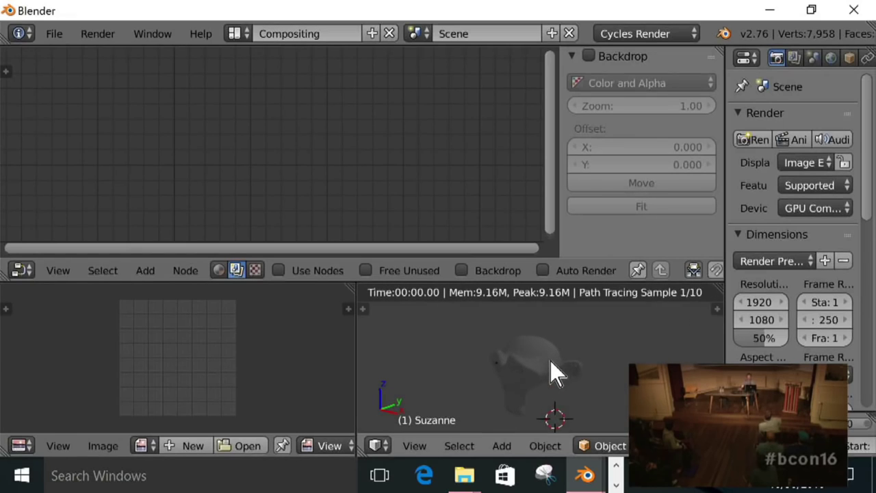
click(218, 270)
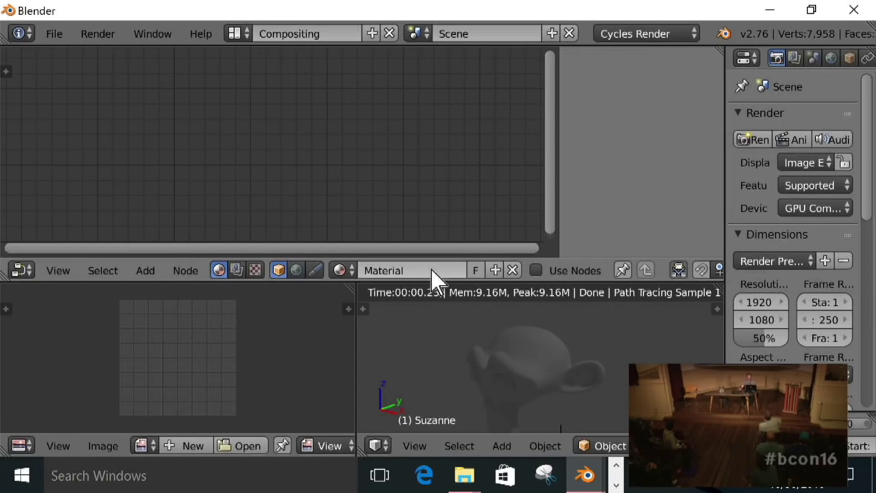
click(535, 271)
key(Home)
- Add a Geometry input node to Suzanne's material, placed at the upper left
key(shift+a)
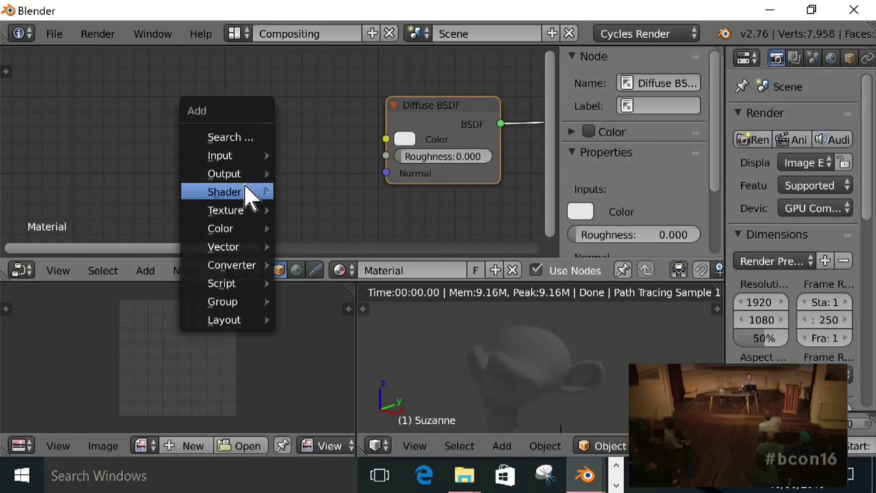
mouse_move(248, 159)
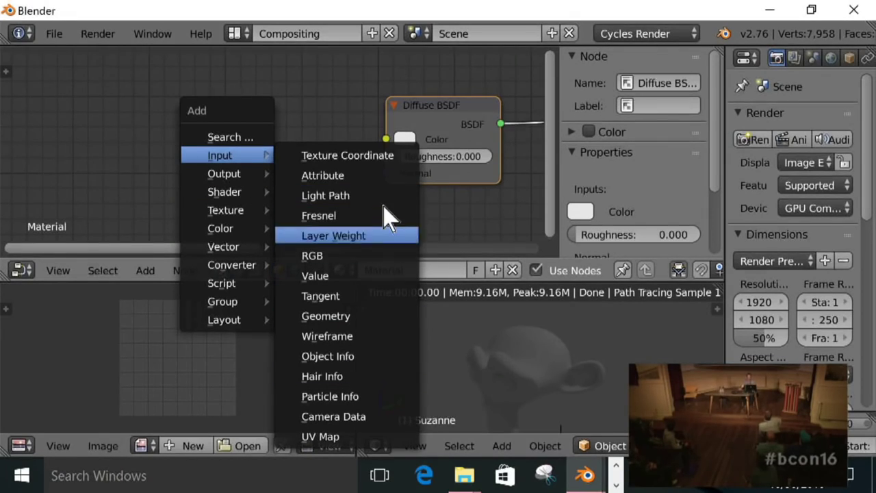
click(353, 319)
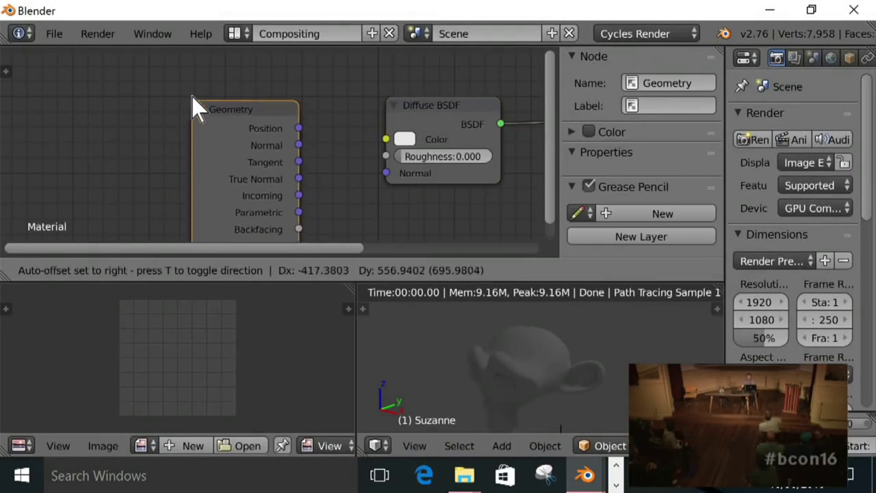
click(130, 41)
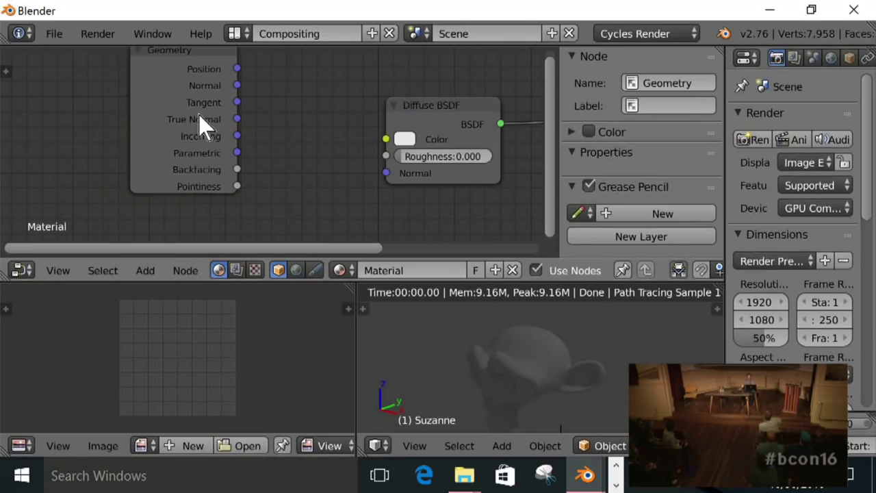
scroll(203, 96, down, 1)
click(201, 90)
key(a)
scroll(230, 94, down, 2)
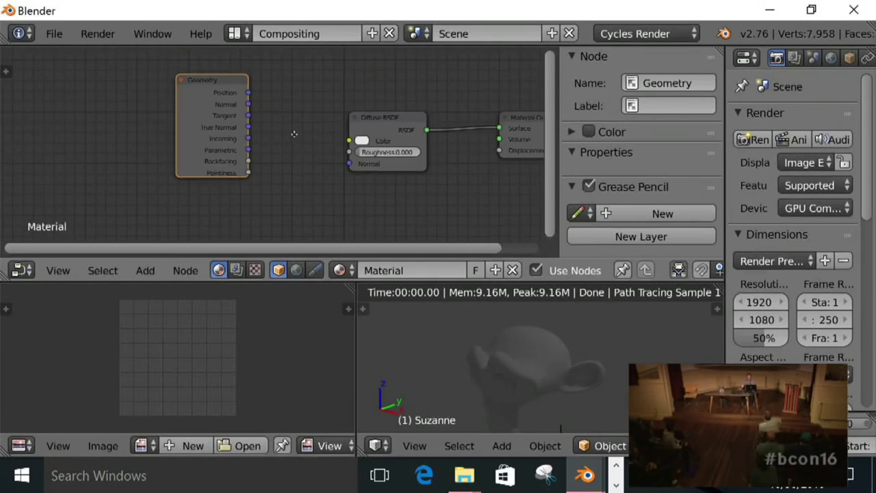
middle_drag(420, 156, 348, 219)
- Delete the Diffuse BSDF node and place a new Emission shader node
click(320, 197)
drag(319, 194, 330, 132)
key(x)
key(shift+a)
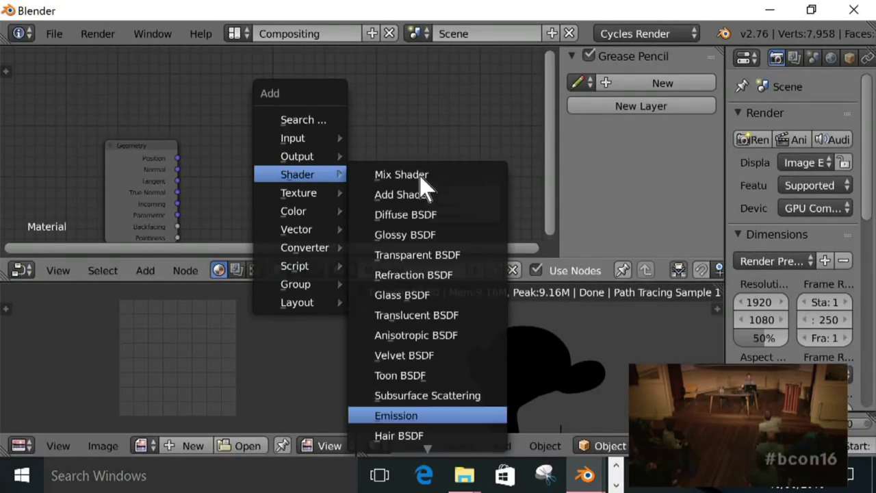
key(Return)
click(235, 146)
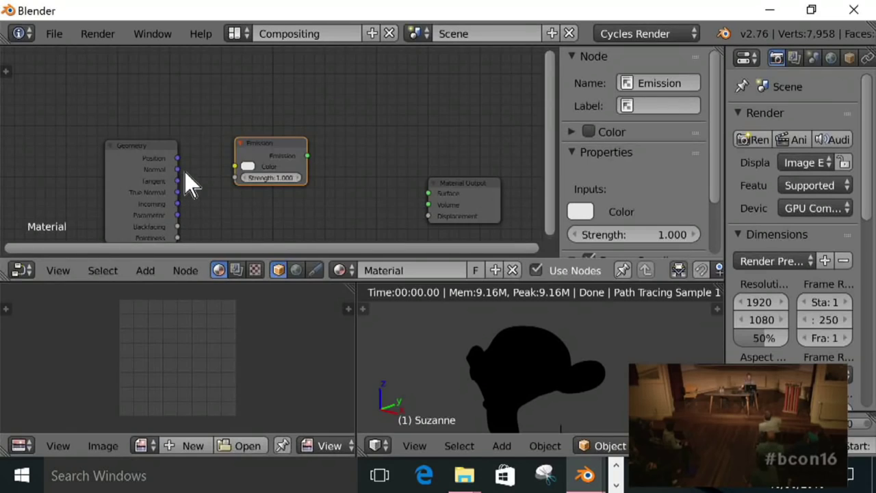
key(g)
click(180, 180)
key(g)
click(197, 195)
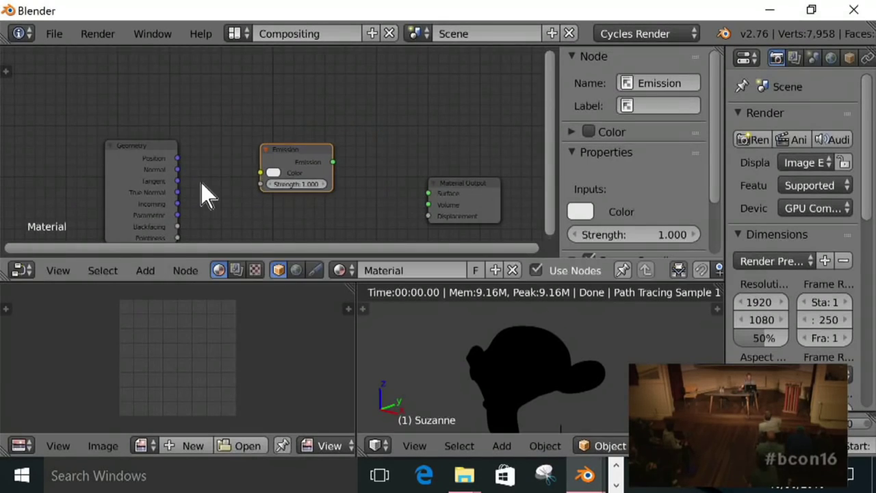
- Link Geometry Normal to Emission Color and Emission to the Material Output Surface
drag(181, 172, 270, 172)
drag(334, 163, 432, 198)
middle_drag(235, 171, 328, 127)
drag(329, 127, 209, 138)
- Insert a Separate XYZ node into the Normal-to-Emission link, then dissolve it again
key(shift+a)
mouse_move(286, 182)
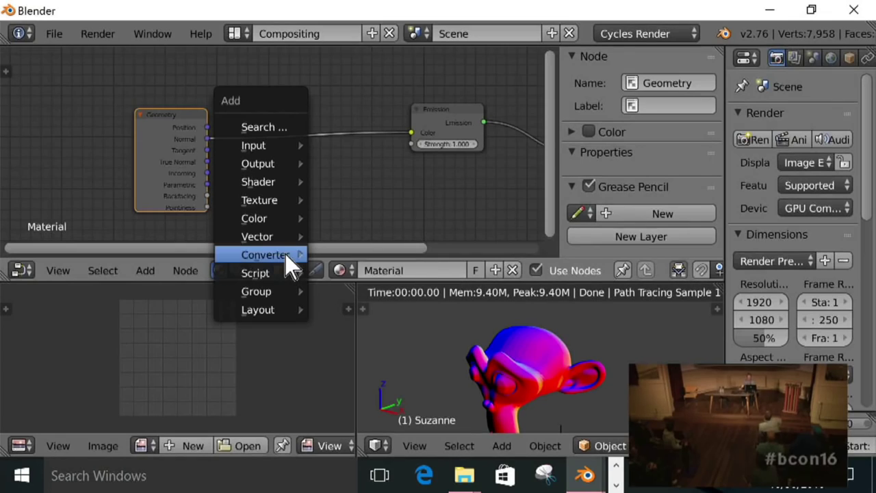
mouse_move(287, 255)
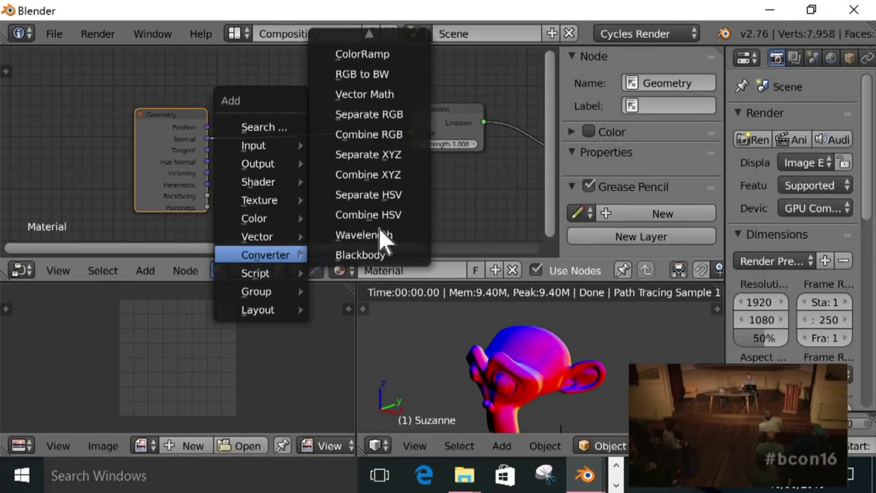
click(411, 157)
click(218, 126)
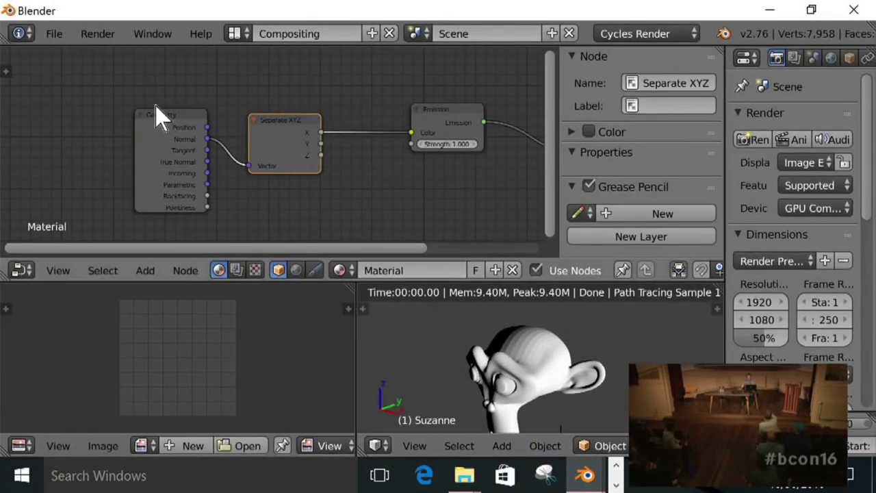
scroll(216, 157, up, 1)
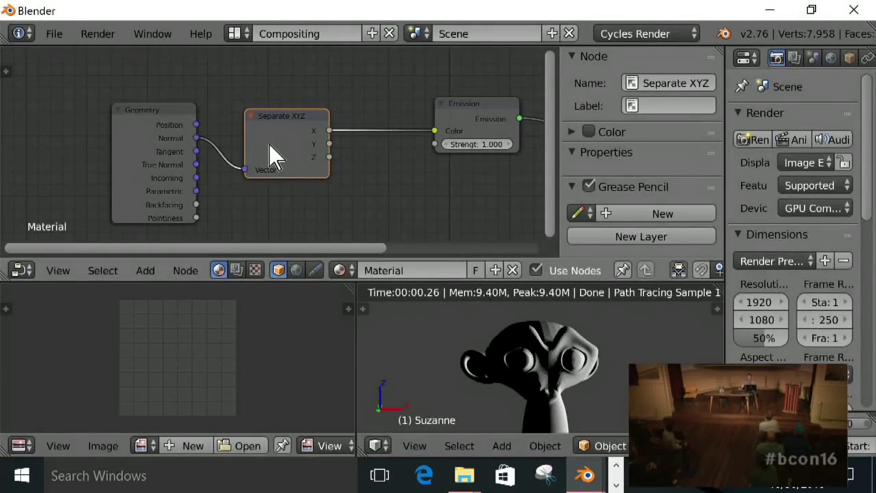
key(ctrl+x)
key(shift+a)
mouse_move(269, 143)
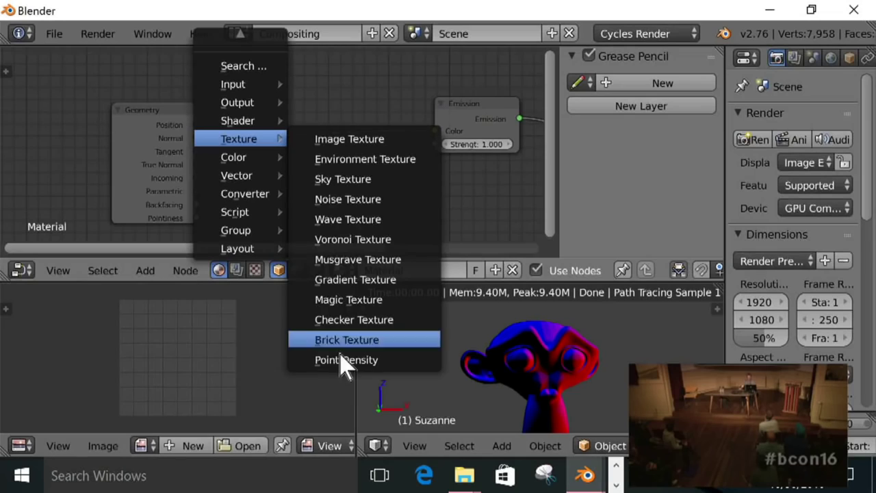
- Insert a Normal vector node after Geometry, feeding its Dot output into Emission Color
mouse_move(252, 105)
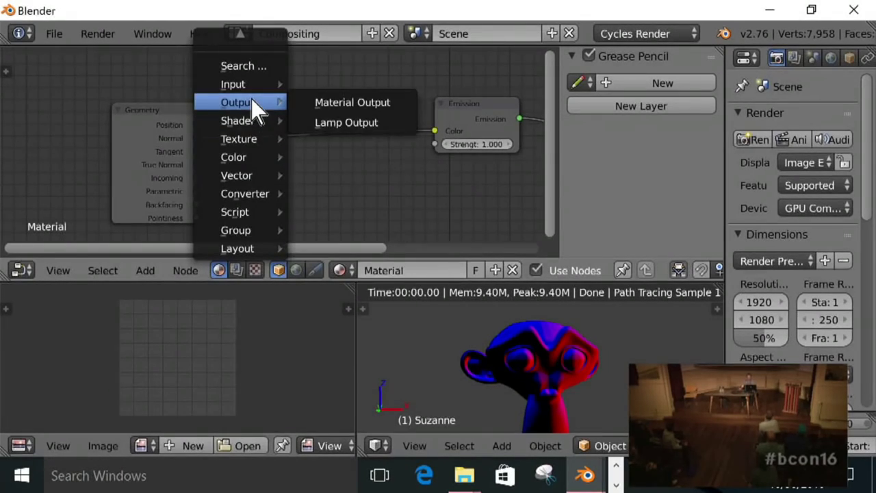
mouse_move(243, 175)
click(345, 235)
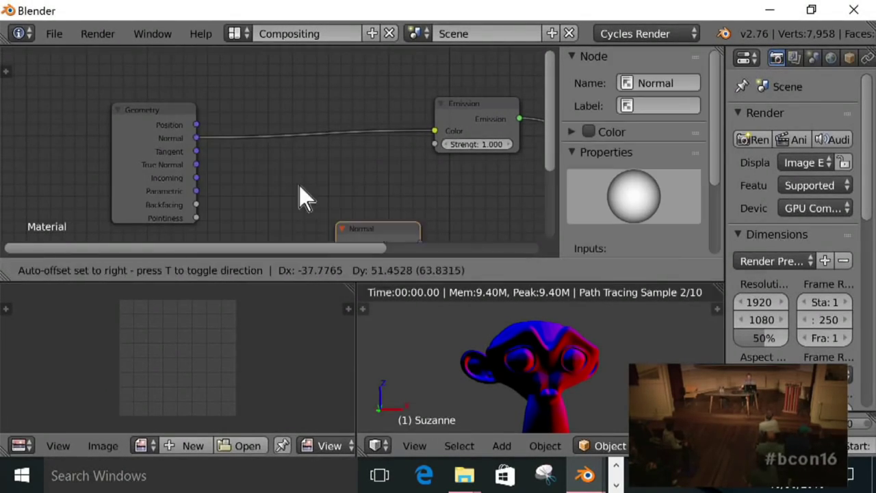
click(269, 140)
mouse_move(289, 176)
mouse_down()
mouse_move(310, 144)
mouse_move(409, 154)
mouse_move(448, 127)
mouse_move(438, 142)
mouse_move(447, 135)
mouse_up()
key(g)
click(329, 149)
middle_drag(283, 186, 308, 167)
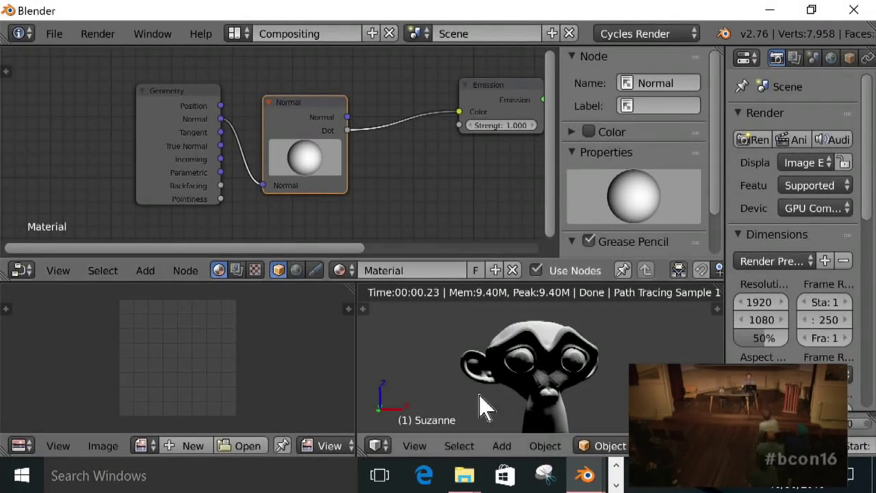
- Shade Suzanne smooth from the Tool Shelf's Shading options
middle_drag(554, 434, 554, 401)
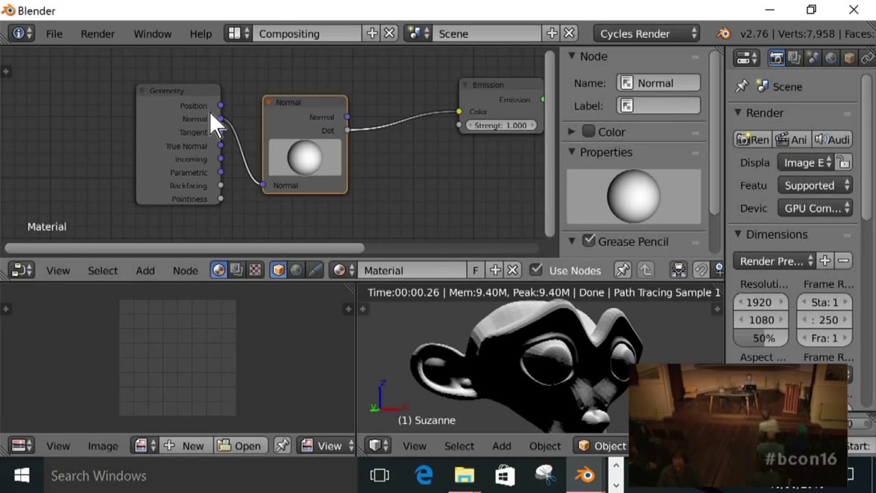
click(207, 160)
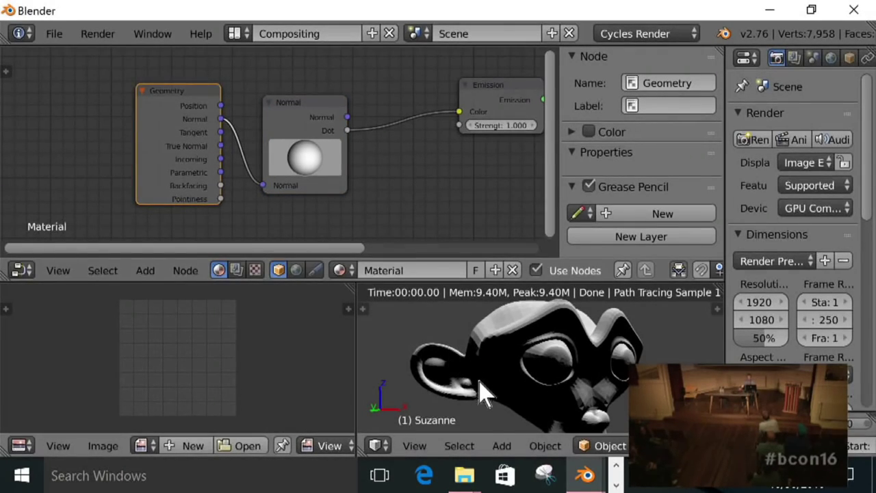
key(t)
scroll(433, 306, down, 8)
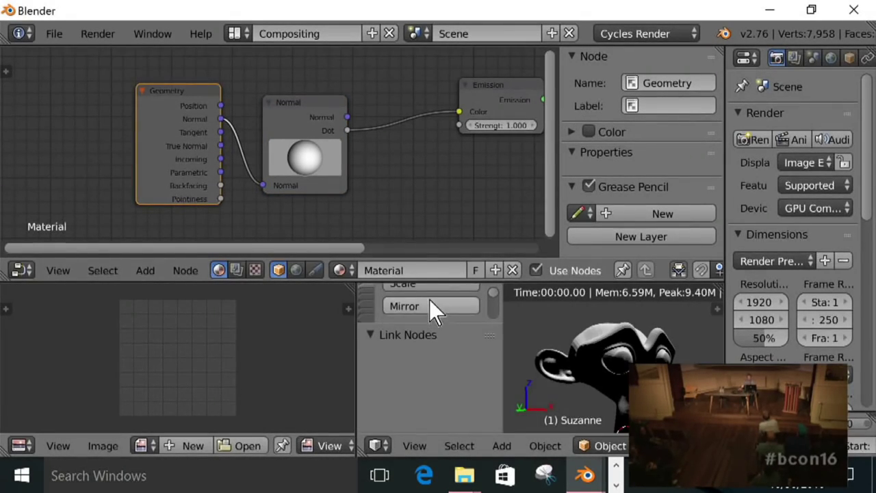
scroll(421, 297, down, 6)
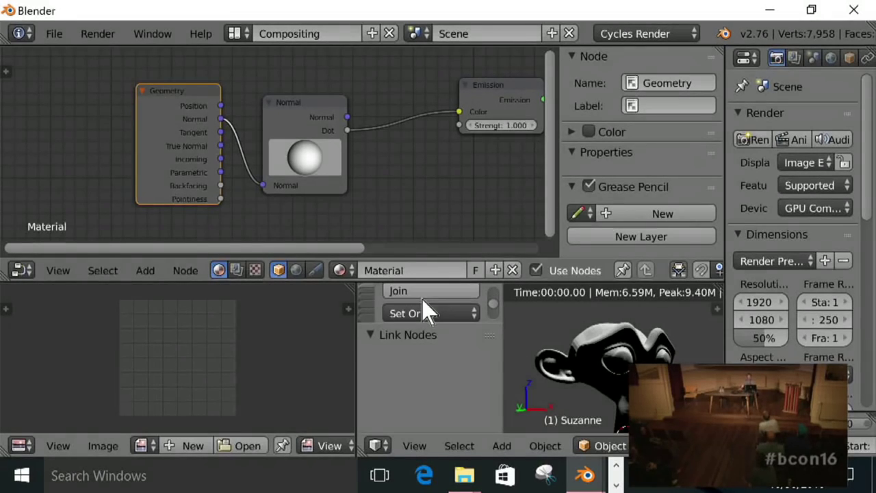
scroll(425, 297, down, 1)
click(422, 299)
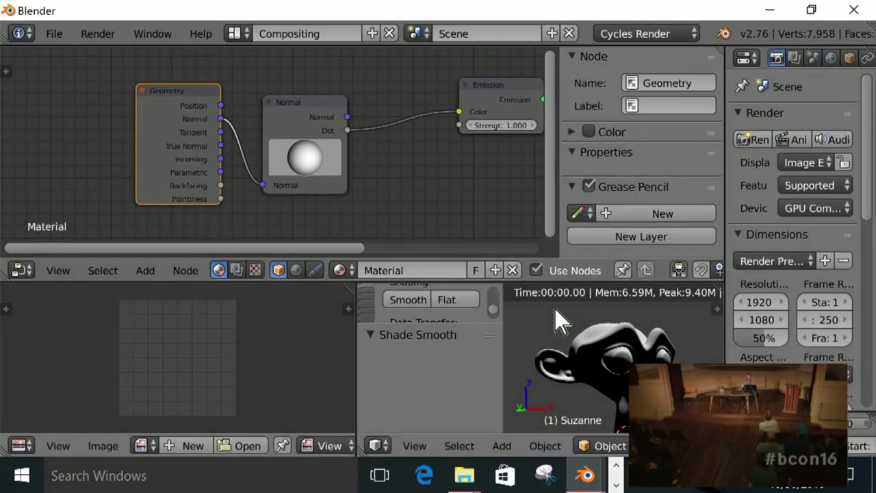
key(alt+Tab)
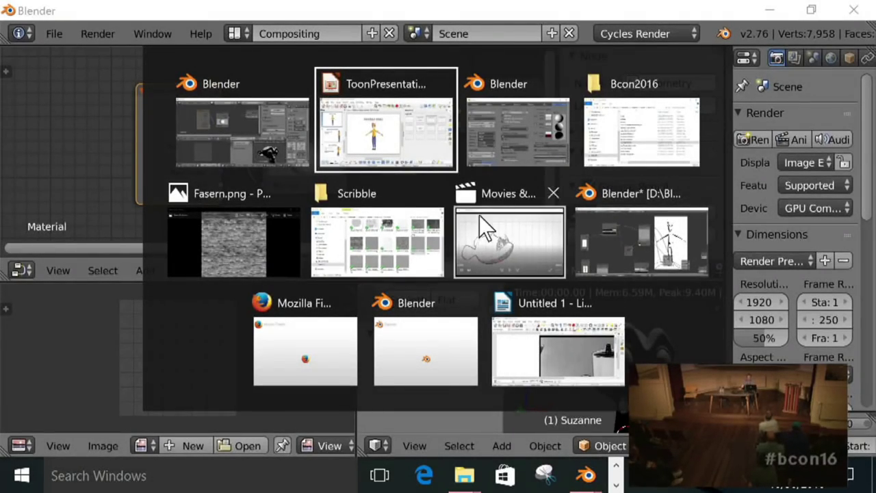
- Watch the AnglerfishScribble0001-0302 video full screen, then close Movies & TV
click(514, 220)
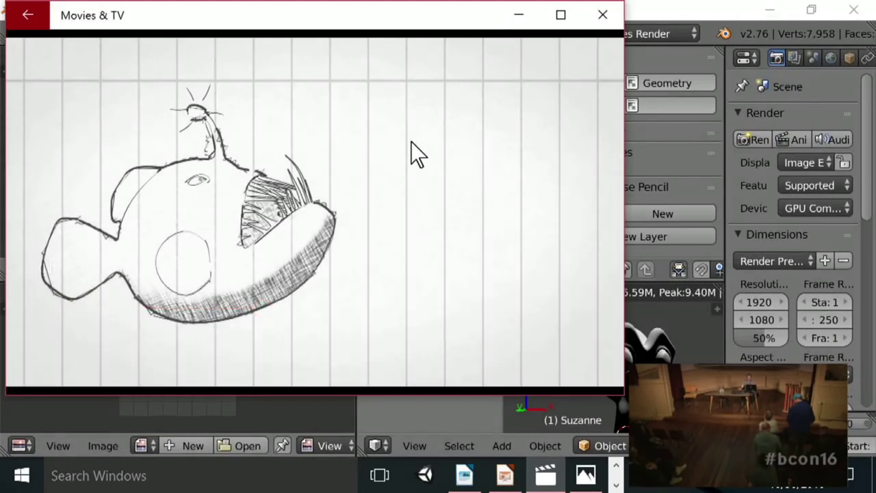
double_click(411, 152)
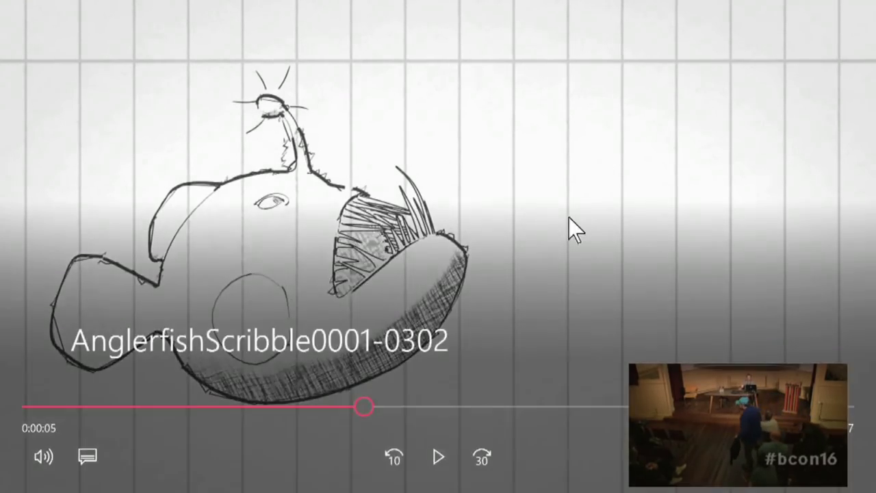
double_click(568, 218)
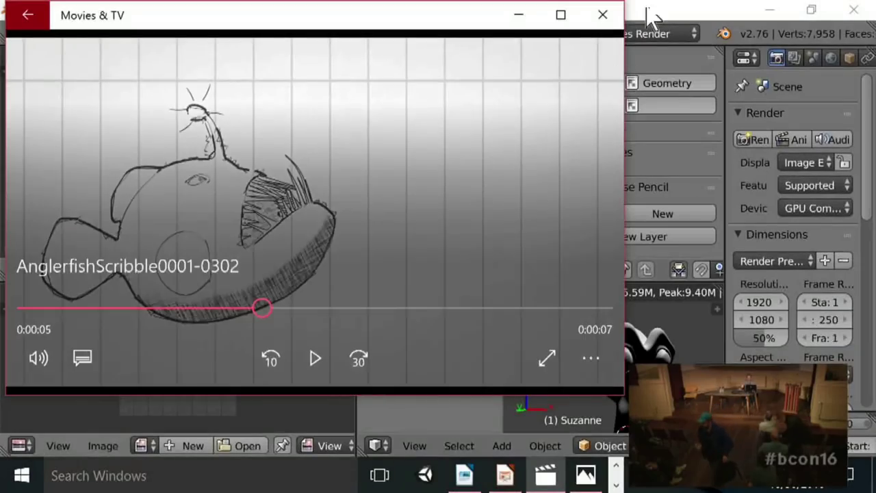
click(605, 14)
- Open the Render folder inside Bcon2016 in File Explorer
key(alt+Tab)
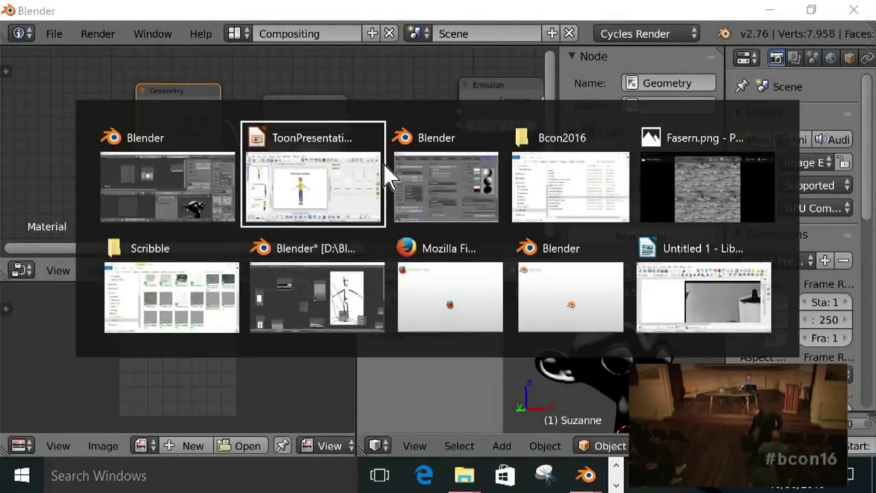
click(573, 176)
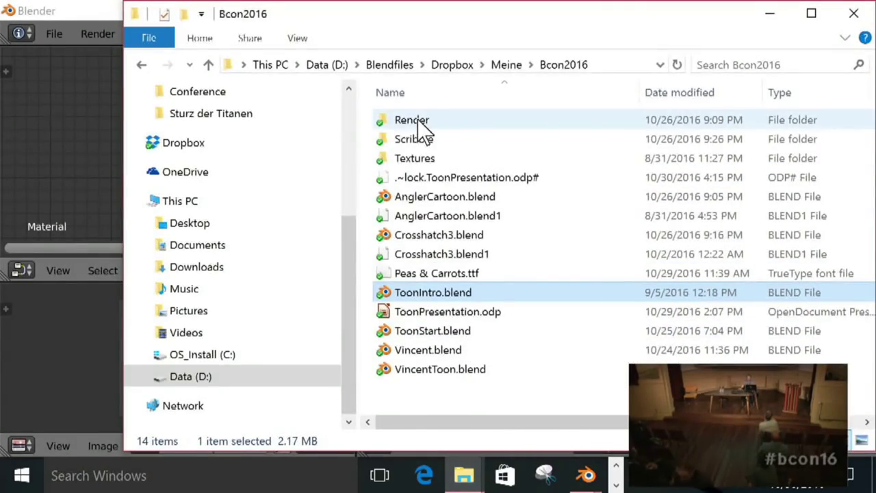
double_click(418, 121)
- Open ToonFish.png, zoom in on the cross-hatching, then zoom back out to the full image
click(509, 293)
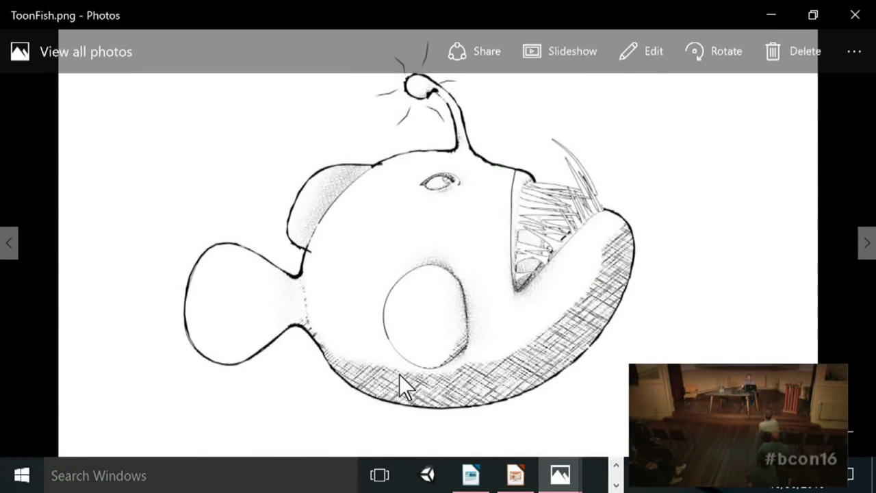
scroll(404, 411, down, 1)
scroll(419, 452, up, 1)
ctrl+scroll(459, 411, up, 3)
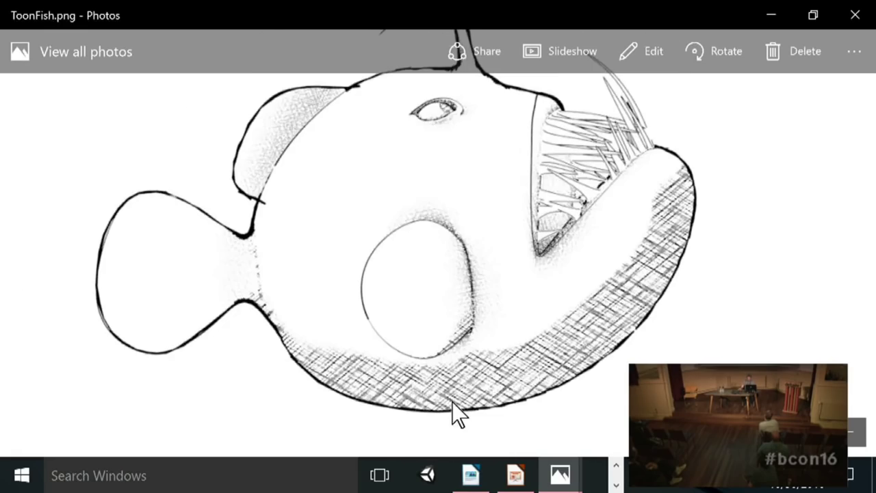
ctrl+scroll(449, 397, down, 1)
ctrl+scroll(441, 361, up, 2)
ctrl+scroll(439, 356, down, 4)
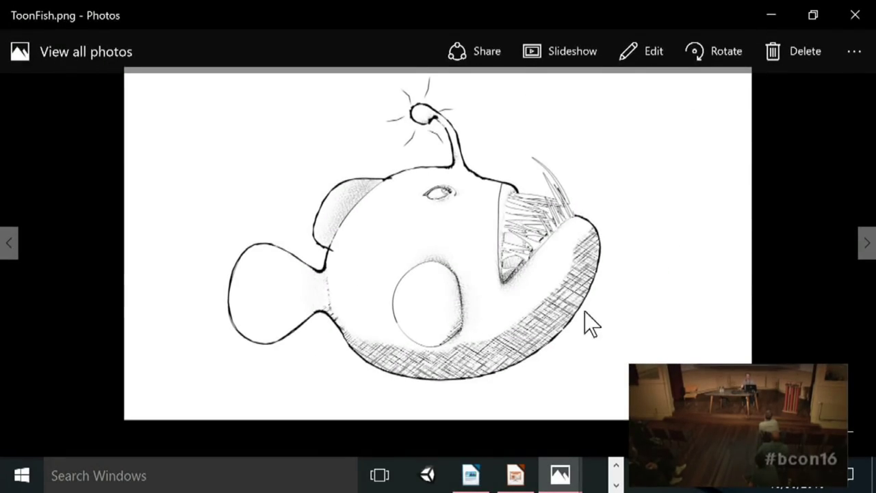